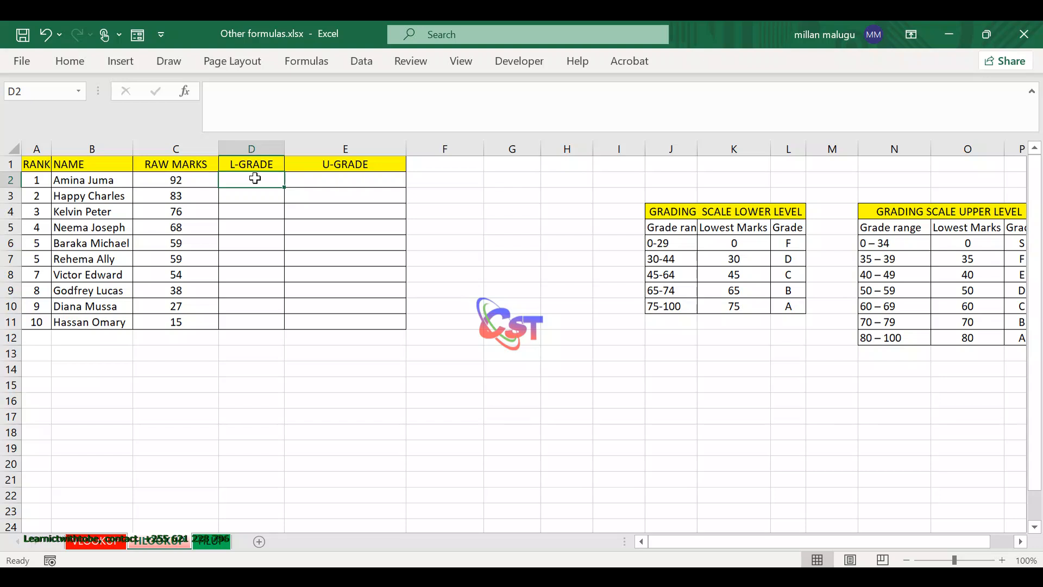
pyautogui.moveTo(255, 178); pyautogui.dragTo(249, 319)
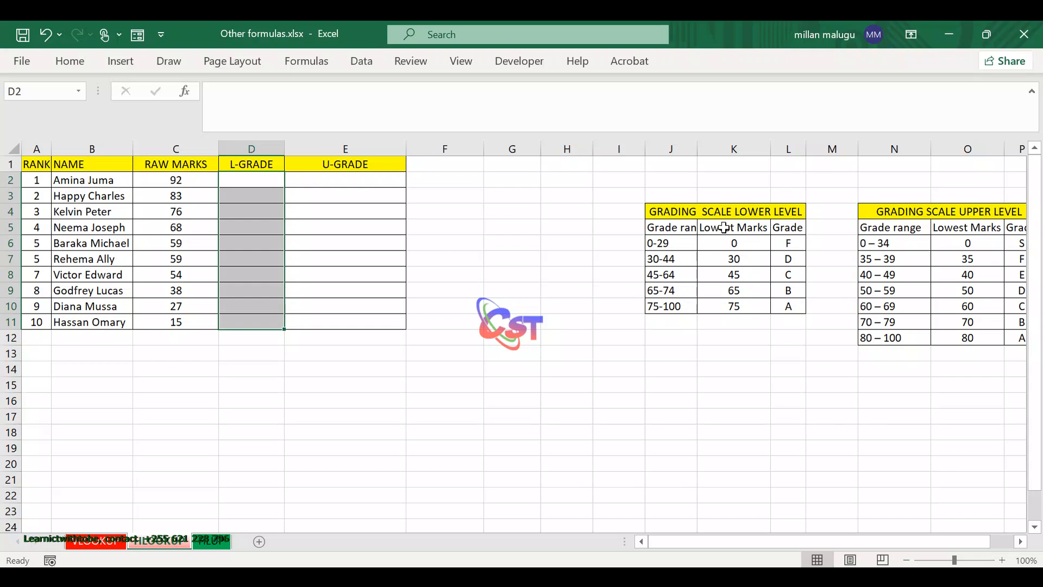
pyautogui.click(728, 257)
pyautogui.moveTo(671, 214); pyautogui.dragTo(742, 306)
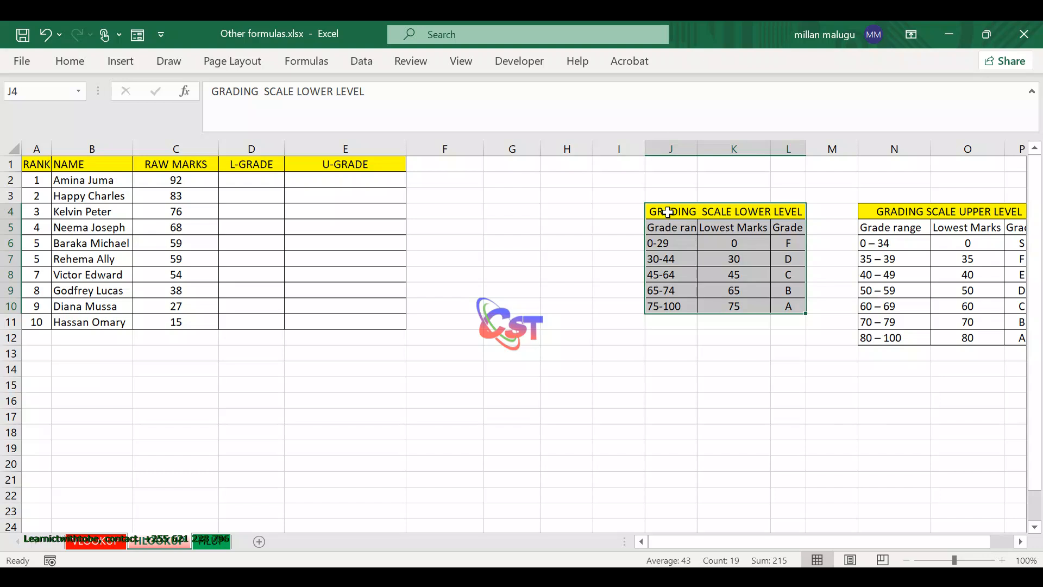
pyautogui.click(664, 302)
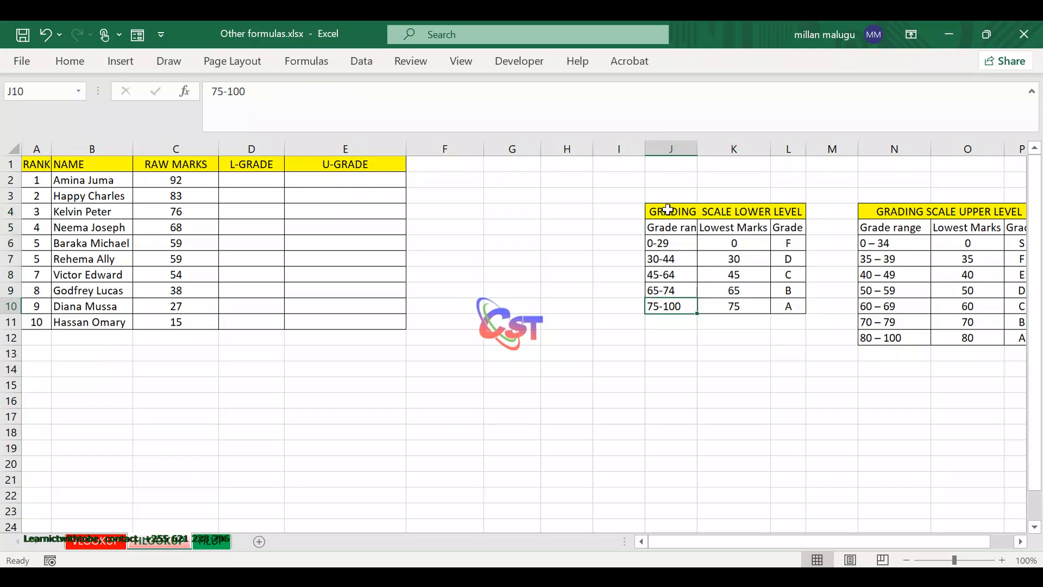
pyautogui.moveTo(668, 209); pyautogui.dragTo(687, 305)
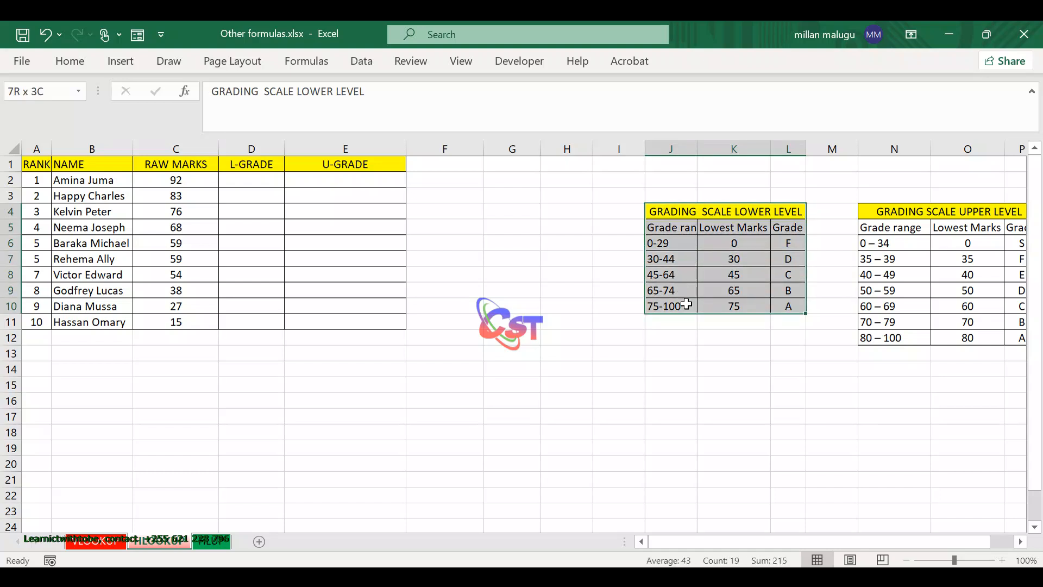
pyautogui.moveTo(686, 304); pyautogui.dragTo(687, 304)
pyautogui.click(674, 212)
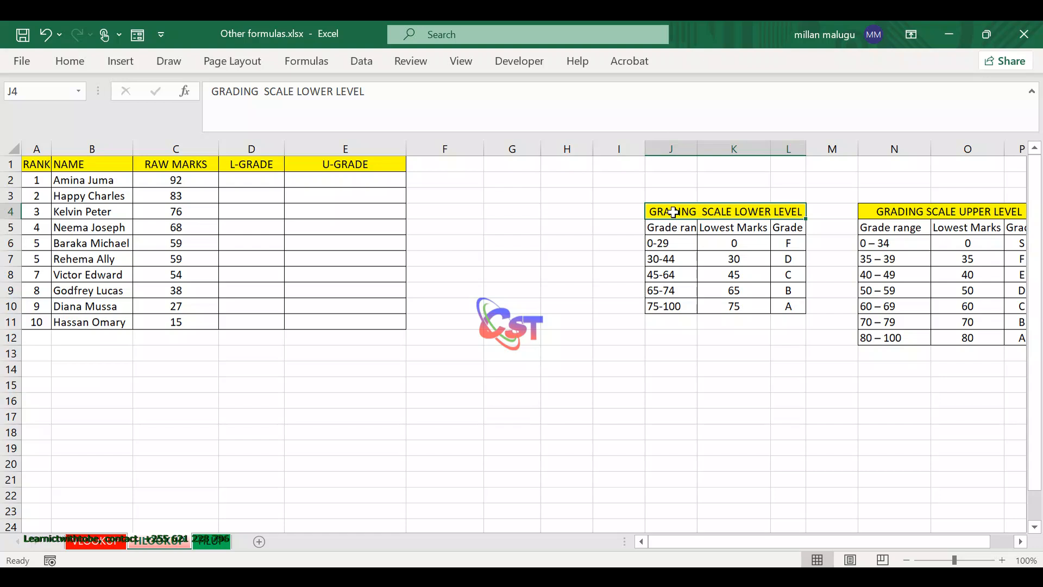
# Step: Copy the lower-level grading scale table (J4:L10) and paste it transposed starting at cell H14
pyautogui.moveTo(674, 212); pyautogui.dragTo(714, 308)
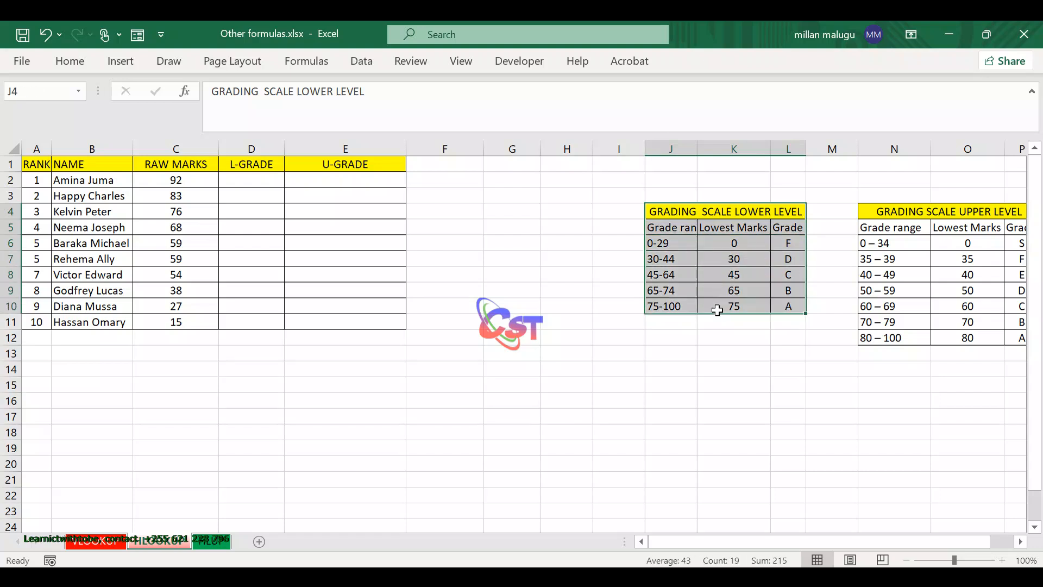
pyautogui.rightClick(675, 235)
pyautogui.click(715, 138)
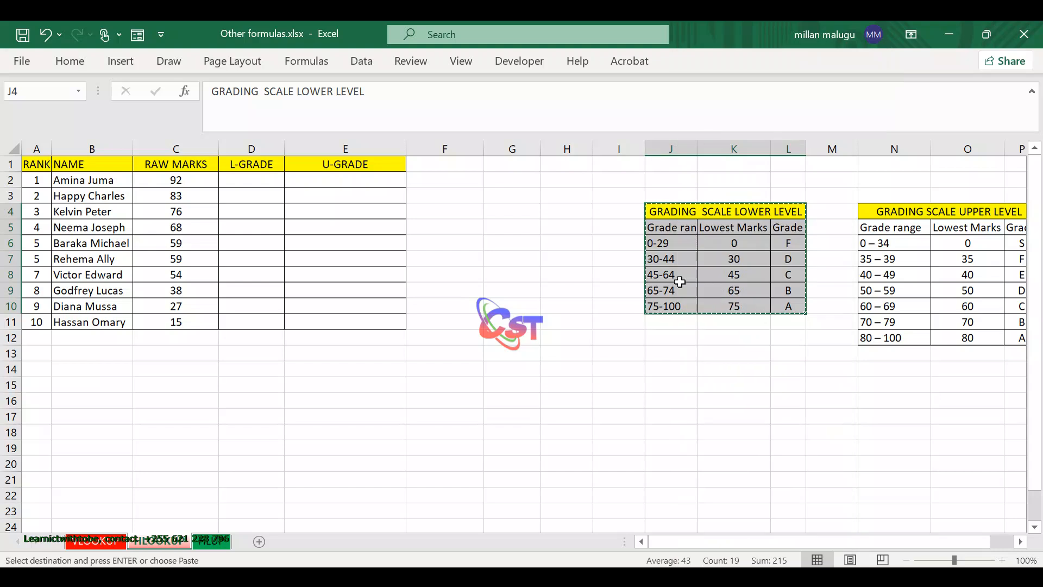
pyautogui.click(580, 367)
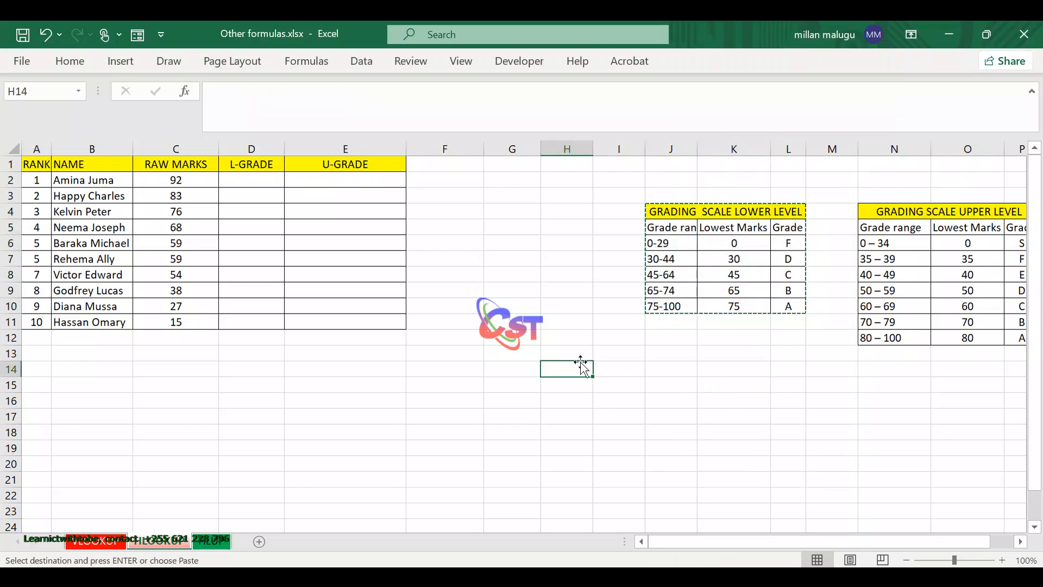
pyautogui.rightClick(576, 367)
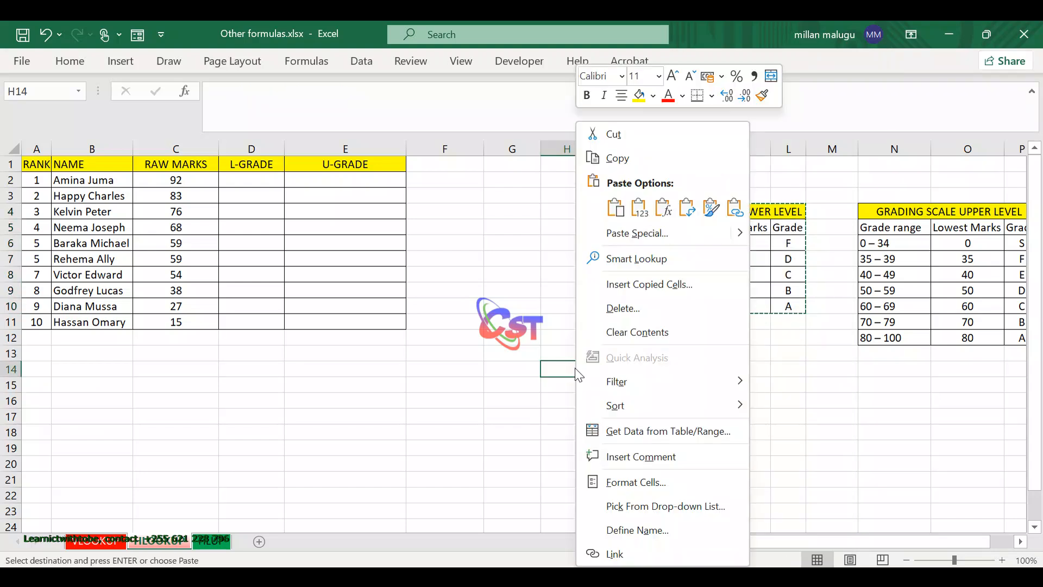
pyautogui.click(638, 234)
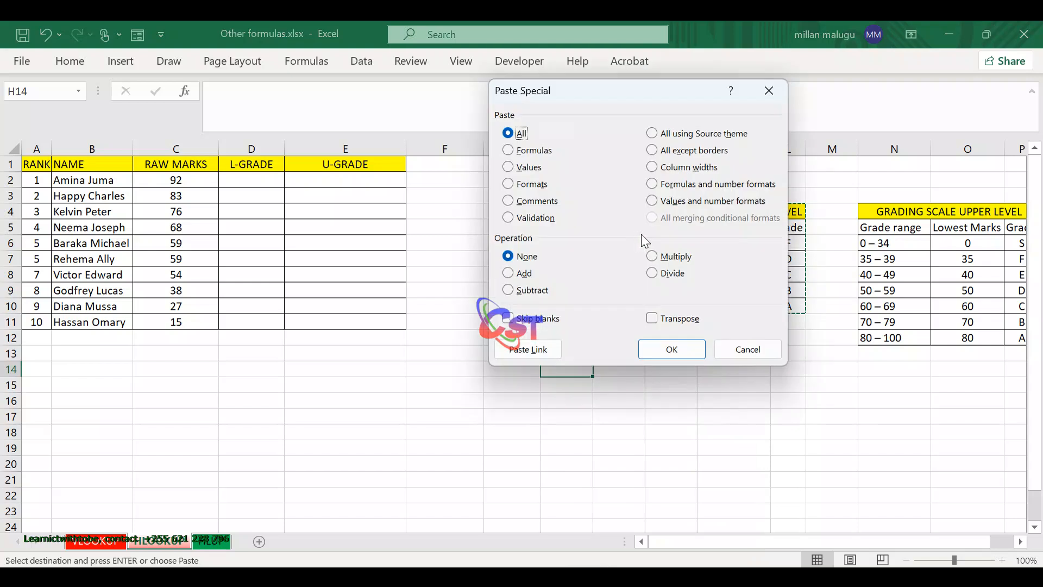
pyautogui.click(662, 319)
pyautogui.click(673, 350)
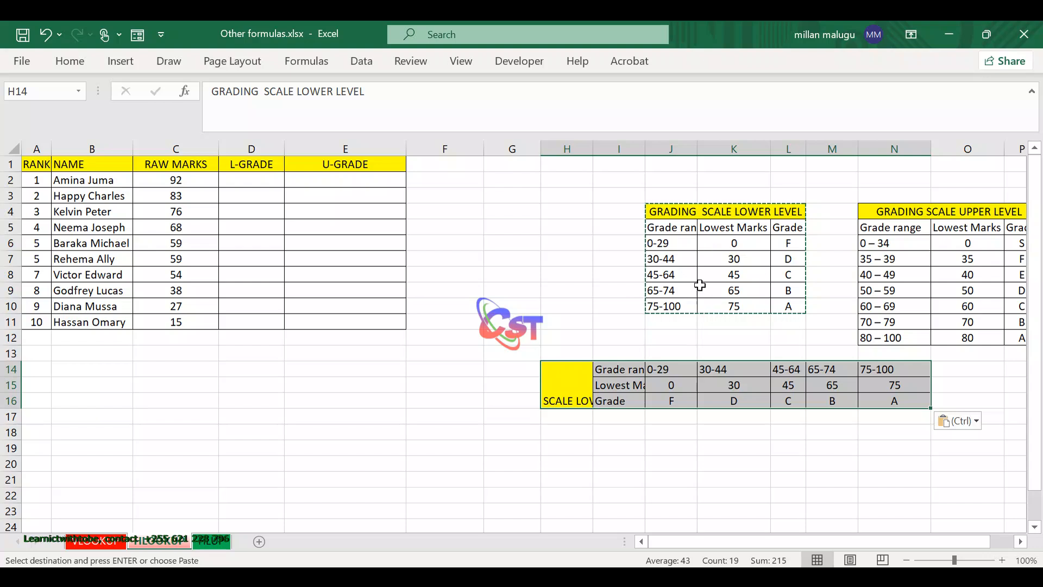
# Step: Examine the Lowest Marks and Grade rows of the transposed scale (J15:N16) against the raw marks and L-GRADE columns
pyautogui.click(735, 419)
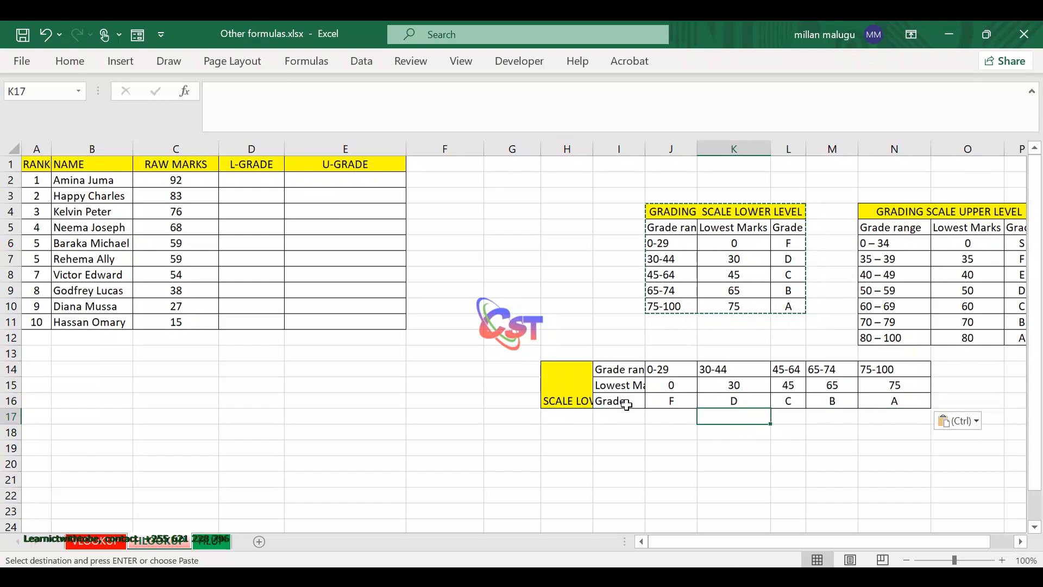
pyautogui.click(613, 387)
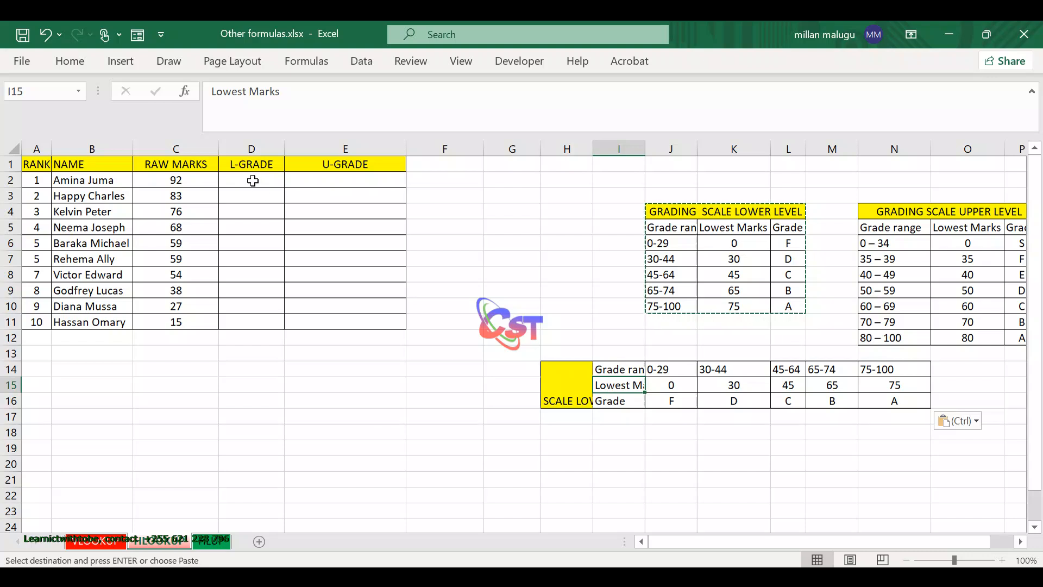
pyautogui.click(253, 180)
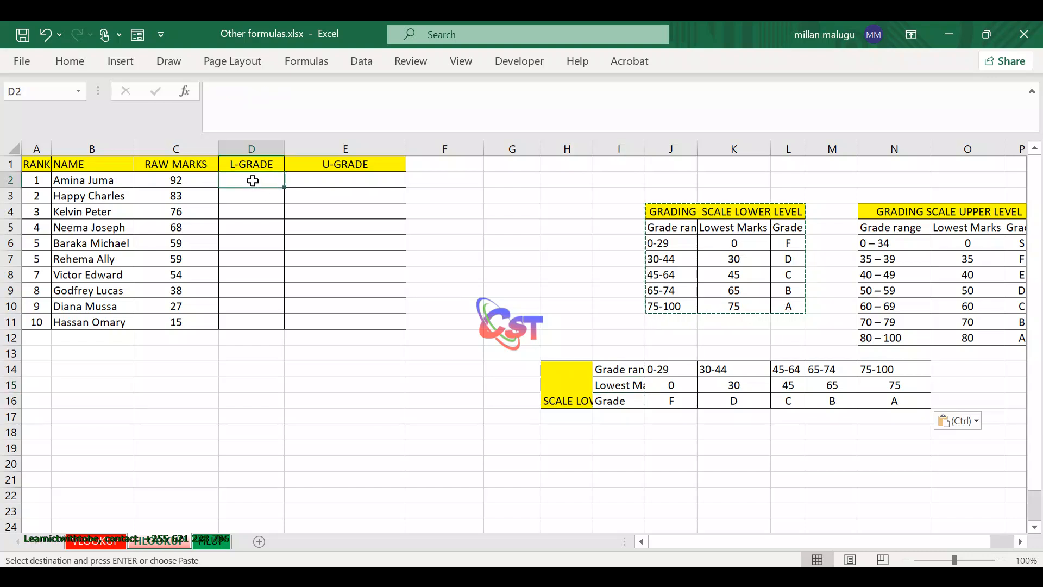
pyautogui.click(186, 182)
pyautogui.click(239, 184)
pyautogui.click(693, 431)
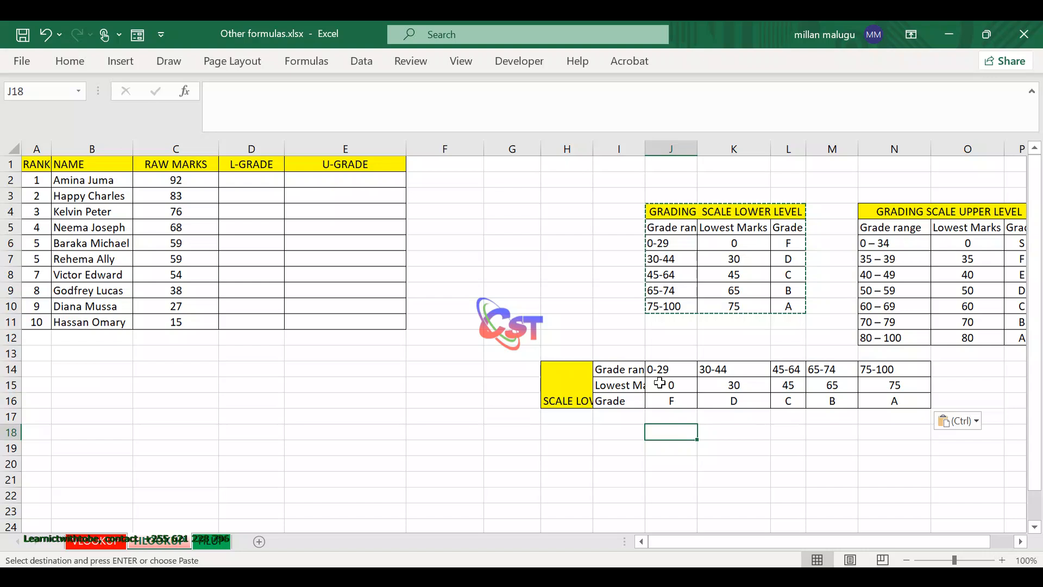
pyautogui.moveTo(660, 383); pyautogui.dragTo(881, 400)
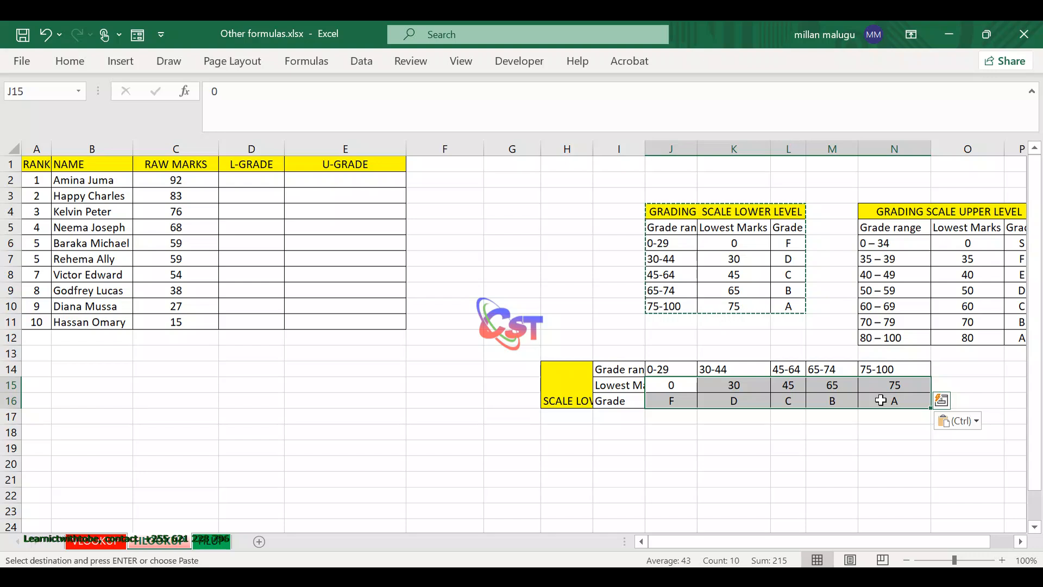
pyautogui.click(505, 384)
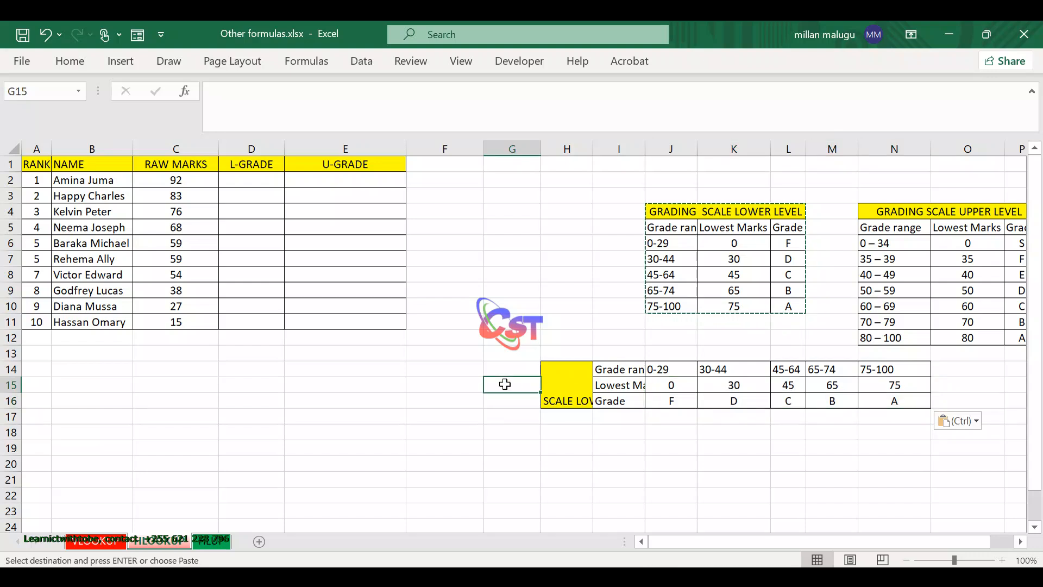
pyautogui.moveTo(505, 384); pyautogui.dragTo(528, 384)
pyautogui.click(523, 405)
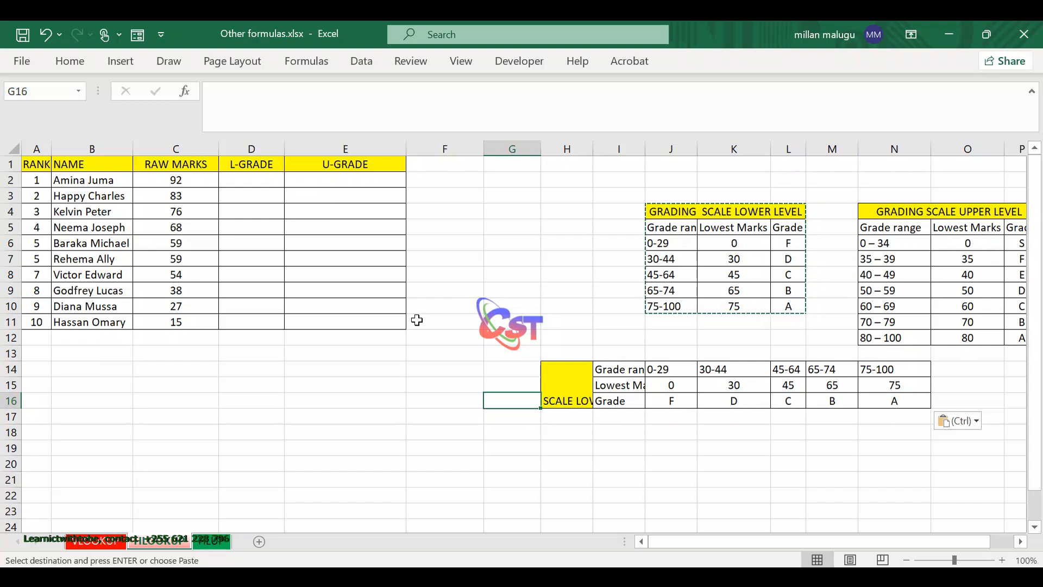
# Step: Start an HLOOKUP formula in D2 with C2 as the lookup value and J15:N16 as the table array
pyautogui.click(251, 179)
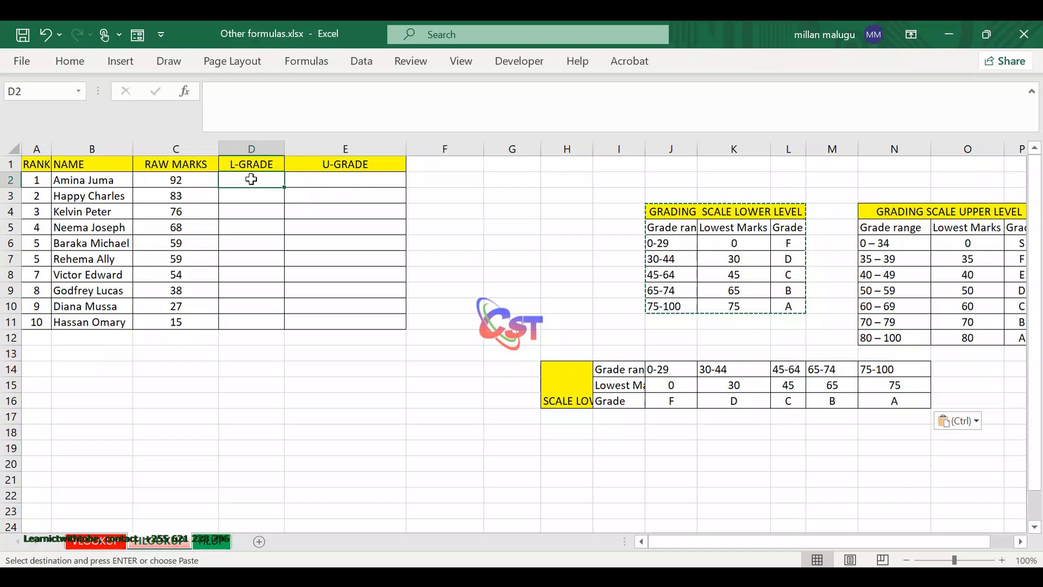
pyautogui.write('=')
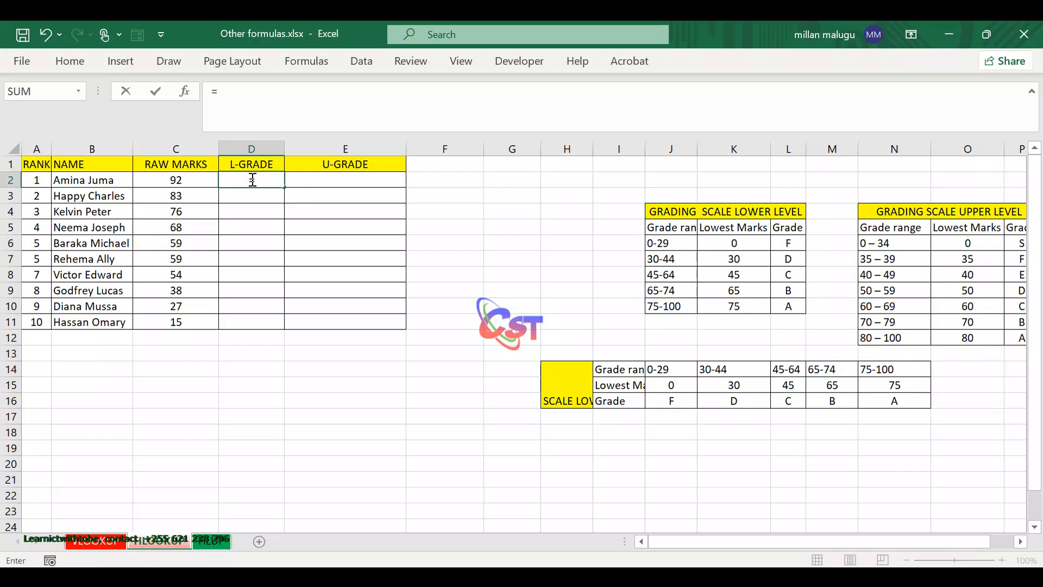
pyautogui.write('H')
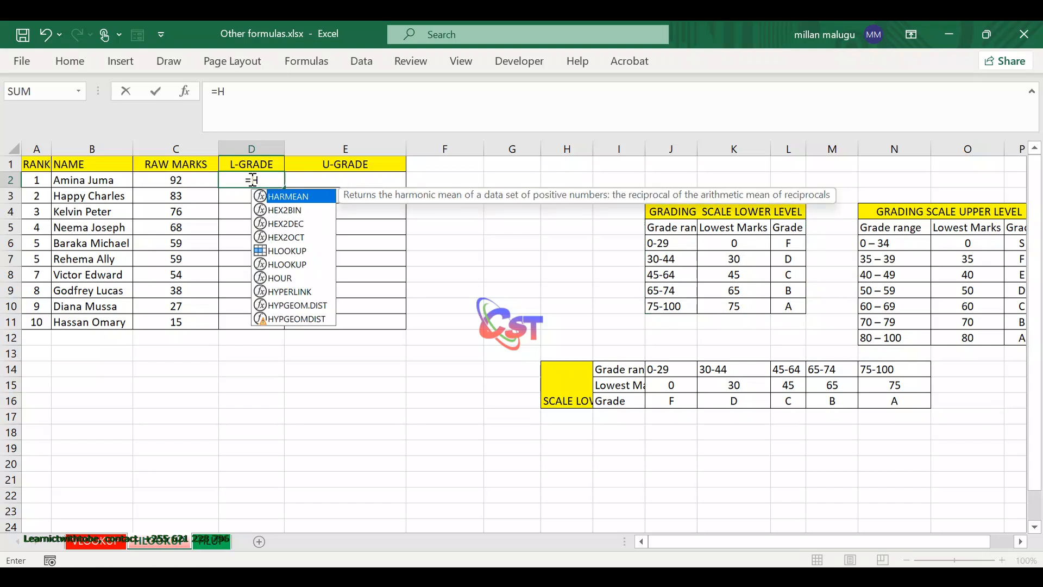
pyautogui.write('LOOKUP(')
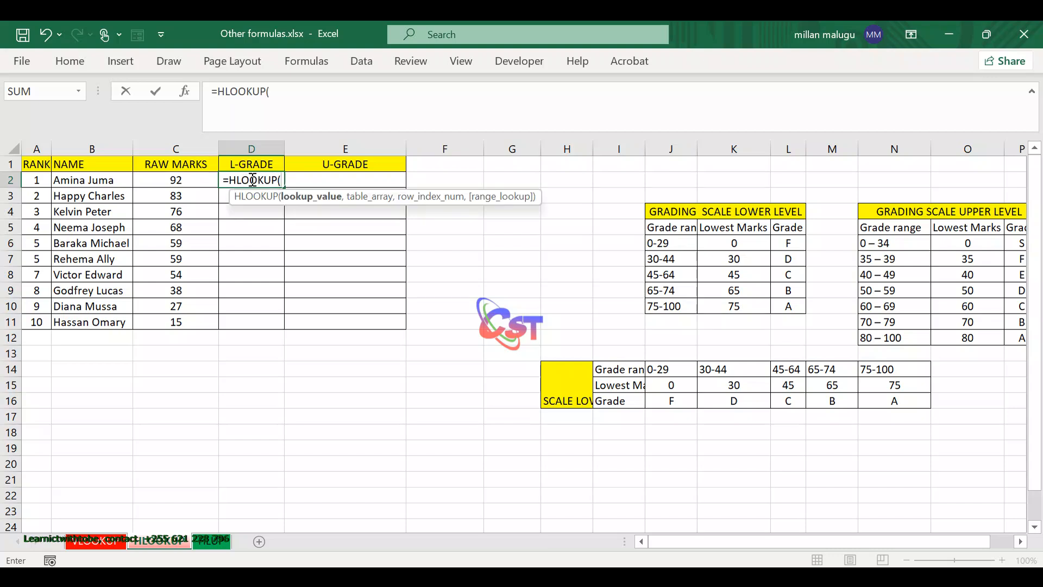
pyautogui.click(186, 180)
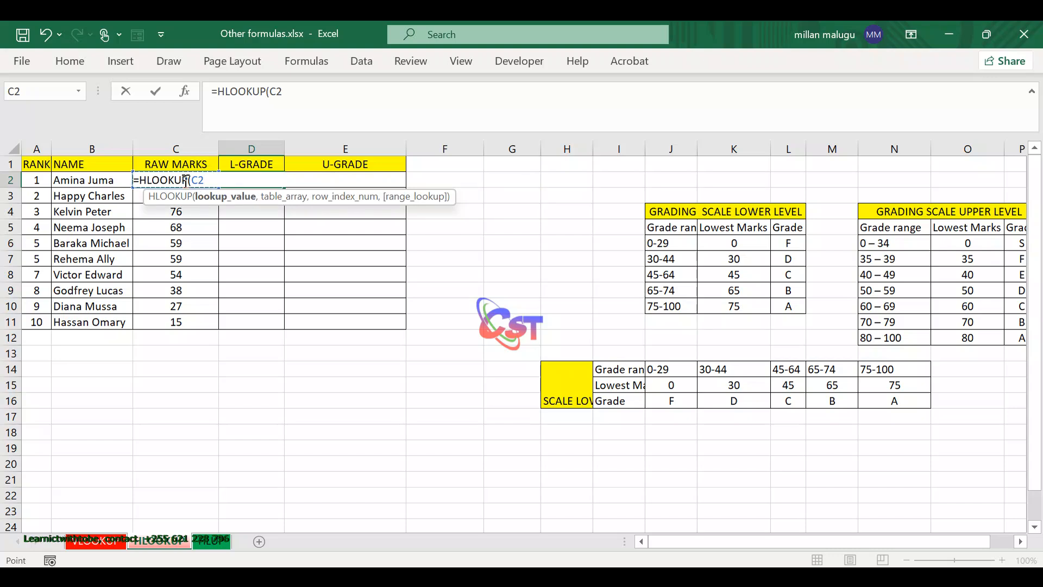
pyautogui.write(',')
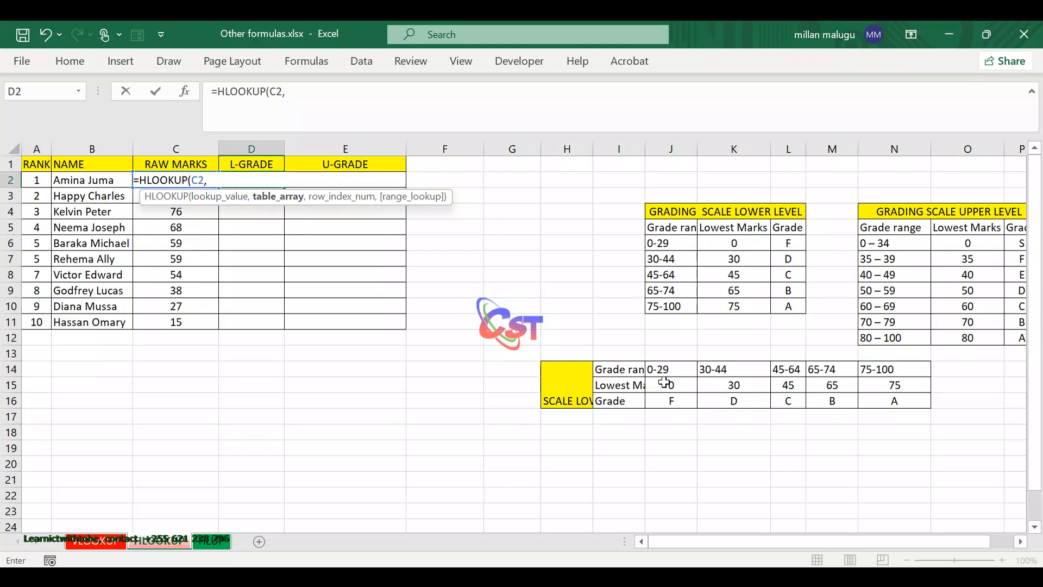
pyautogui.moveTo(664, 383); pyautogui.dragTo(896, 403)
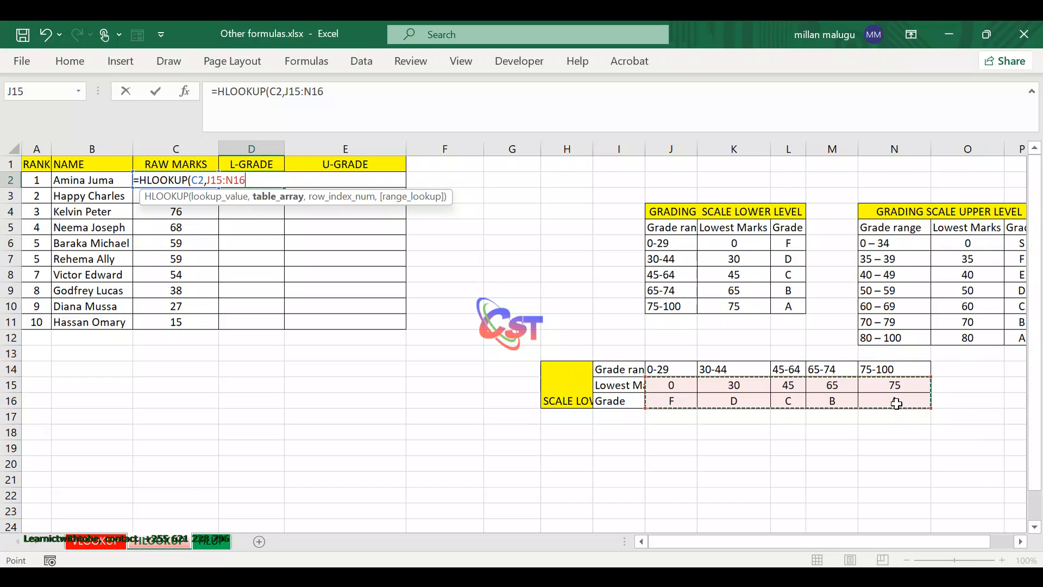
pyautogui.write(',')
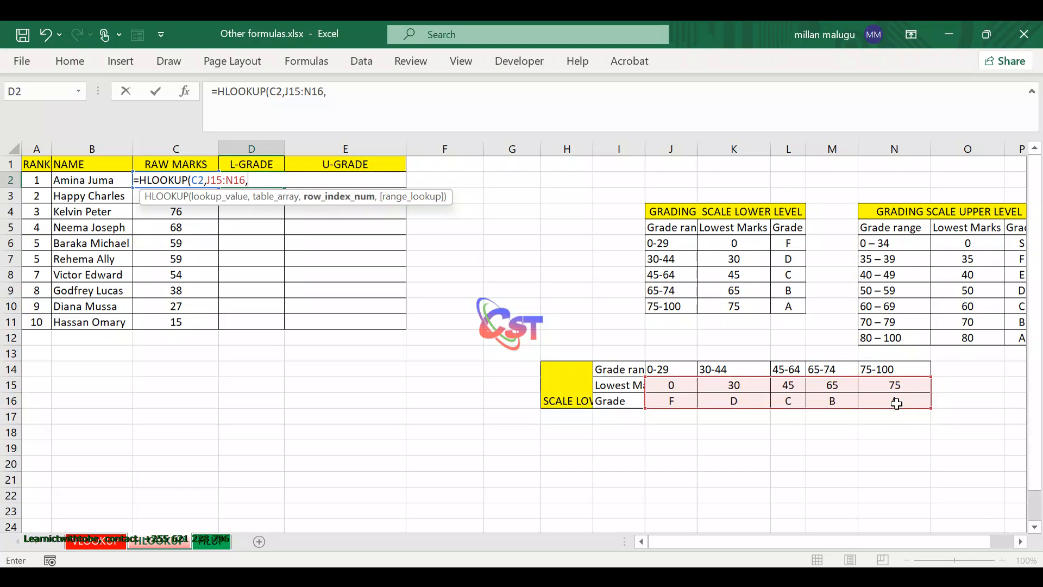
pyautogui.click(663, 401)
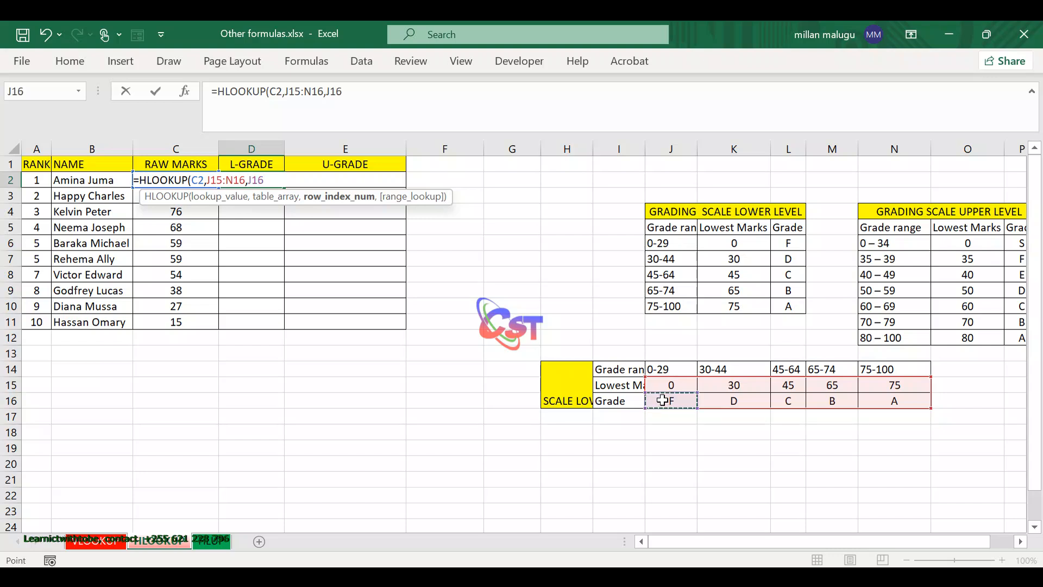
pyautogui.press('BackSpace')
pyautogui.press('BackSpace')
pyautogui.press('BackSpace')
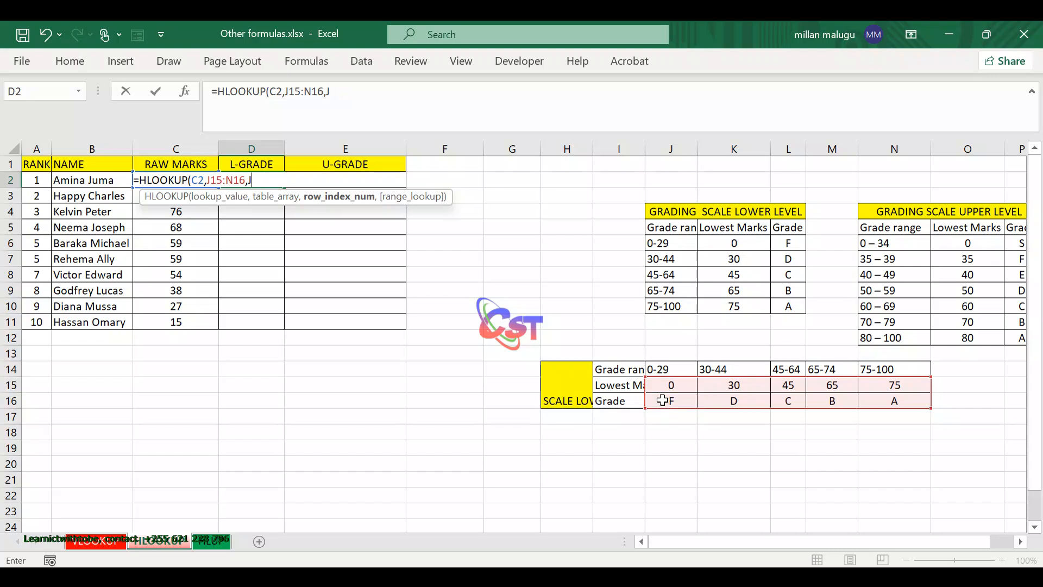
# Step: Complete the D2 formula with row index 2 and TRUE, making its table range absolute as $J$15:$N$16
pyautogui.write('2,')
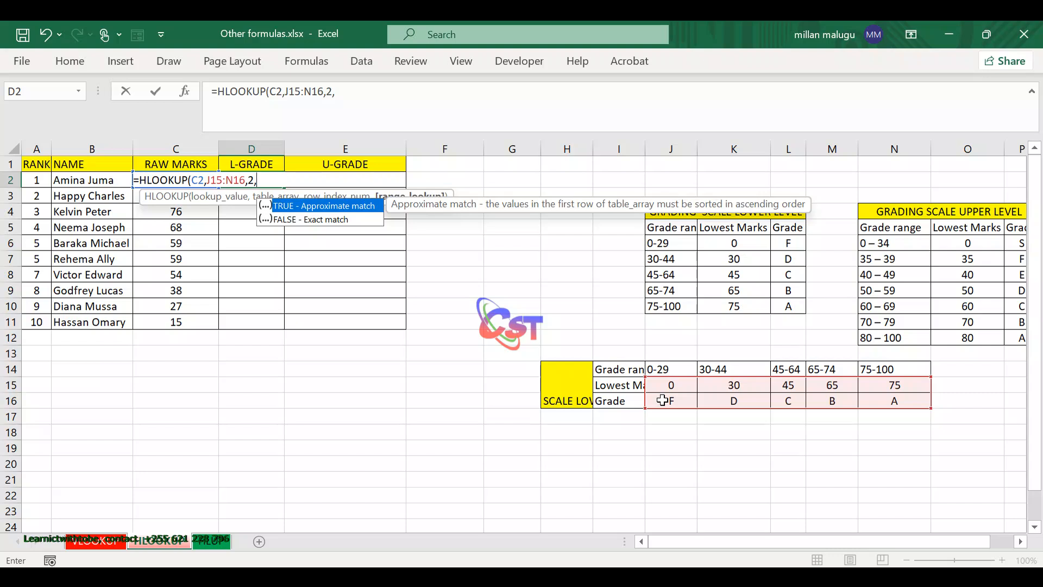
pyautogui.write('TRUE)')
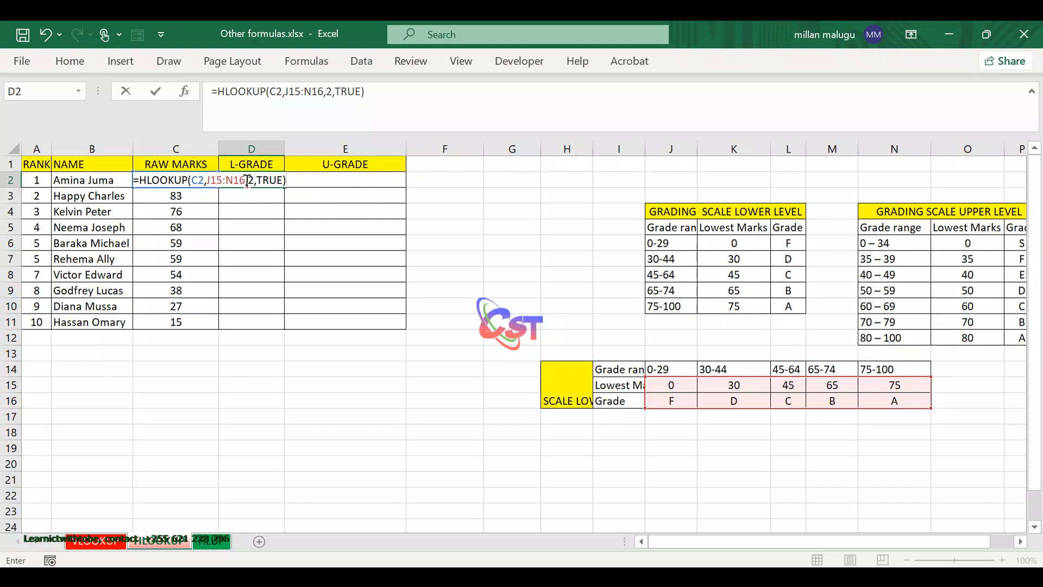
pyautogui.moveTo(246, 179); pyautogui.dragTo(209, 181)
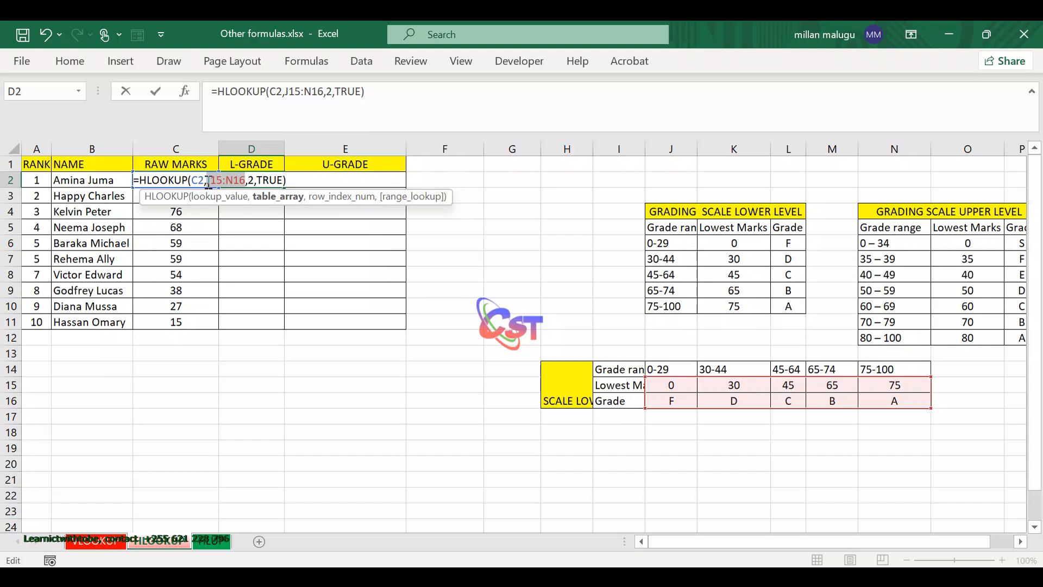
pyautogui.press('F4')
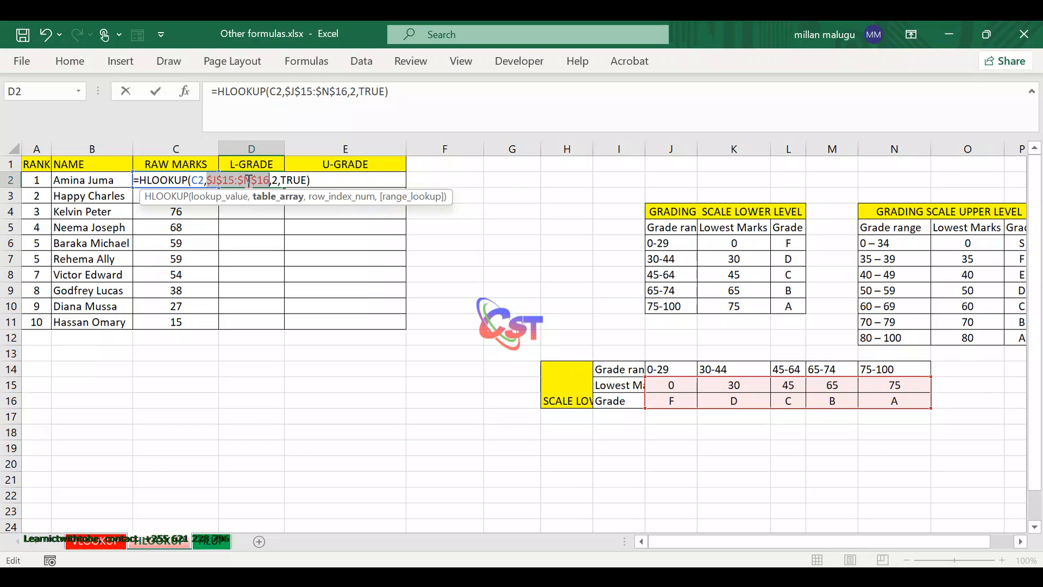
pyautogui.click(157, 91)
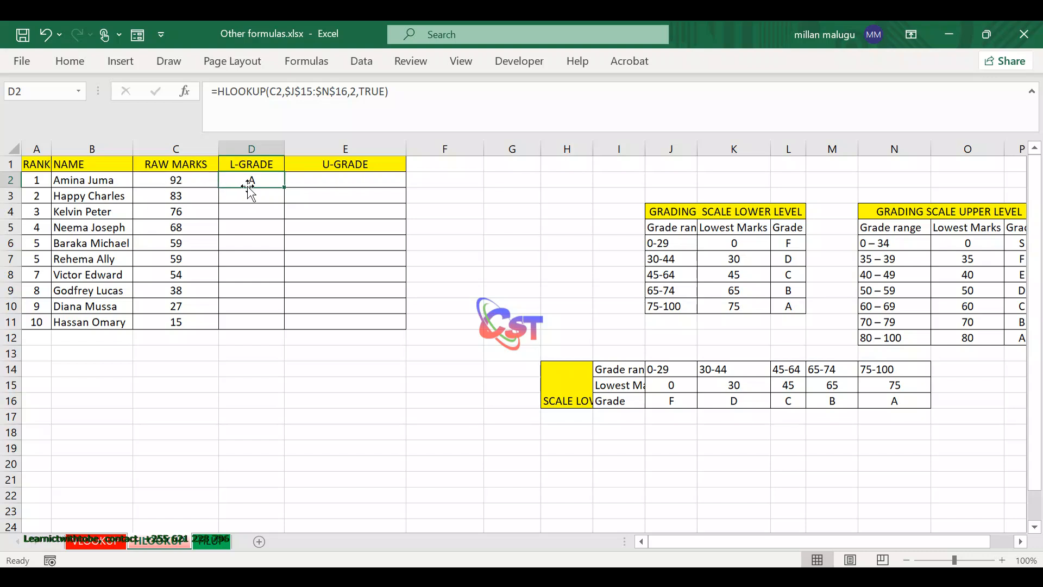
# Step: Fill the HLOOKUP formula from D2 down the L-GRADE column through D11
pyautogui.moveTo(285, 188); pyautogui.dragTo(286, 332)
pyautogui.click(245, 349)
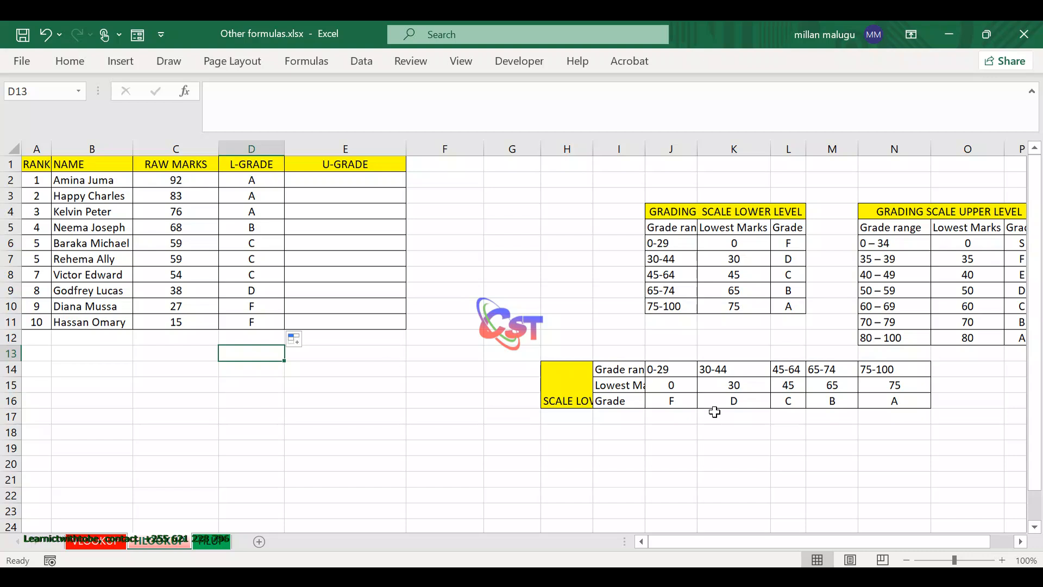
# Step: Copy the whole upper level grading scale table, from its title row in N4 to P12
pyautogui.click(312, 180)
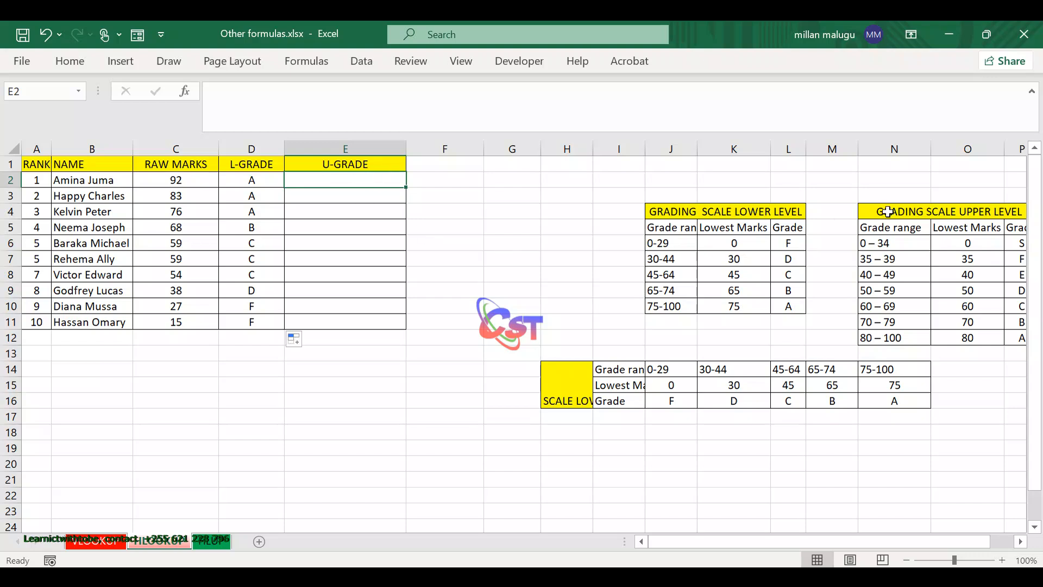
pyautogui.click(888, 212)
pyautogui.moveTo(900, 213)
pyautogui.mouseDown()
pyautogui.moveTo(914, 216)
pyautogui.moveTo(911, 228)
pyautogui.moveTo(911, 216)
pyautogui.mouseUp()
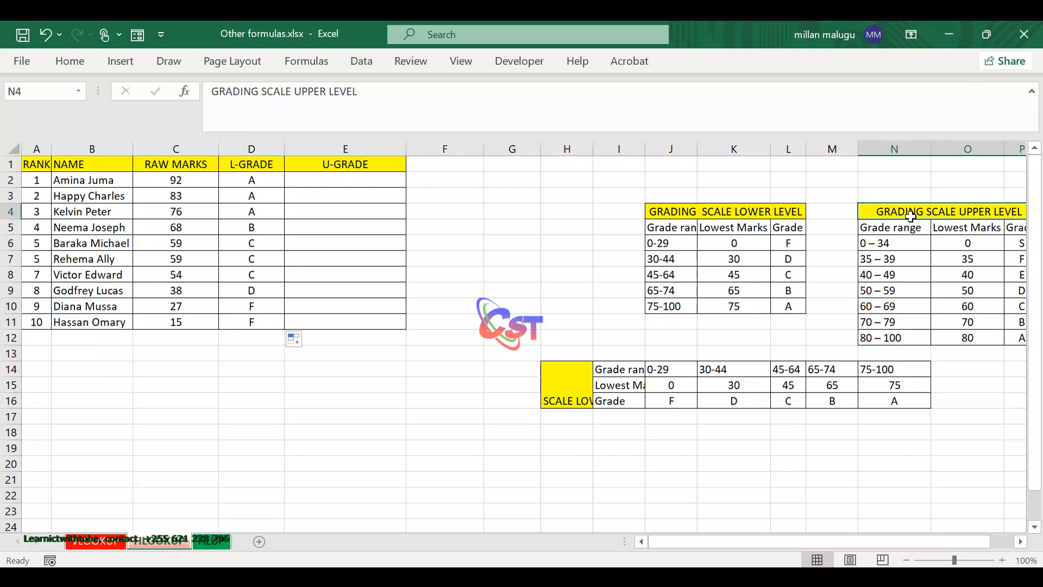
pyautogui.moveTo(910, 216); pyautogui.dragTo(911, 228)
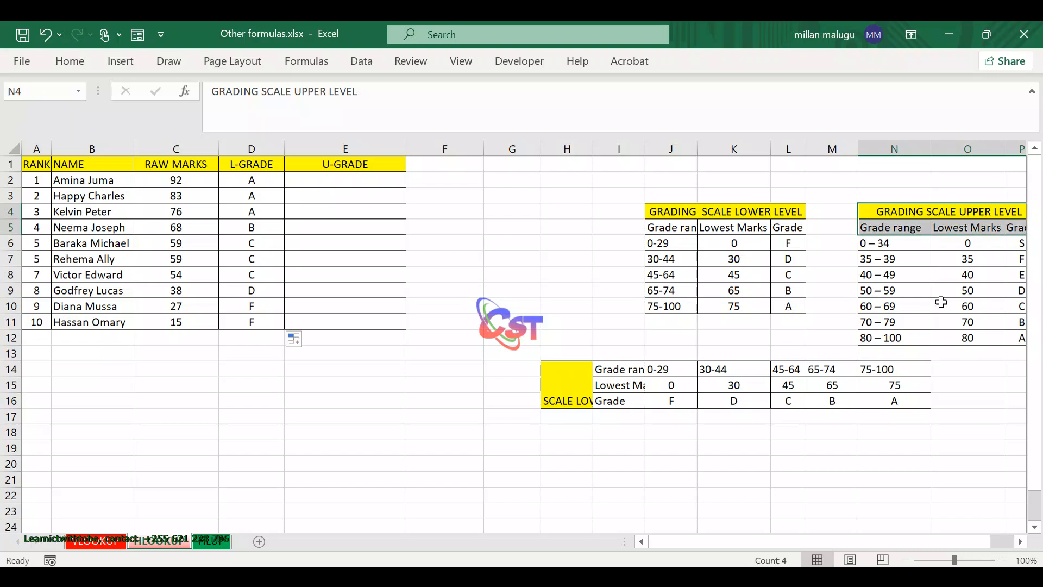
pyautogui.click(947, 368)
pyautogui.hscroll(1, 948, 368)
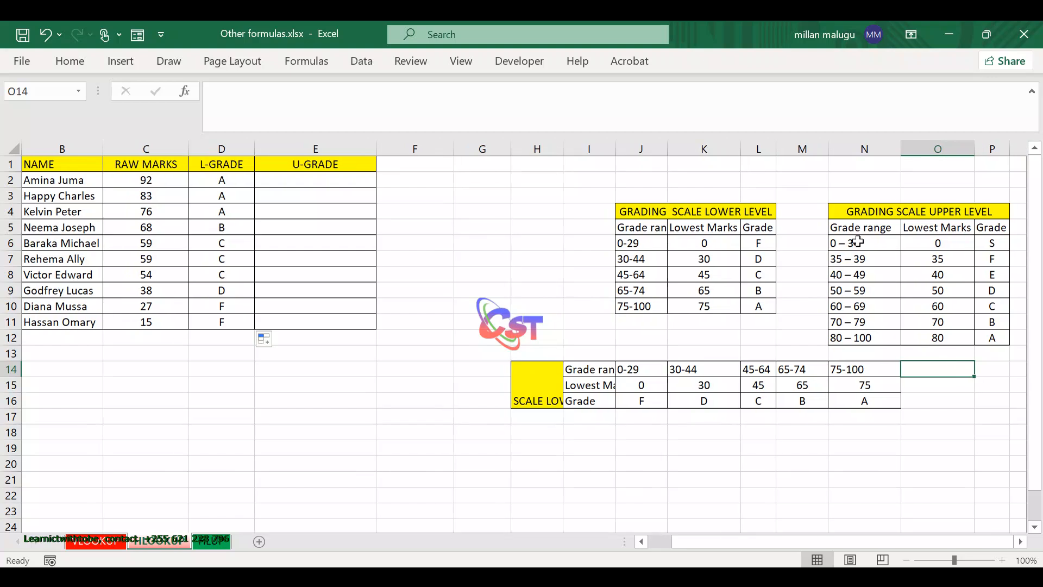
pyautogui.moveTo(848, 211); pyautogui.dragTo(878, 335)
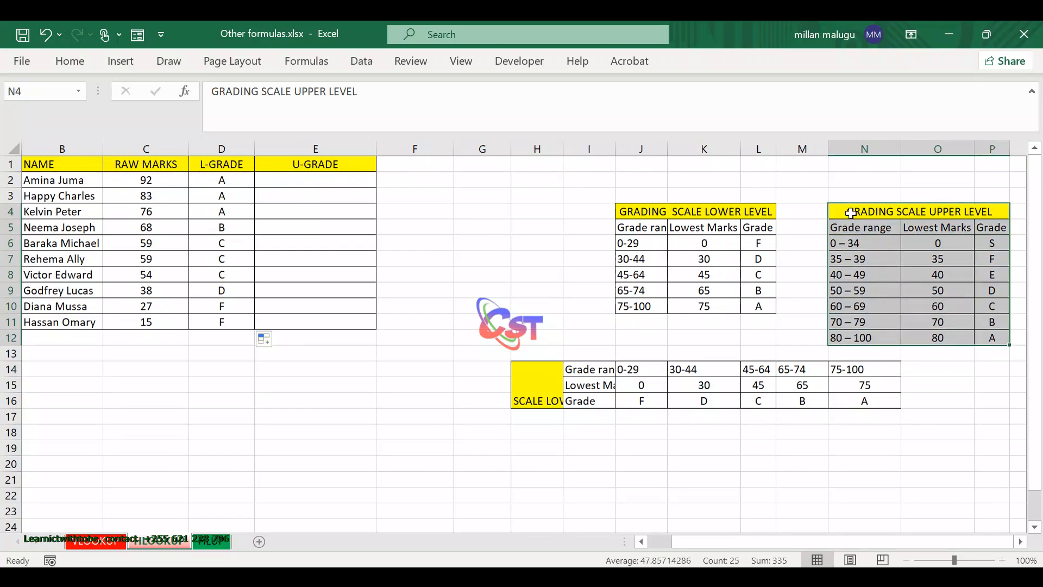
pyautogui.rightClick(851, 213)
pyautogui.click(898, 136)
# Step: Paste the copied upper level scale at H18 using Paste Special with Transpose
pyautogui.click(540, 434)
pyautogui.rightClick(542, 434)
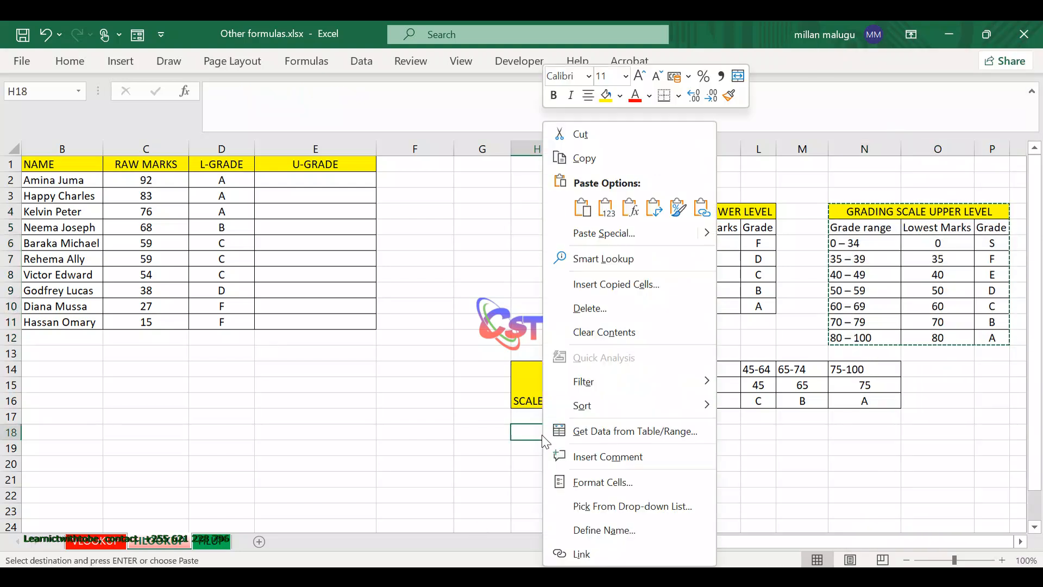
pyautogui.click(603, 233)
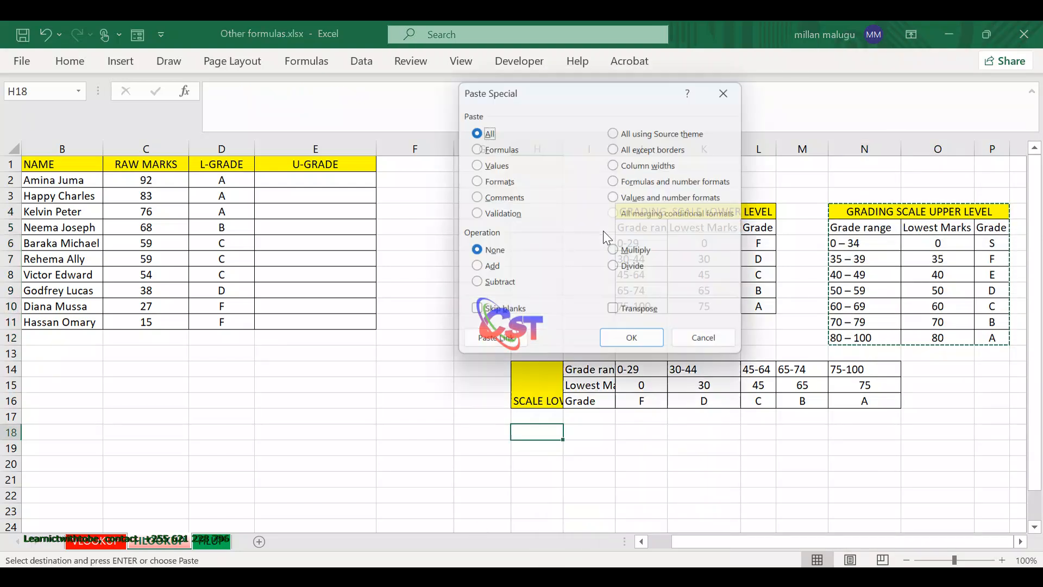
pyautogui.click(618, 315)
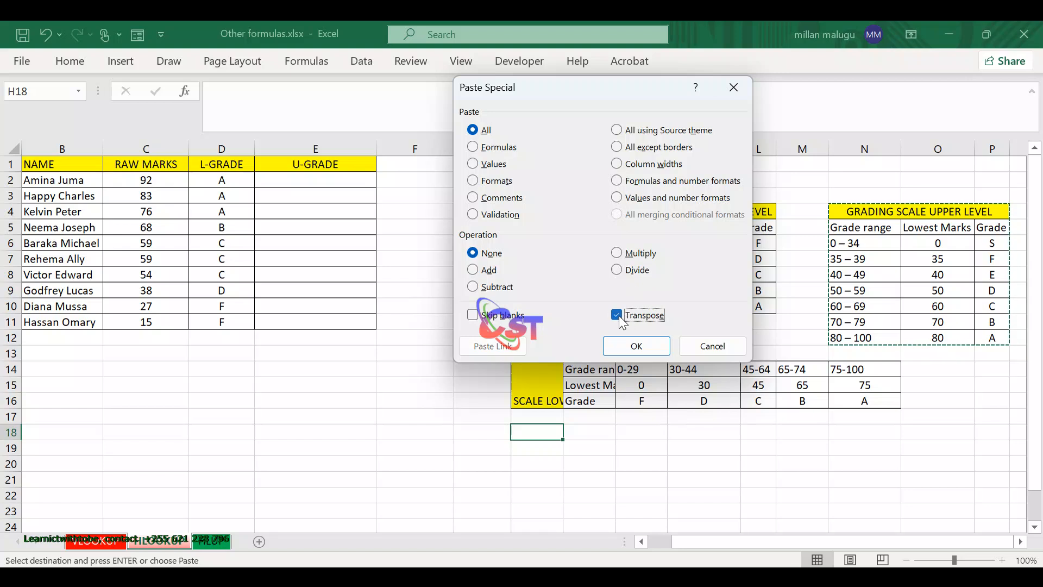
pyautogui.click(637, 346)
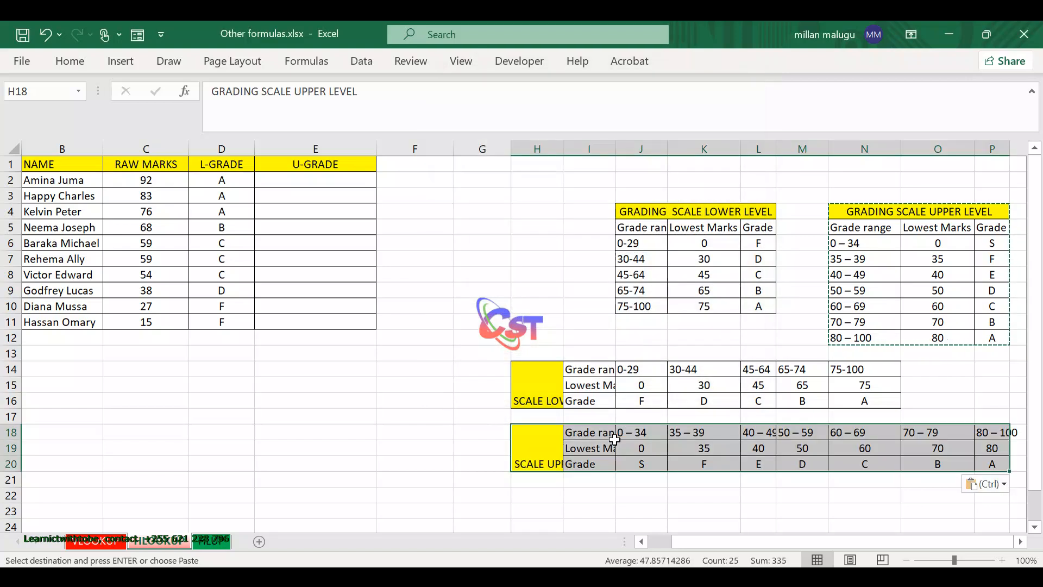
# Step: Start an HLOOKUP formula in E2 of the U-GRADE column with C2 as the lookup value
pyautogui.hscroll(1, 612, 443)
pyautogui.hscroll(-2, 613, 442)
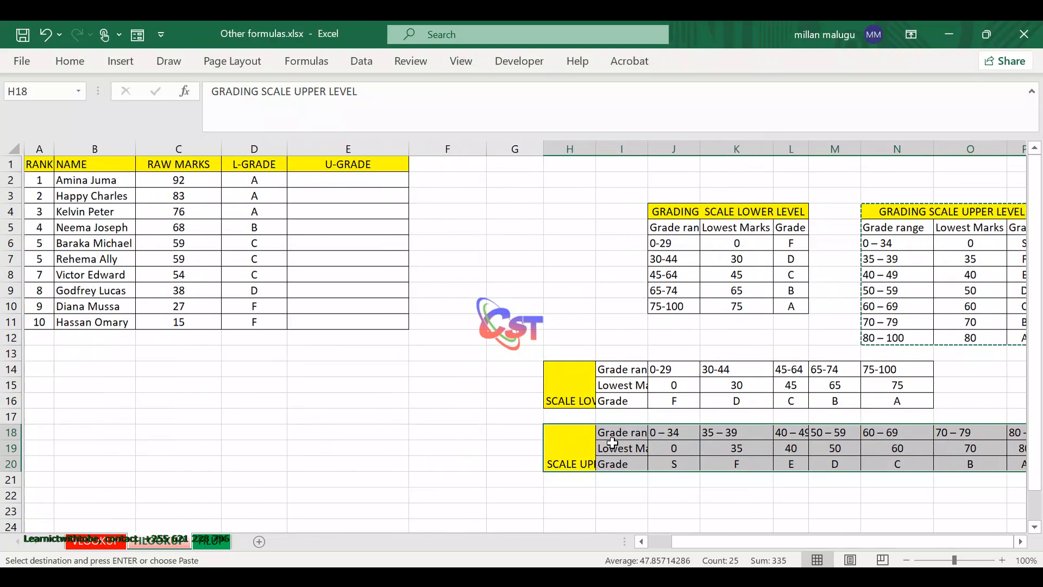
pyautogui.hscroll(-1, 612, 443)
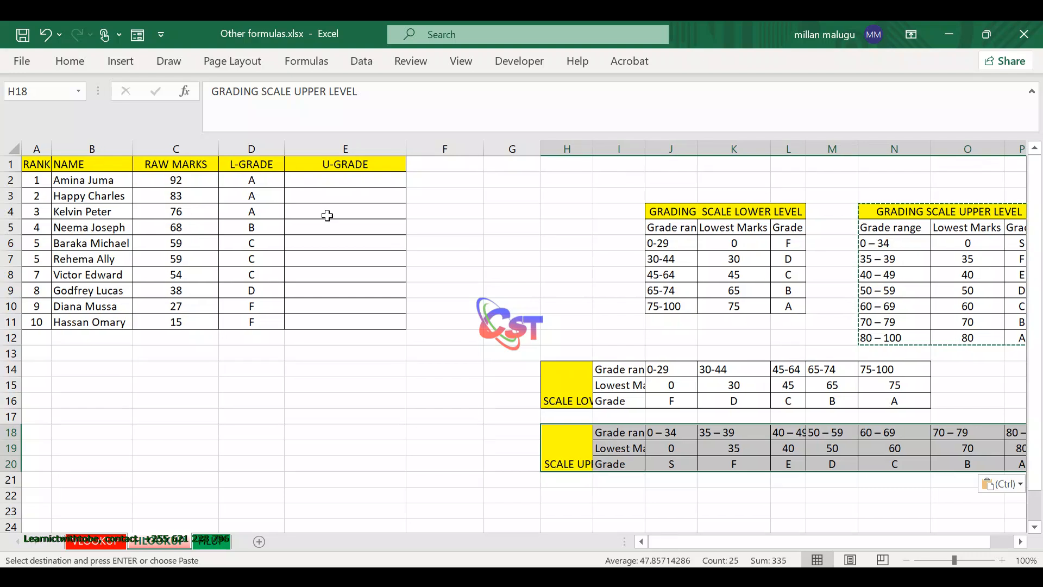
pyautogui.click(341, 182)
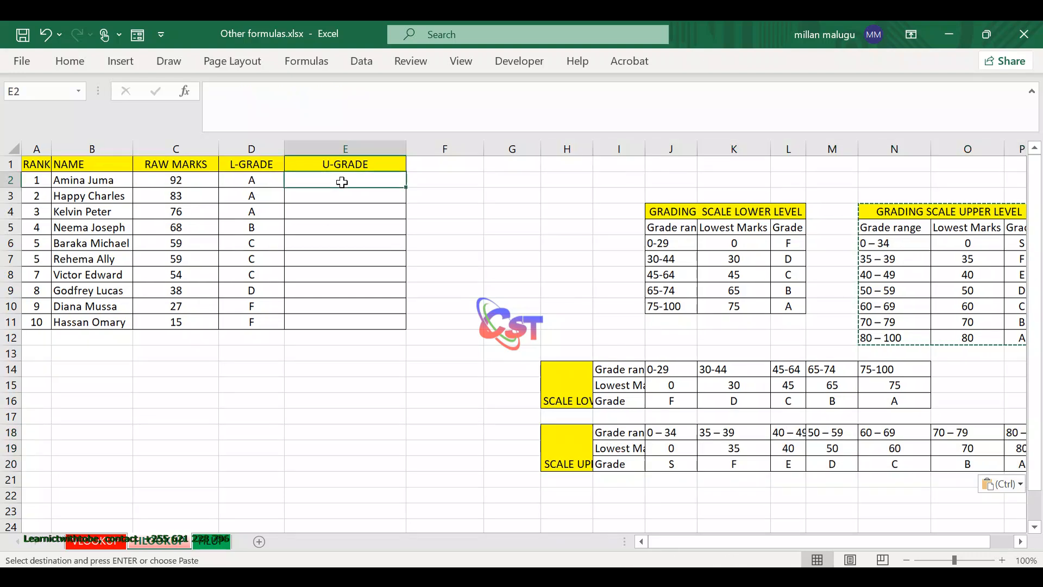
pyautogui.click(174, 194)
pyautogui.click(177, 181)
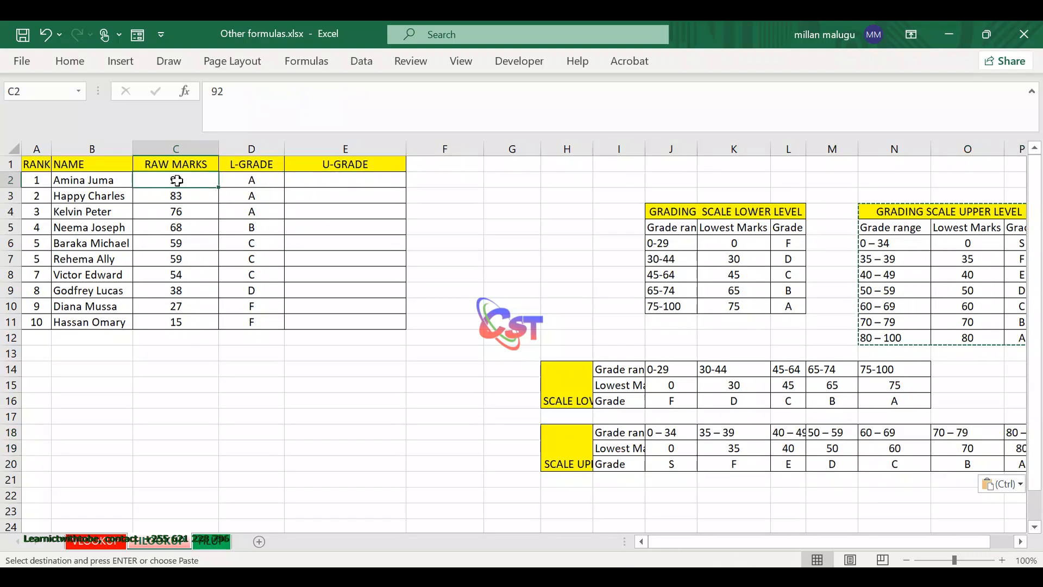
pyautogui.click(316, 182)
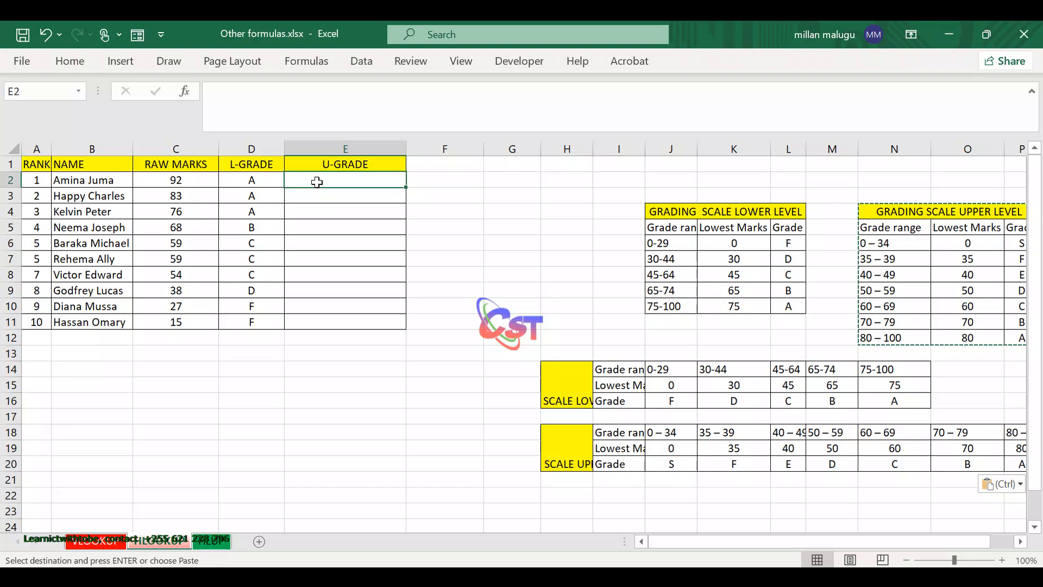
pyautogui.write('=')
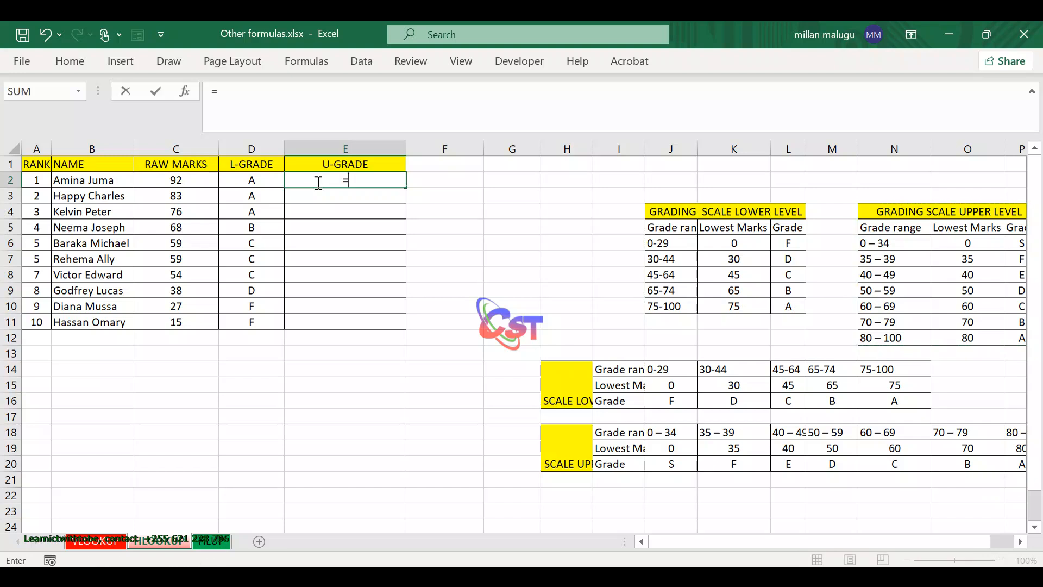
pyautogui.write('H')
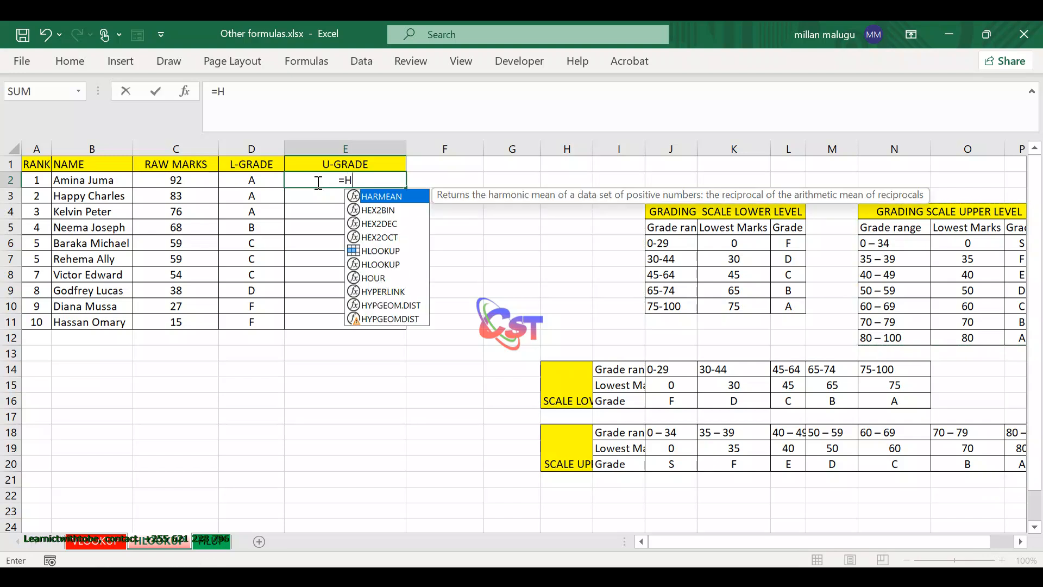
pyautogui.write('LOOKUP(')
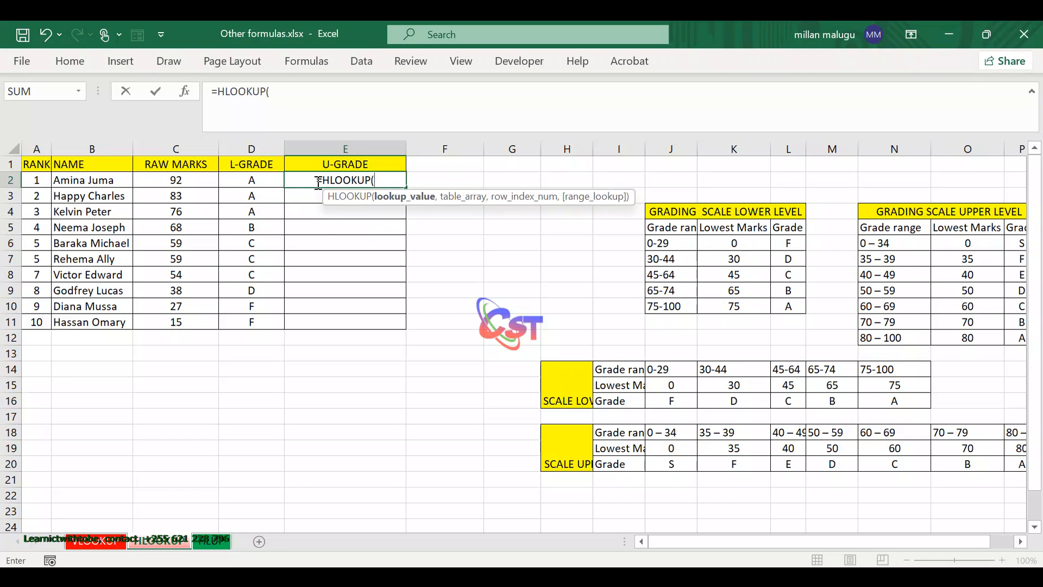
pyautogui.click(171, 184)
pyautogui.write(',')
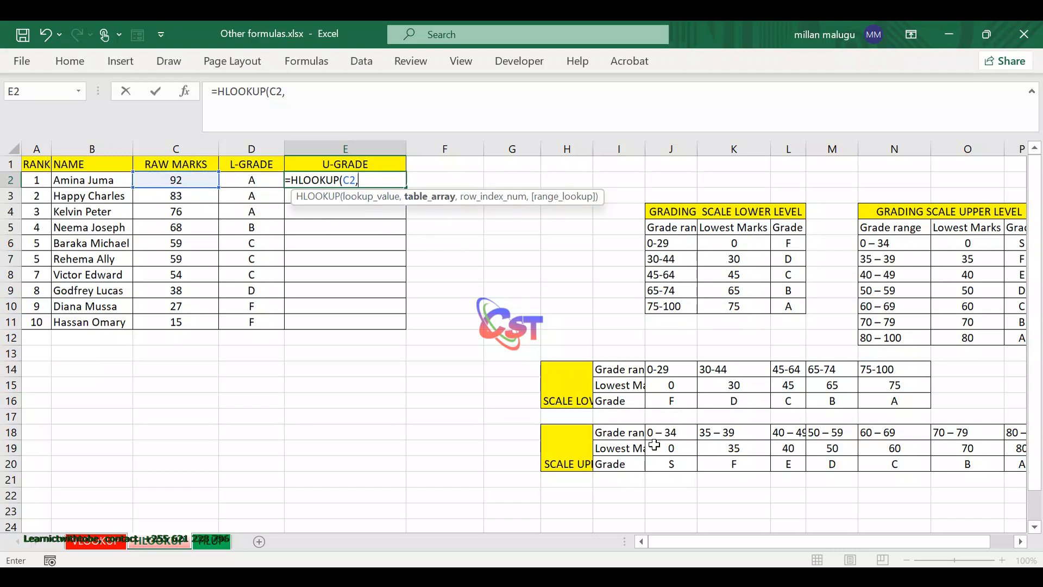
# Step: Give the E2 formula J19:P20 as table array, row index 2 and TRUE as the range lookup
pyautogui.moveTo(654, 444); pyautogui.dragTo(900, 456)
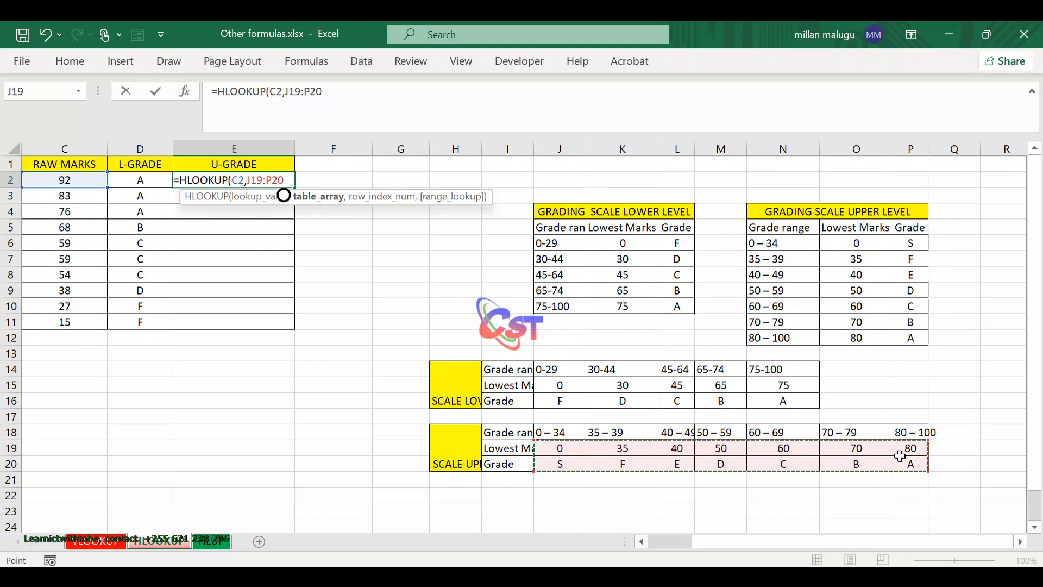
pyautogui.write(',2')
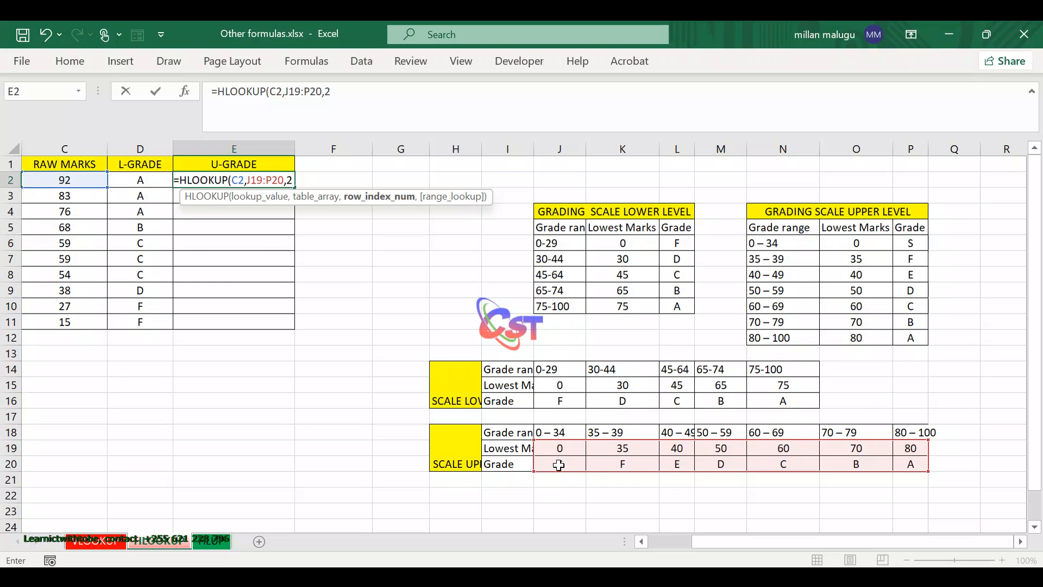
pyautogui.write(',')
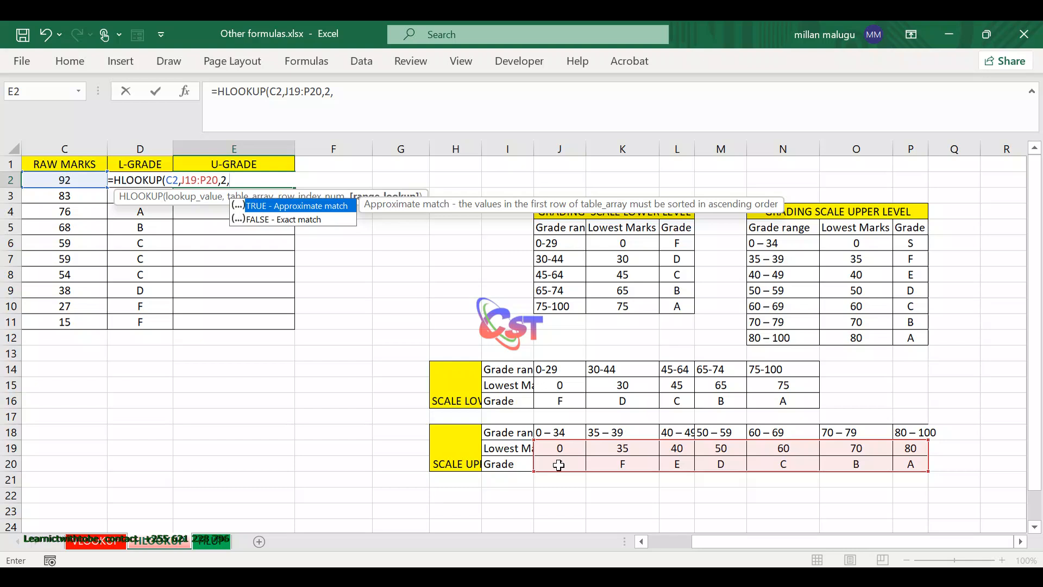
pyautogui.write('TRUE)')
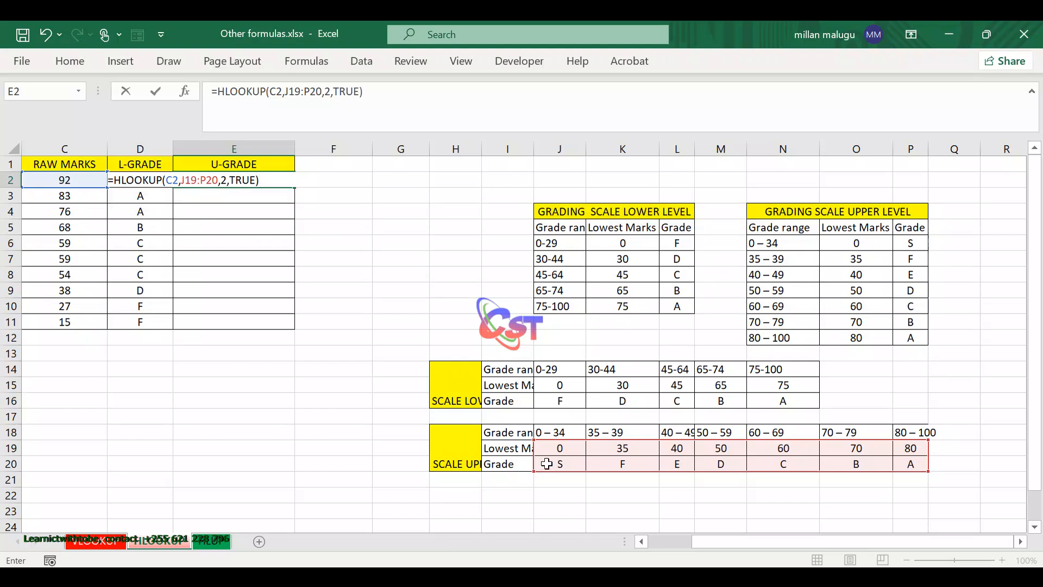
# Step: Make the table range in the E2 formula absolute as $J$19:$P$20, keep the lookup value as relative C2, and enter the formula
pyautogui.moveTo(218, 181); pyautogui.dragTo(185, 181)
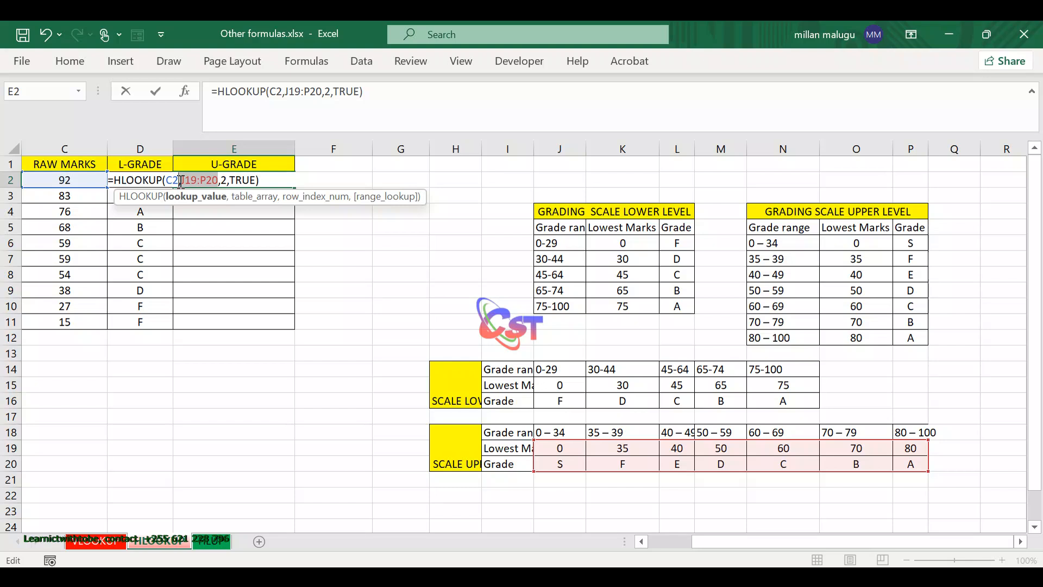
pyautogui.press('F4')
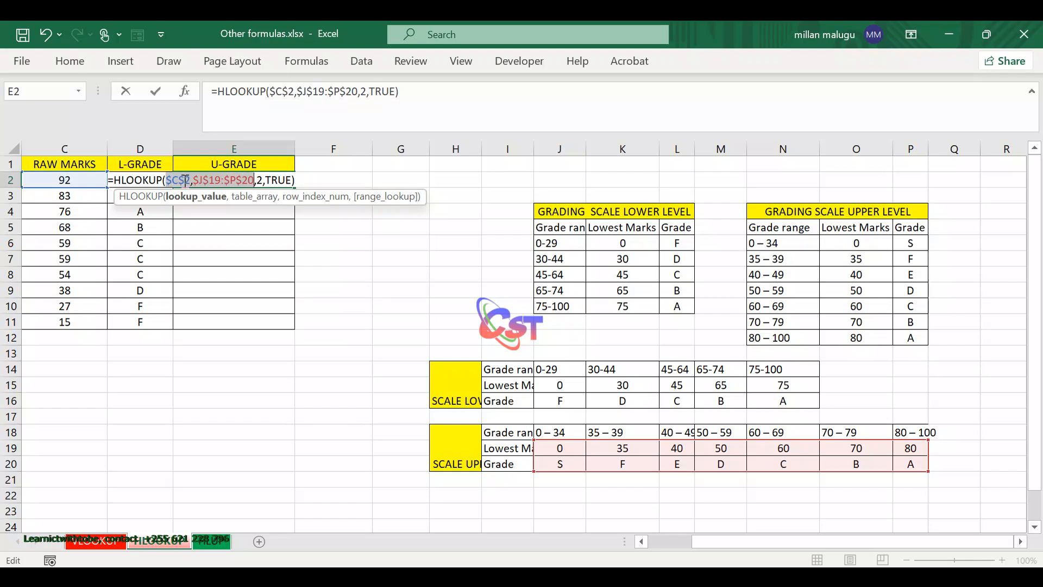
pyautogui.doubleClick(192, 179)
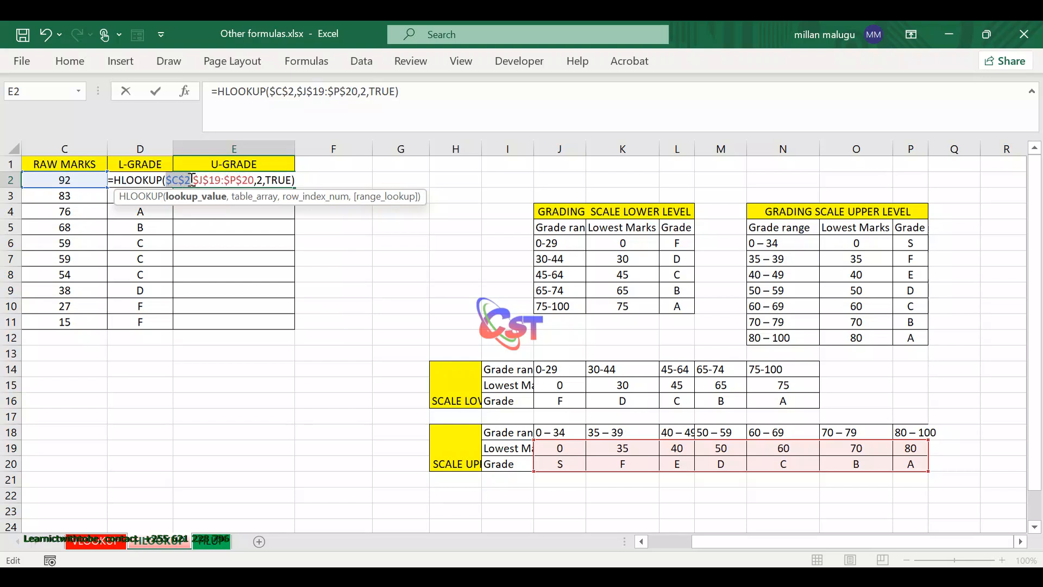
pyautogui.click(191, 180)
pyautogui.press('BackSpace')
pyautogui.press('BackSpace')
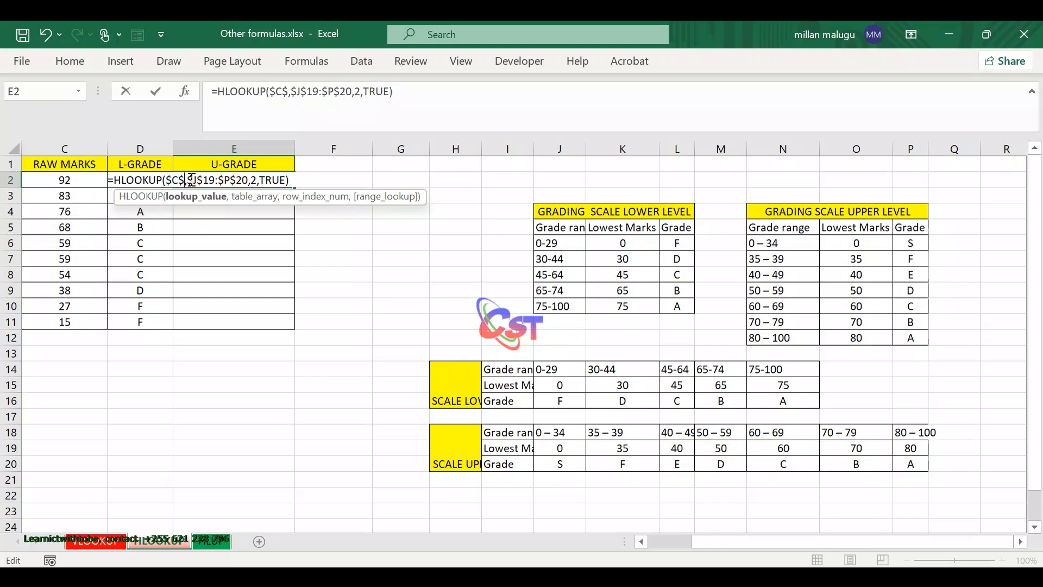
pyautogui.write('2')
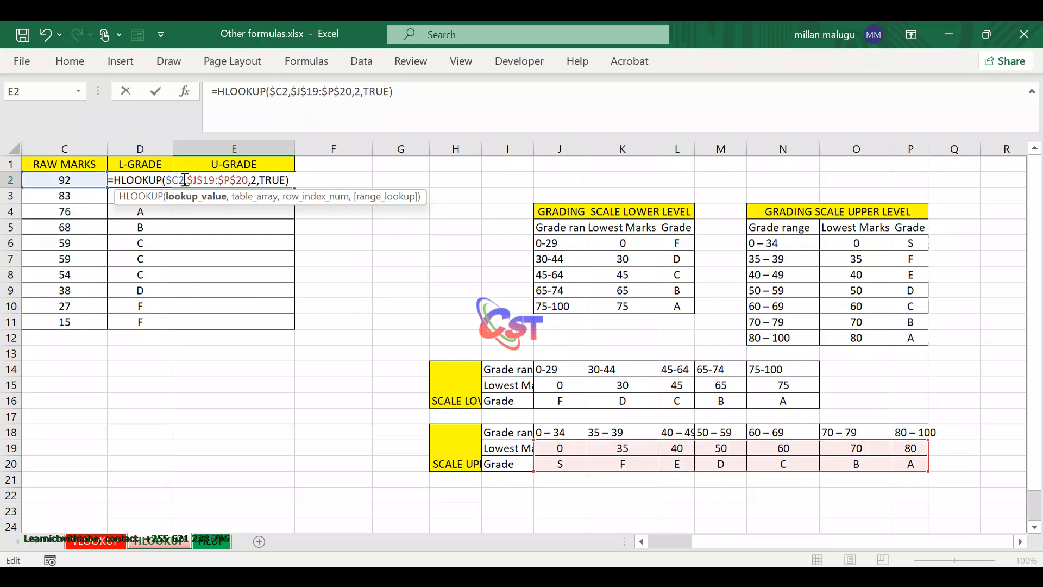
pyautogui.click(173, 180)
pyautogui.press('BackSpace')
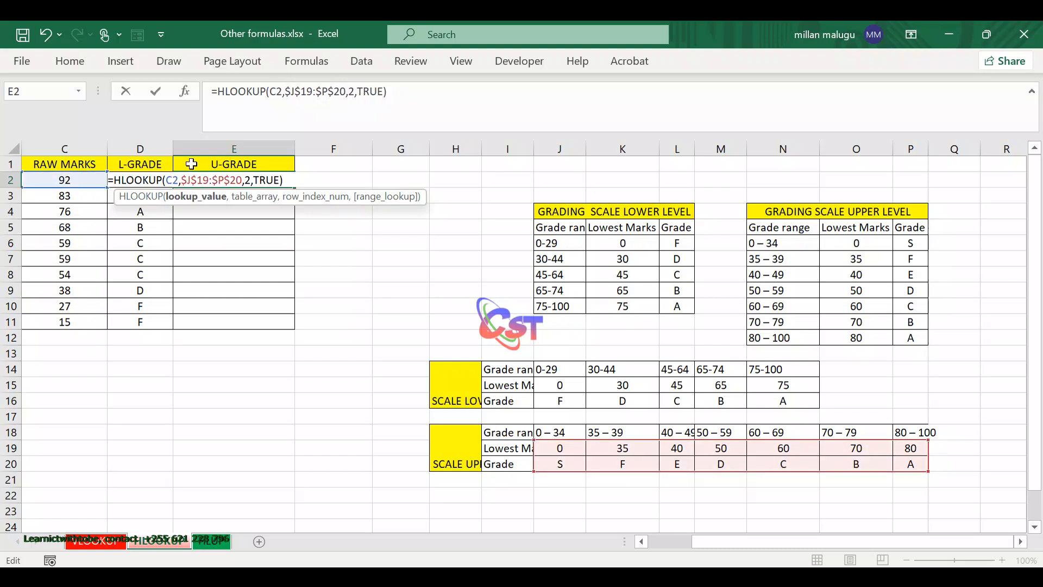
pyautogui.click(286, 180)
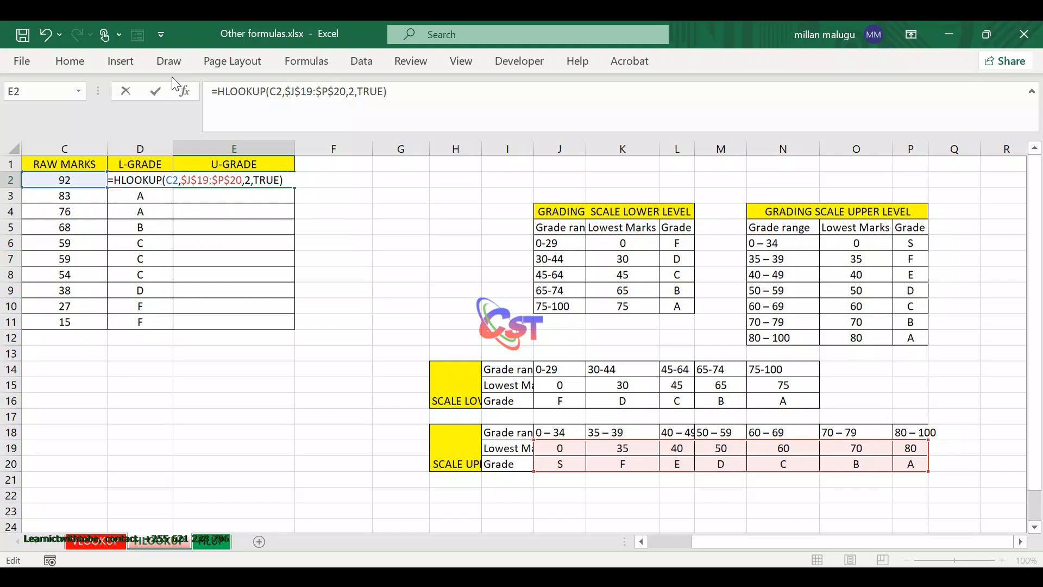
pyautogui.click(158, 94)
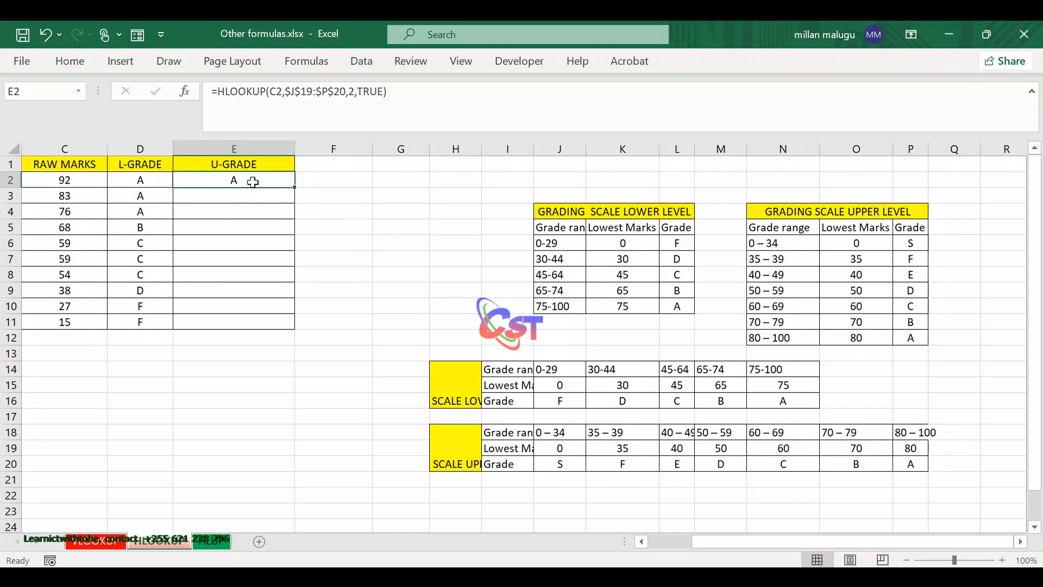
# Step: Fill the HLOOKUP formula from E2 down the U-GRADE column through E11
pyautogui.doubleClick(294, 187)
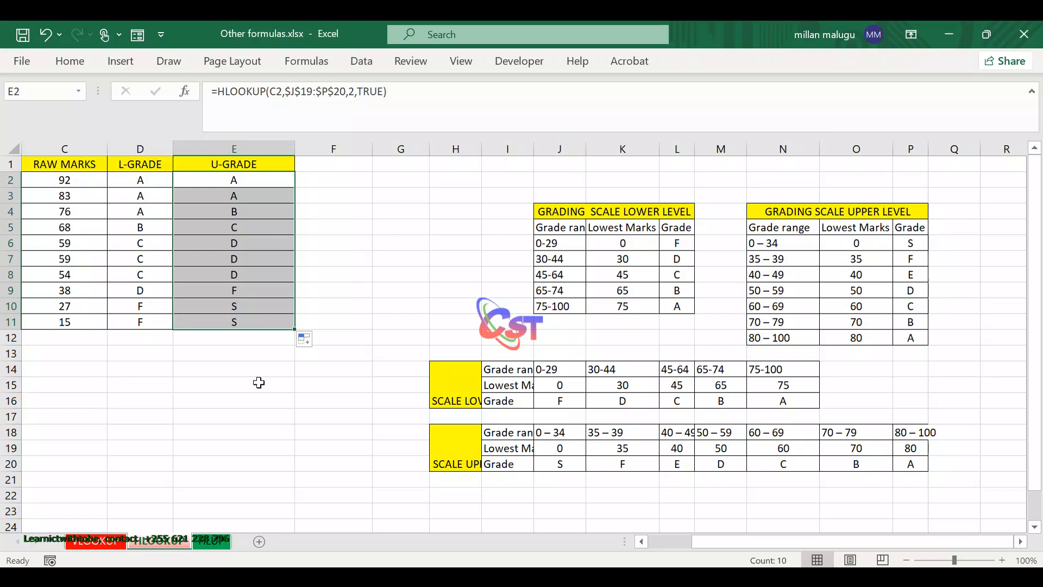
pyautogui.hscroll(-1, 258, 383)
pyautogui.hscroll(-1, 259, 382)
pyautogui.scroll(-1, 259, 383)
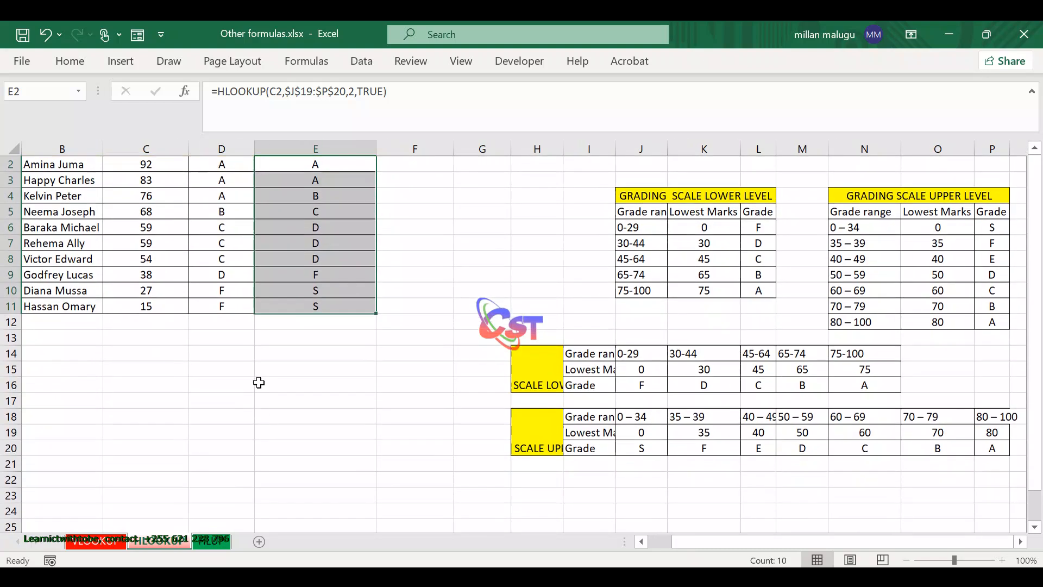
pyautogui.scroll(-1, 259, 382)
pyautogui.hscroll(1, 259, 382)
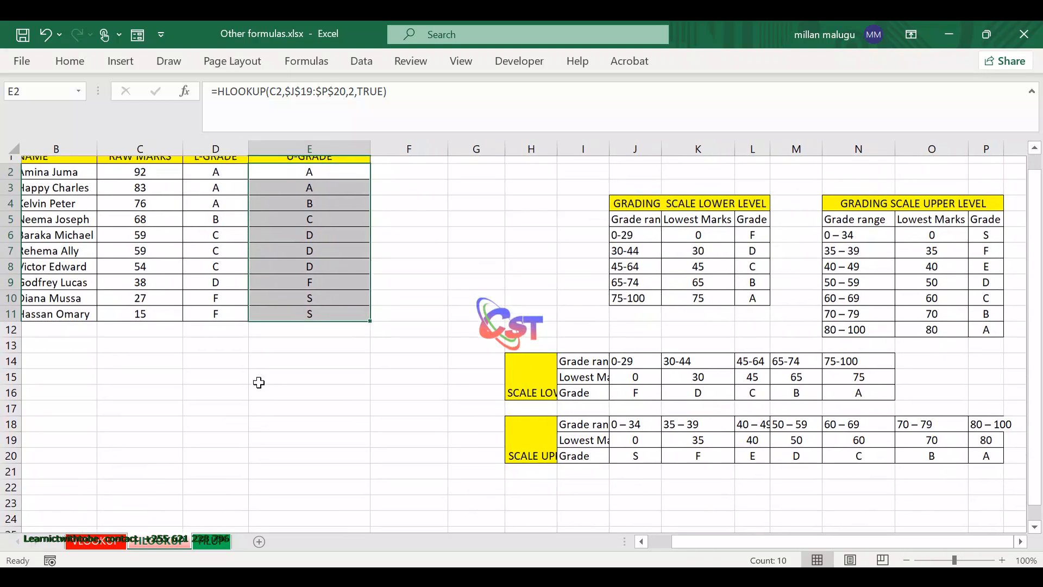
pyautogui.scroll(1, 259, 382)
pyautogui.hscroll(-2, 259, 383)
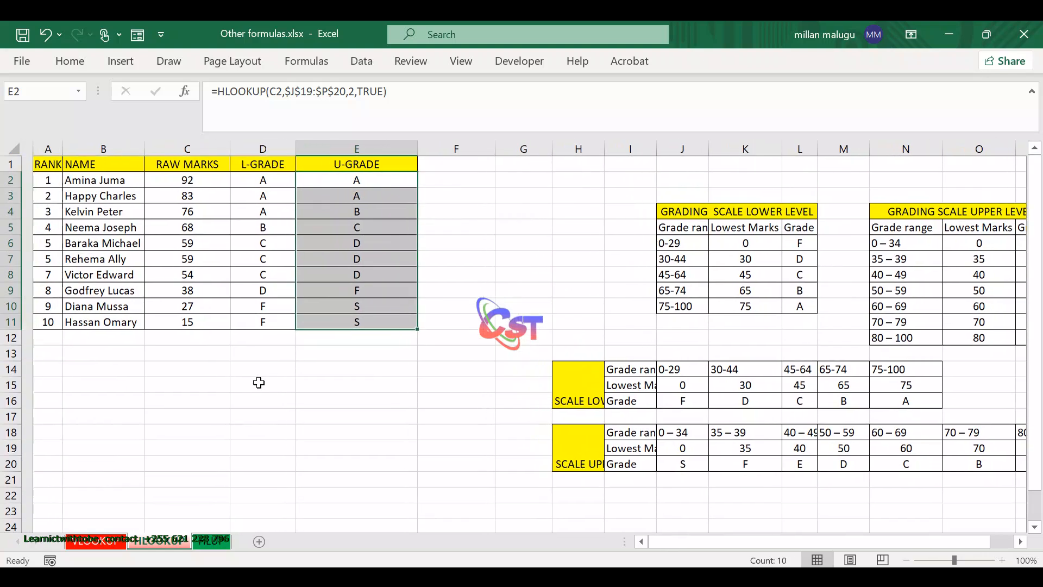
pyautogui.scroll(-1, 489, 396)
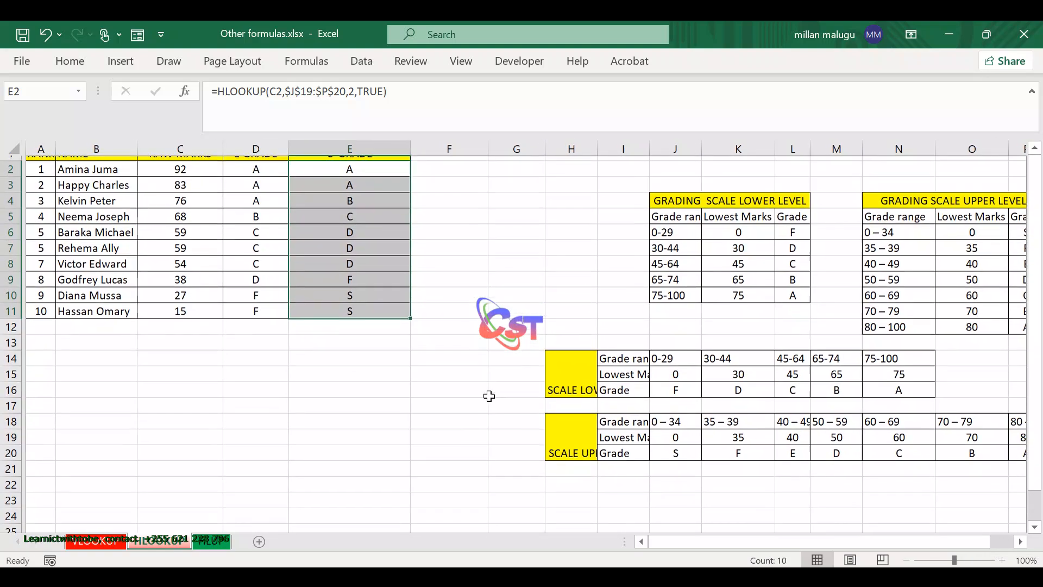
# Step: Compare the transposed lower-level grading scale in H14:N16 with the original vertical scale in J4:L10
pyautogui.scroll(1, 489, 396)
pyautogui.scroll(-1, 489, 396)
pyautogui.scroll(1, 489, 396)
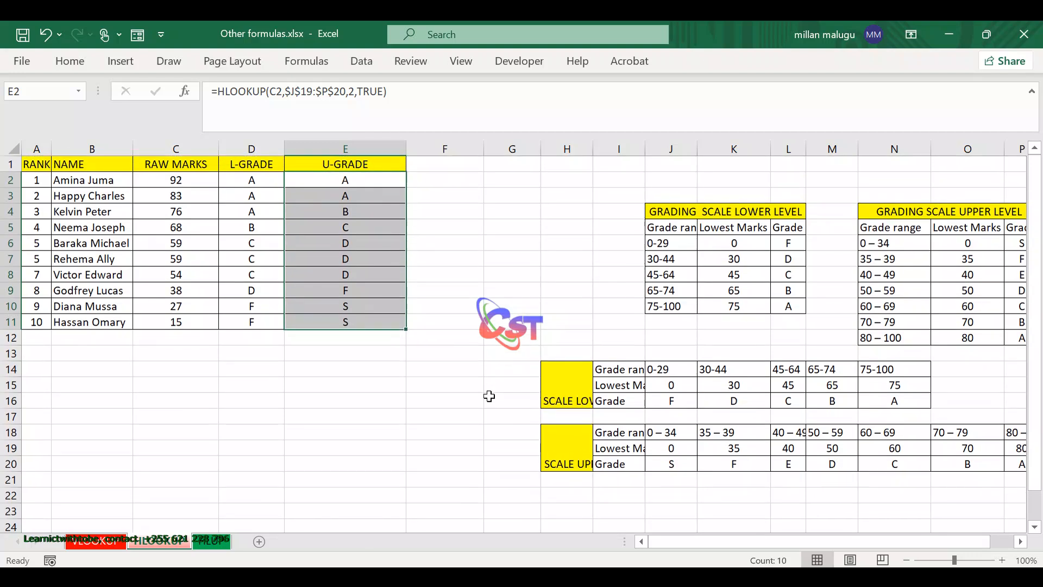
pyautogui.moveTo(564, 361); pyautogui.dragTo(912, 399)
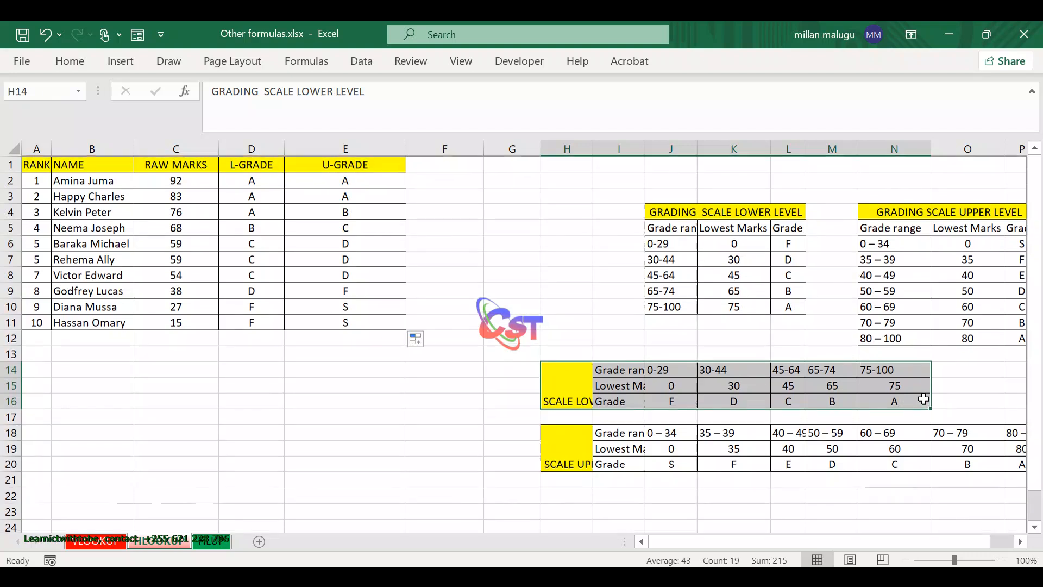
pyautogui.scroll(-1, 923, 398)
pyautogui.scroll(1, 923, 399)
pyautogui.scroll(-1, 923, 399)
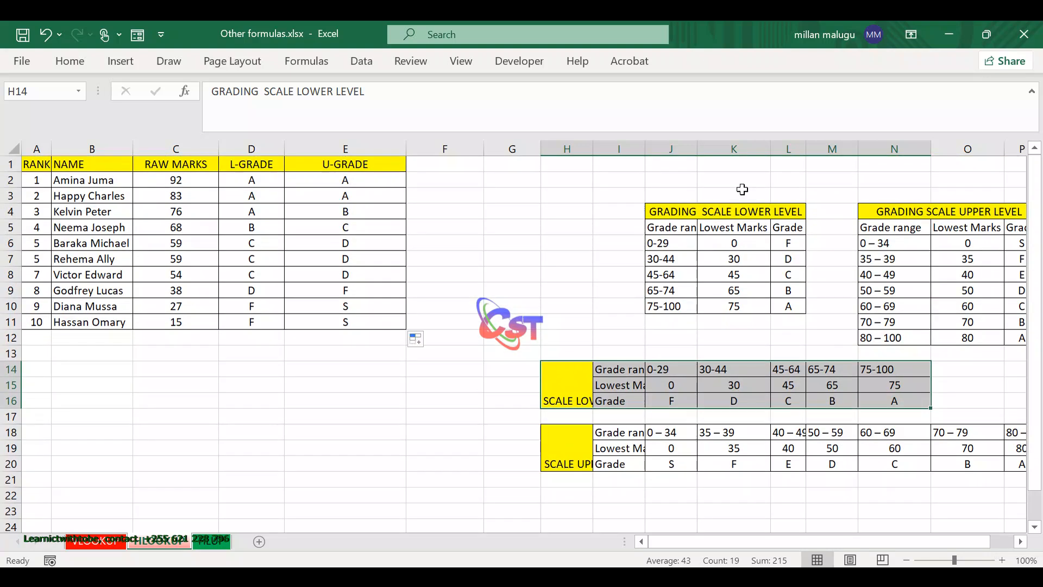
pyautogui.moveTo(664, 213); pyautogui.dragTo(797, 301)
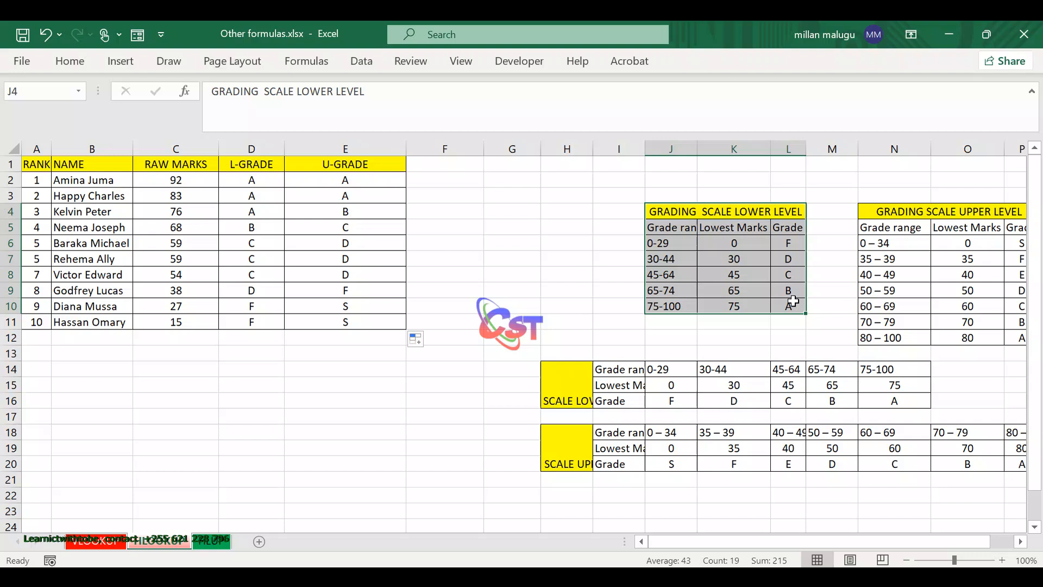
pyautogui.click(698, 228)
pyautogui.click(699, 211)
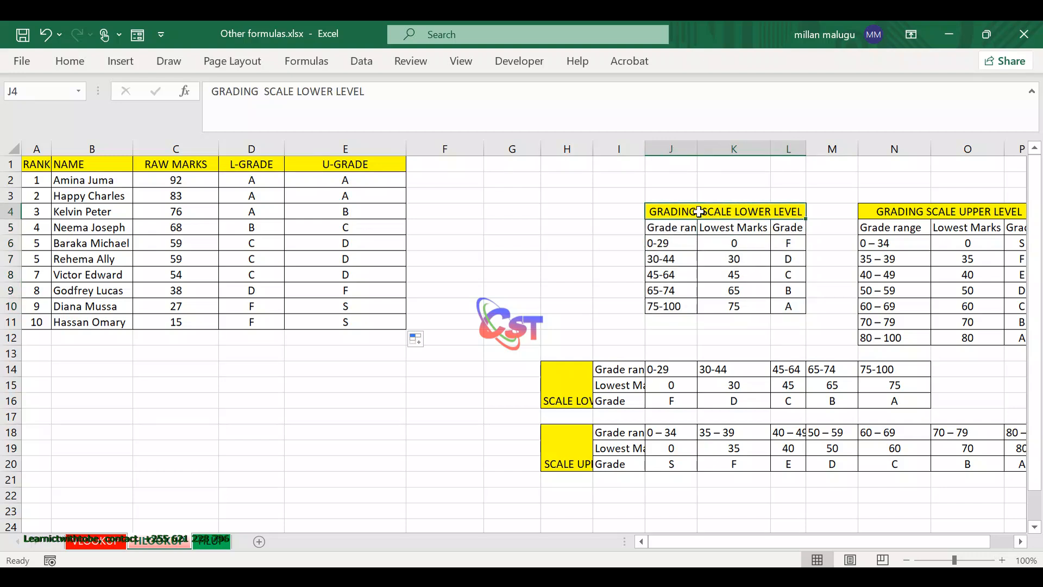
pyautogui.moveTo(699, 212); pyautogui.dragTo(727, 298)
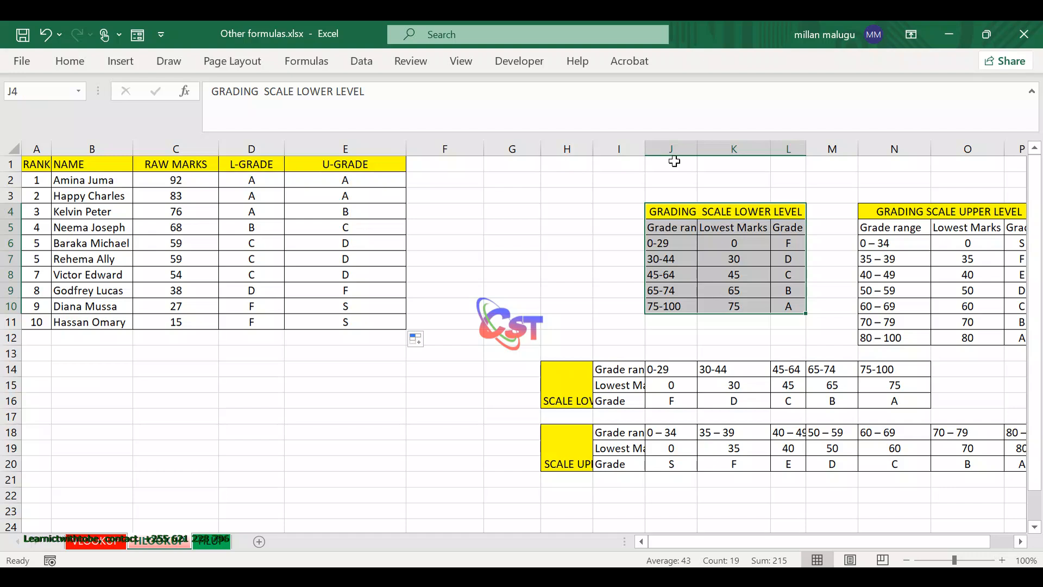
# Step: Examine the original lower-level scale column by column across J, K and L, and the transposed one row by row through 14, 15 and 16
pyautogui.click(675, 148)
pyautogui.click(711, 147)
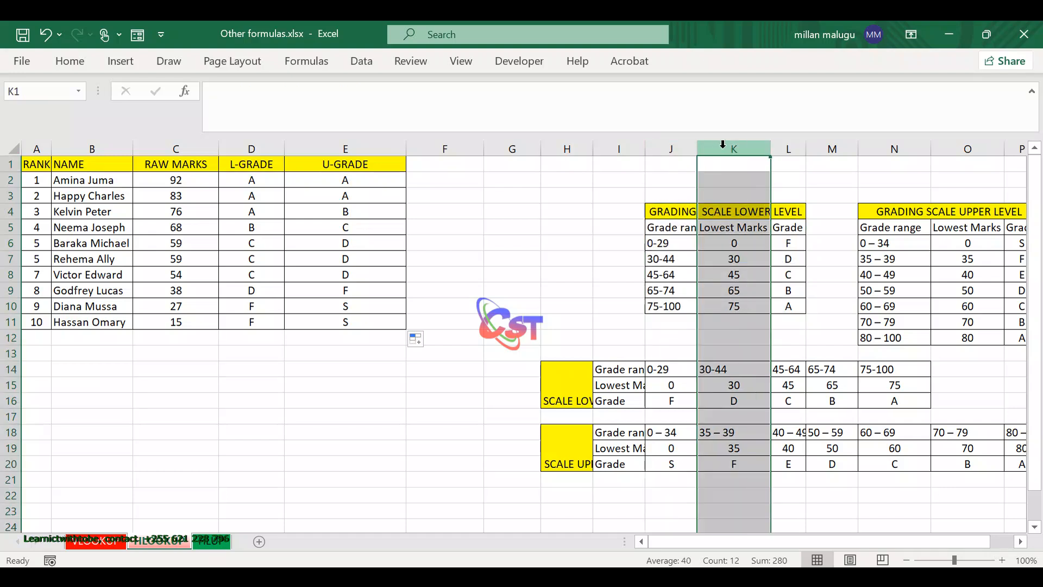
pyautogui.click(788, 147)
pyautogui.click(677, 150)
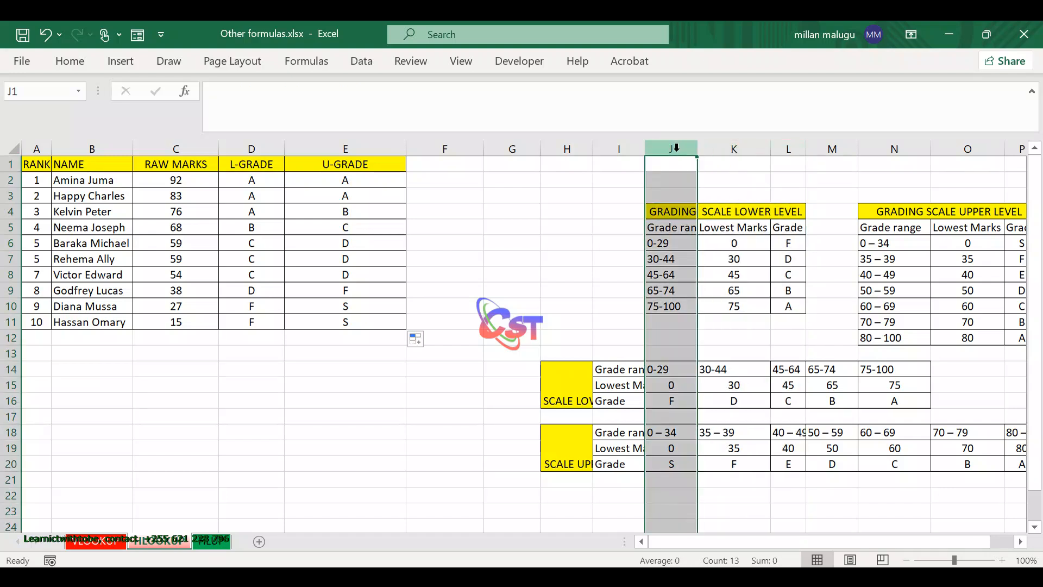
pyautogui.click(731, 144)
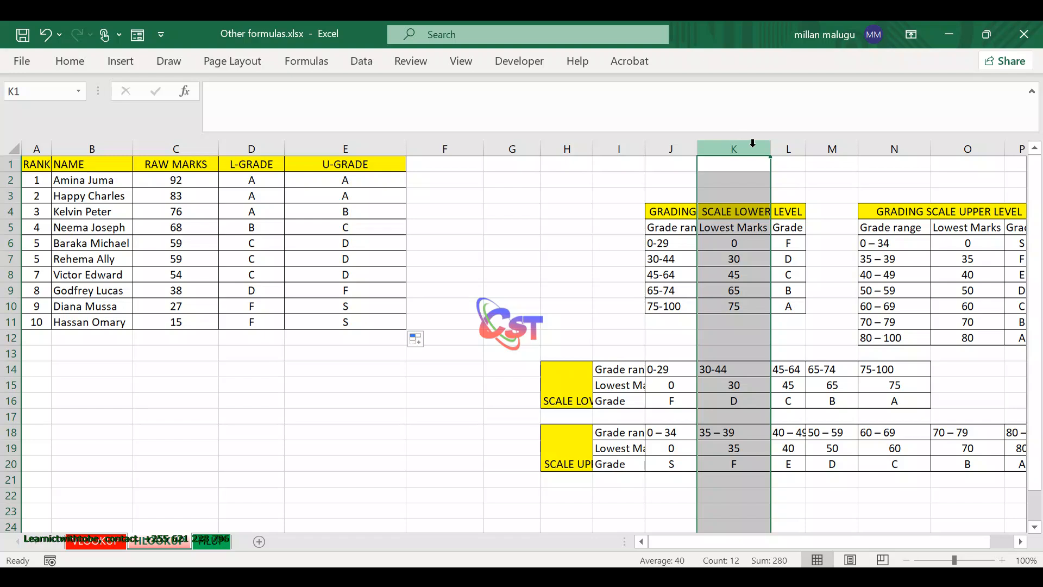
pyautogui.click(791, 143)
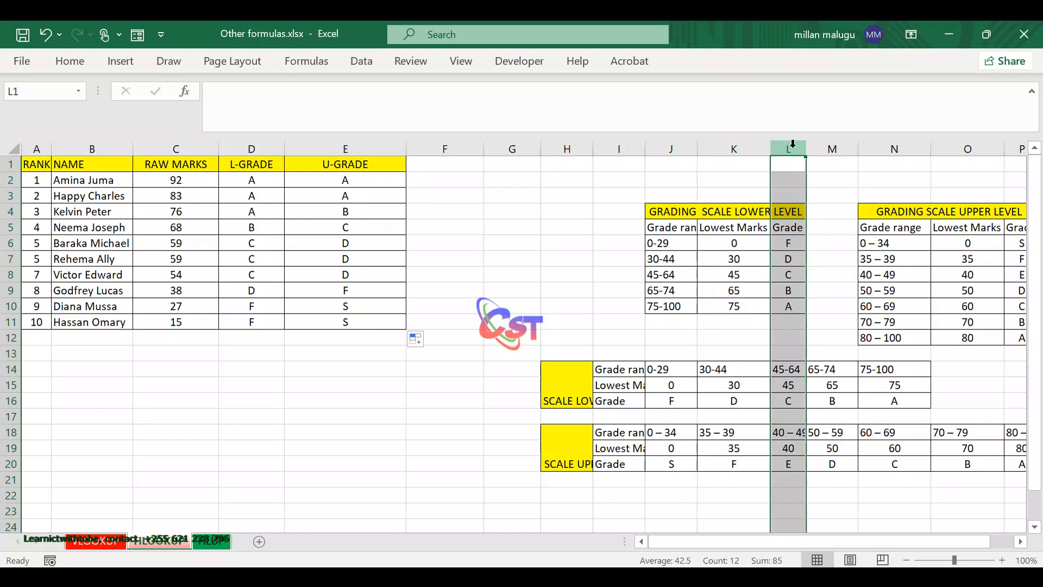
pyautogui.click(625, 390)
pyautogui.click(571, 377)
pyautogui.moveTo(571, 377); pyautogui.dragTo(887, 386)
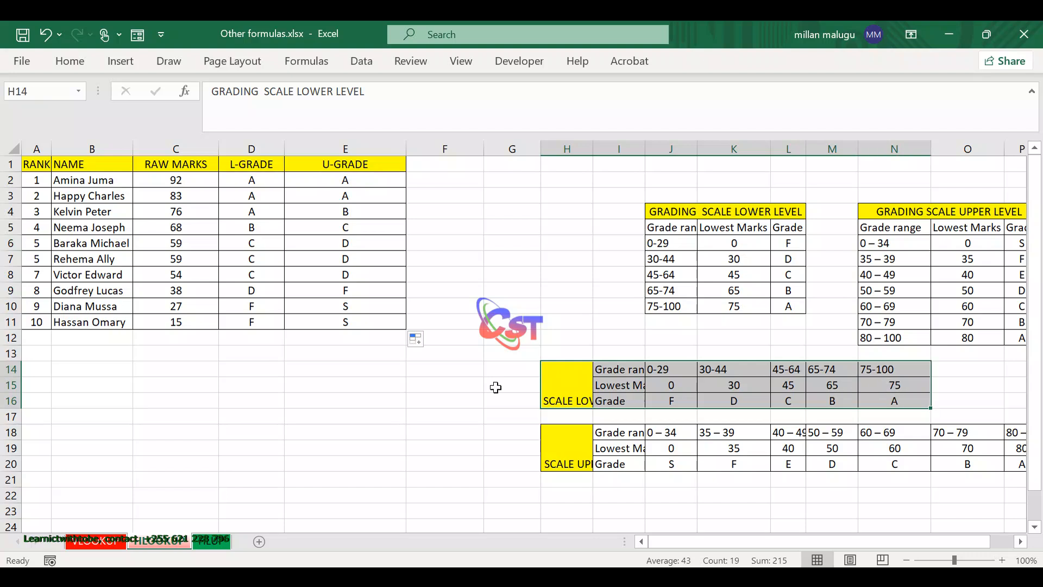
pyautogui.click(5, 369)
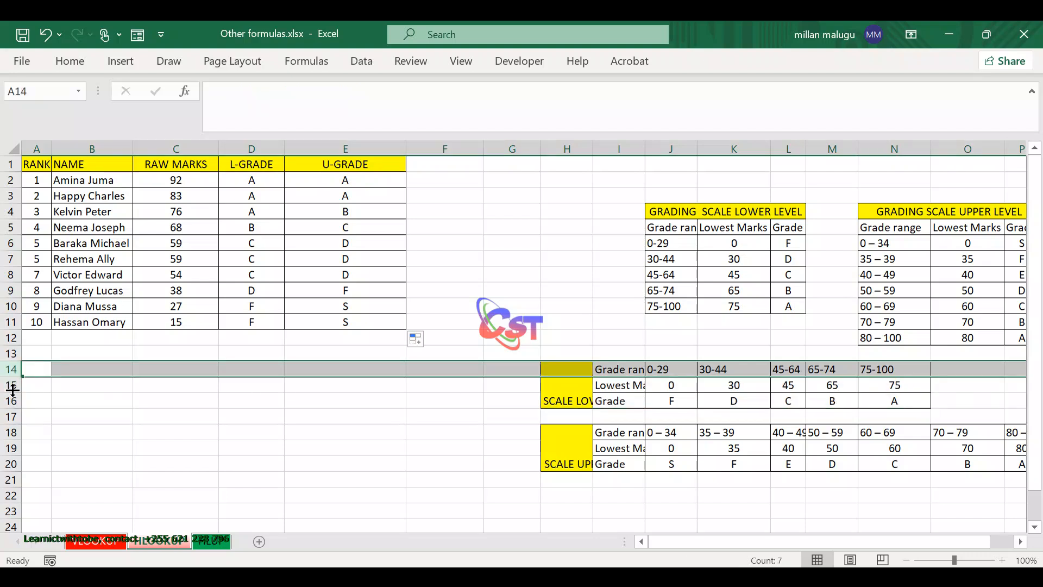
pyautogui.click(4, 384)
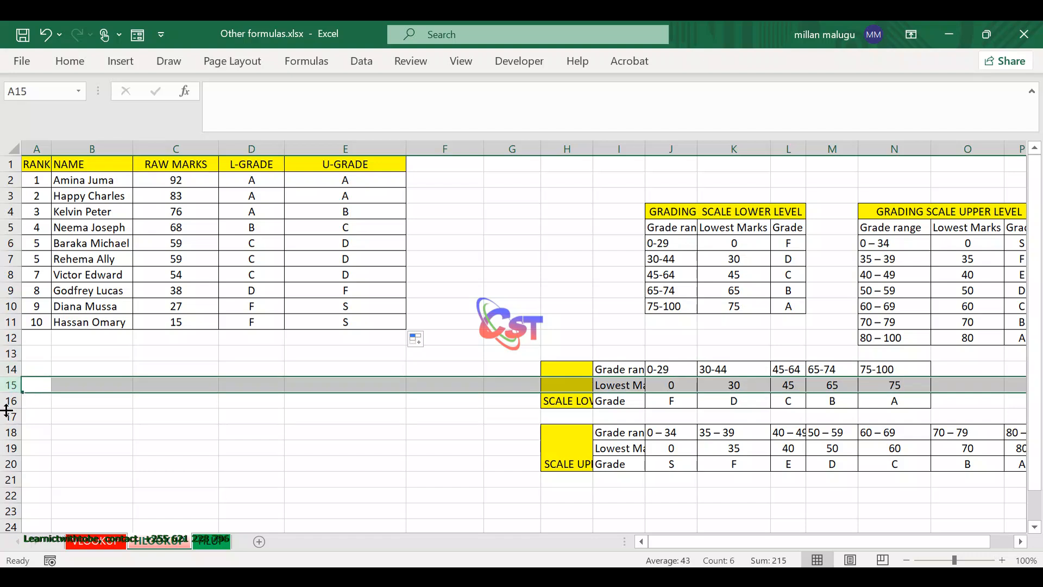
pyautogui.click(5, 400)
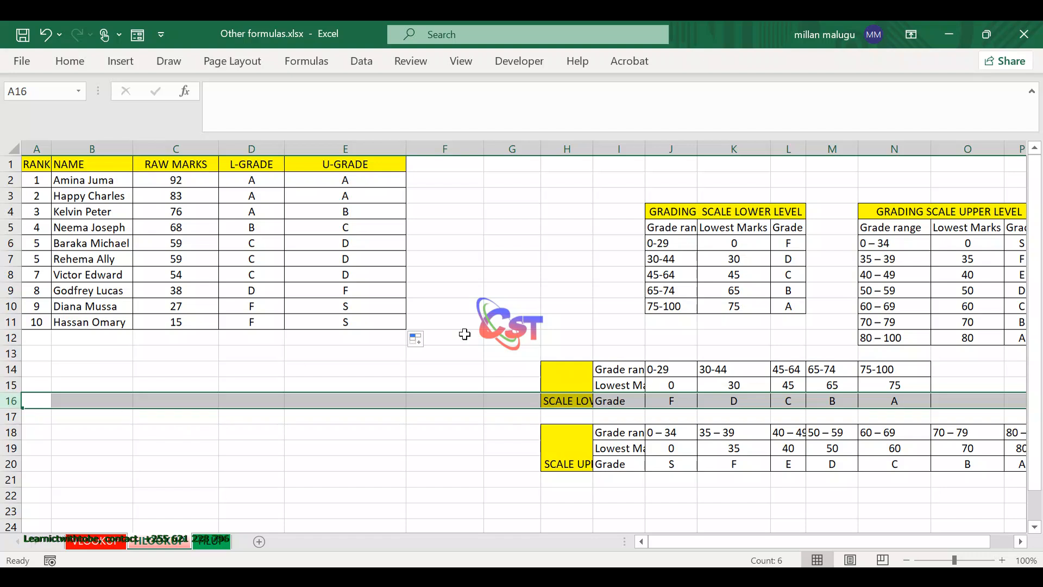
# Step: Inspect the HLOOKUP formula in E8 and the RANK formulas in A2 and A5, and highlight the student rows A2:E5
pyautogui.click(367, 275)
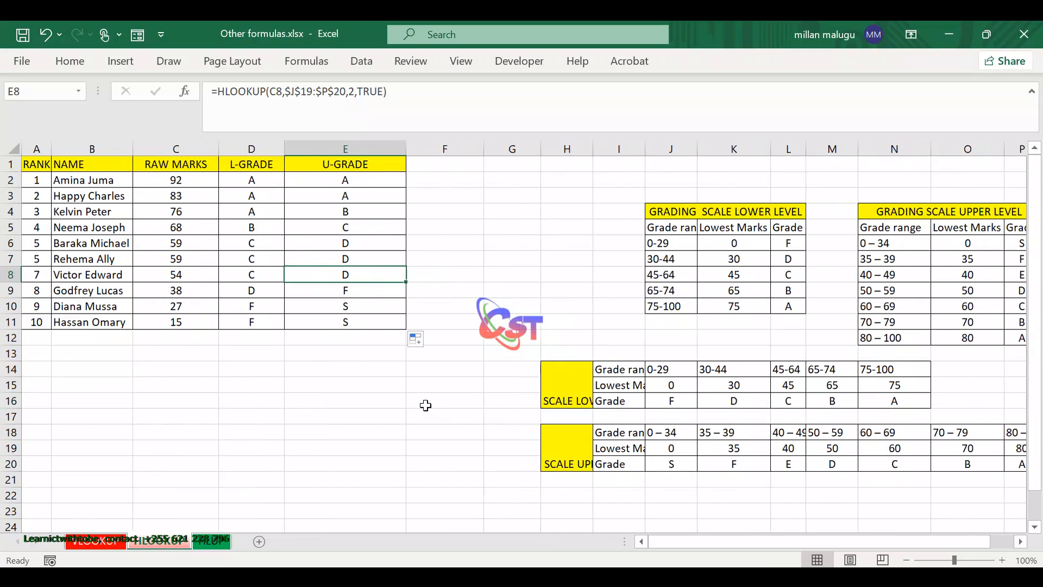
pyautogui.scroll(-2, 451, 409)
pyautogui.scroll(2, 450, 409)
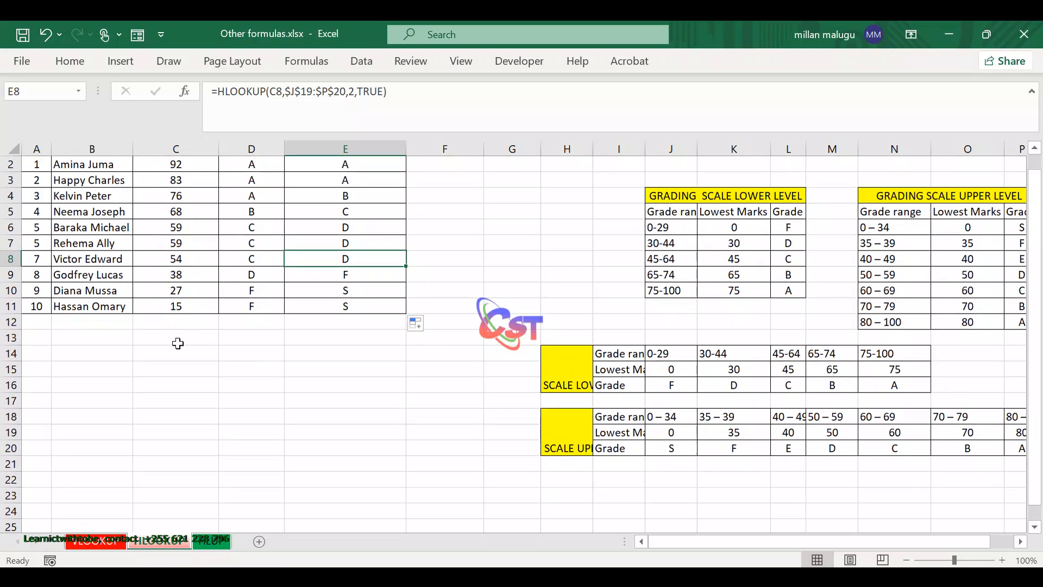
pyautogui.scroll(1, 178, 344)
pyautogui.click(35, 180)
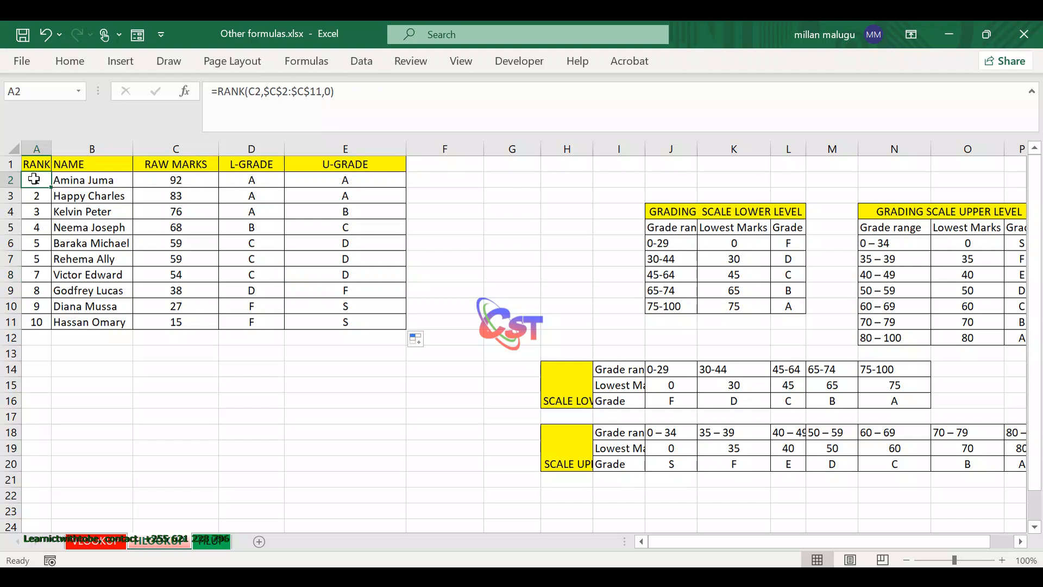
pyautogui.click(40, 228)
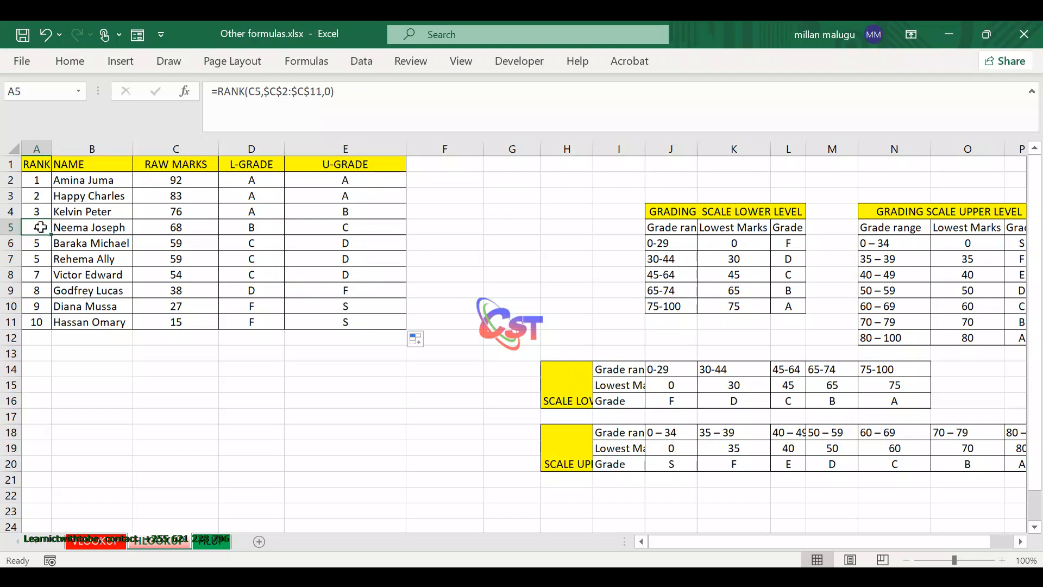
pyautogui.moveTo(41, 183); pyautogui.dragTo(315, 225)
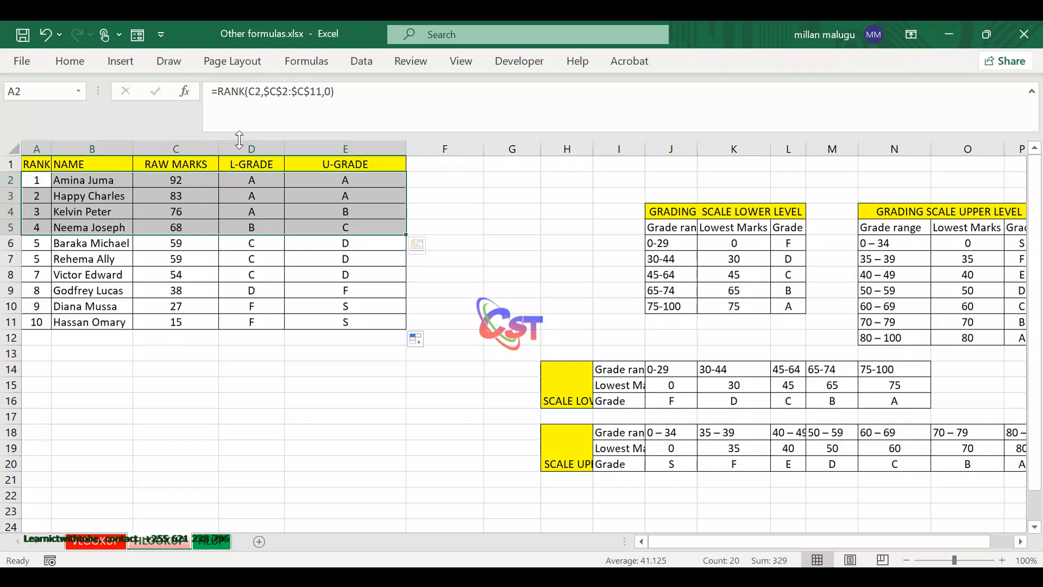
# Step: Review the student table's columns from RANK to U-GRADE and the heading cell of the transposed lower-level scale
pyautogui.click(179, 148)
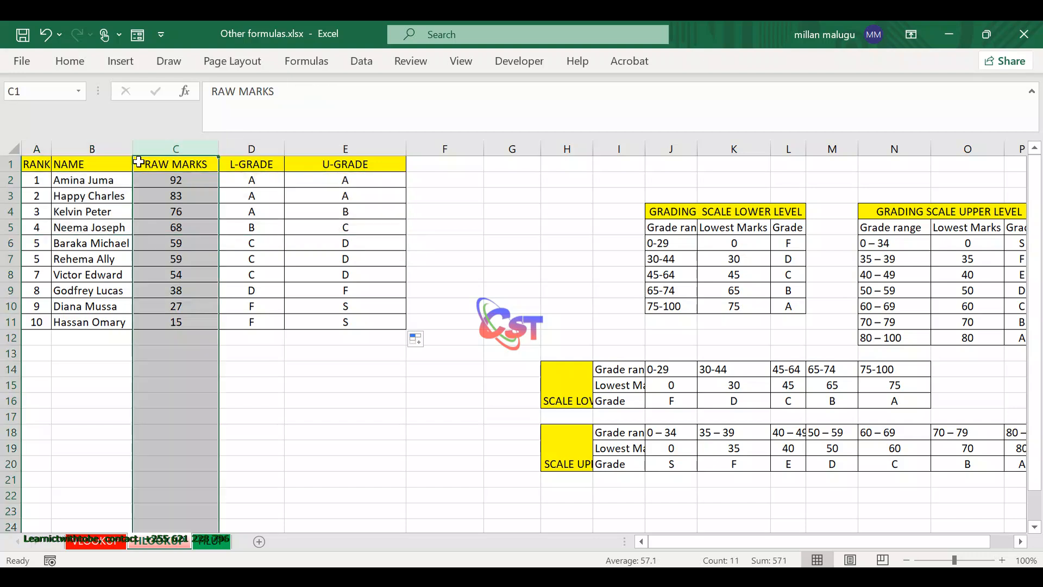
pyautogui.click(68, 148)
pyautogui.click(36, 148)
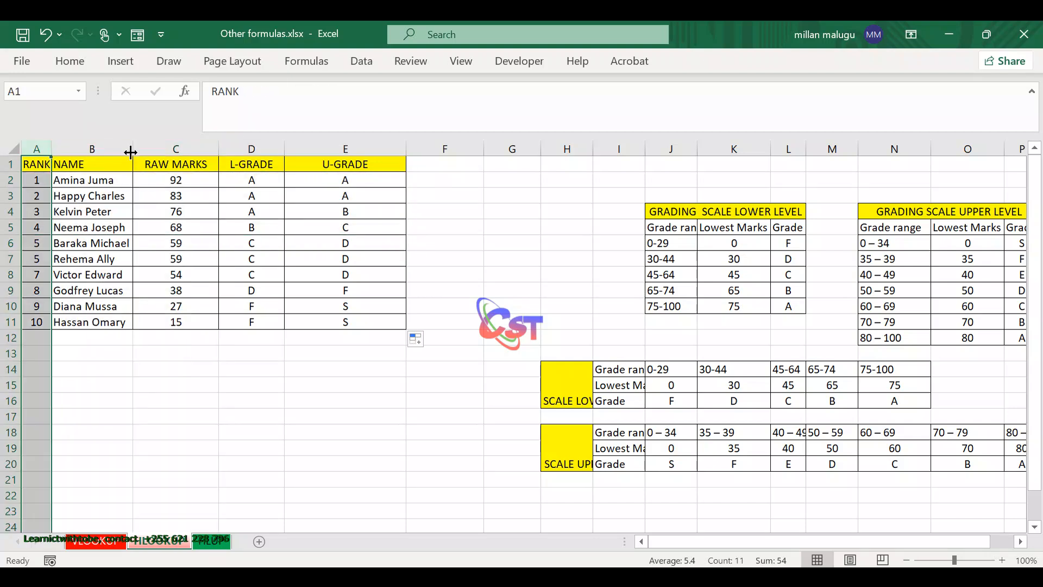
pyautogui.click(102, 148)
pyautogui.click(166, 147)
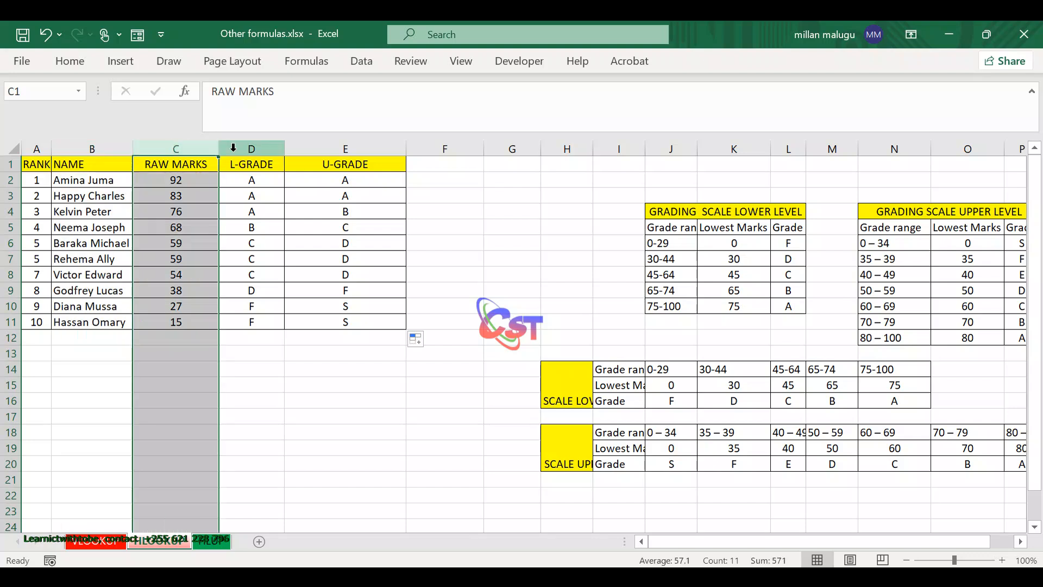
pyautogui.click(227, 147)
pyautogui.click(332, 150)
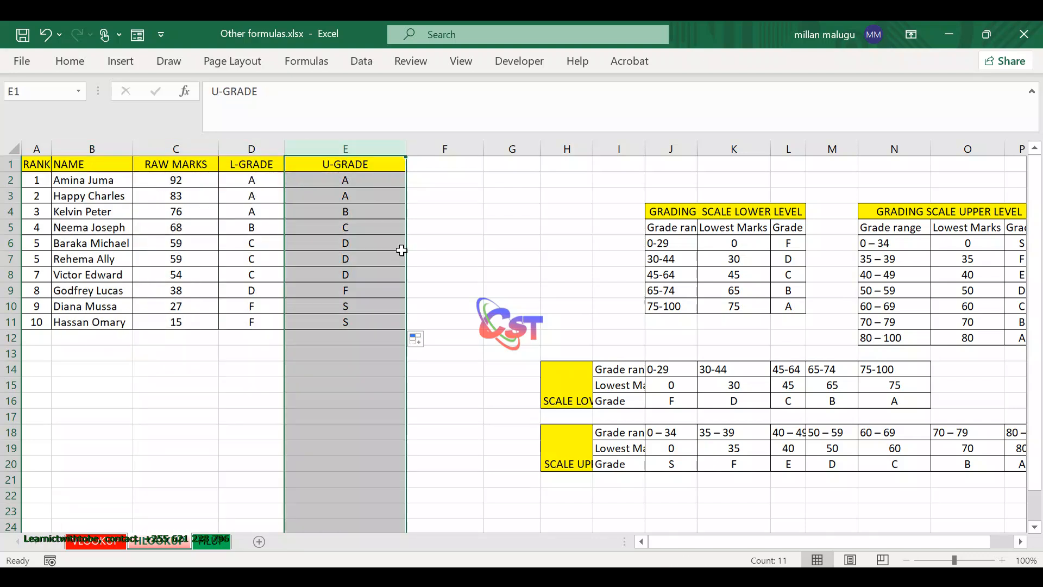
pyautogui.scroll(-1, 519, 361)
pyautogui.click(554, 360)
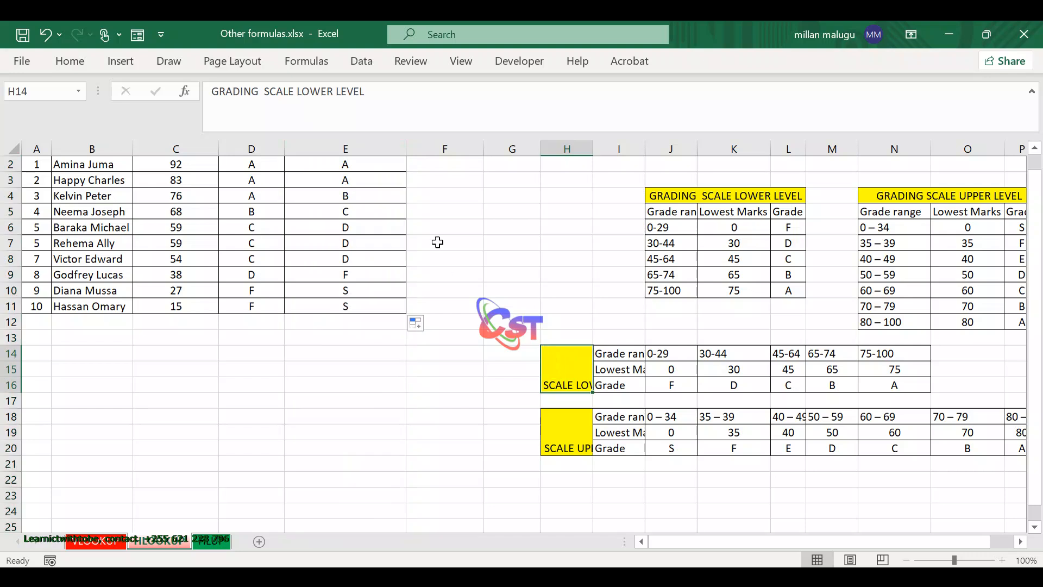
# Step: Copy the student results table A1:E11 and paste it at A23 using Paste Special with Transpose
pyautogui.scroll(1, 456, 234)
pyautogui.moveTo(29, 166); pyautogui.dragTo(330, 320)
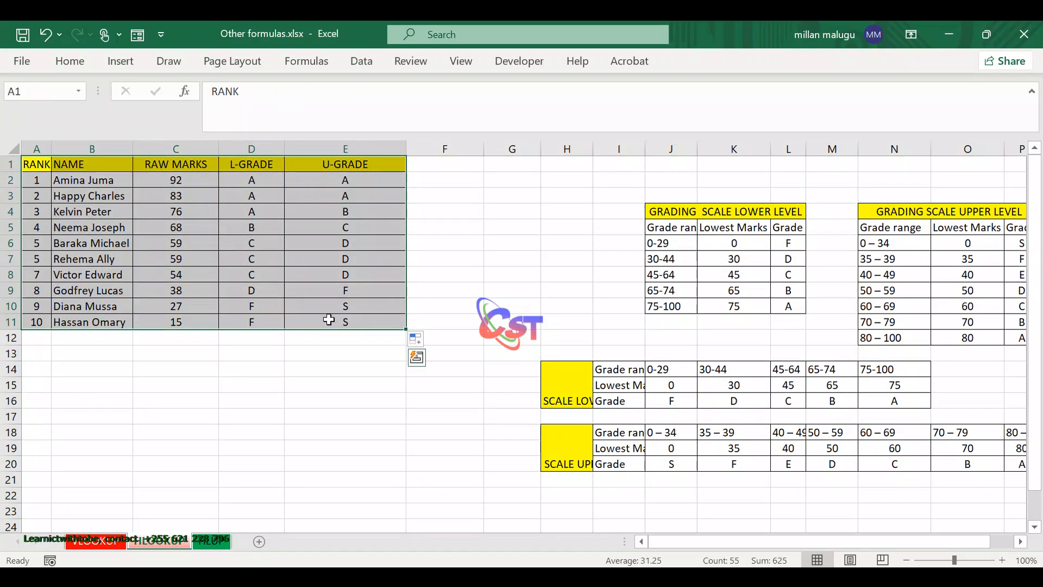
pyautogui.rightClick(329, 319)
pyautogui.click(389, 134)
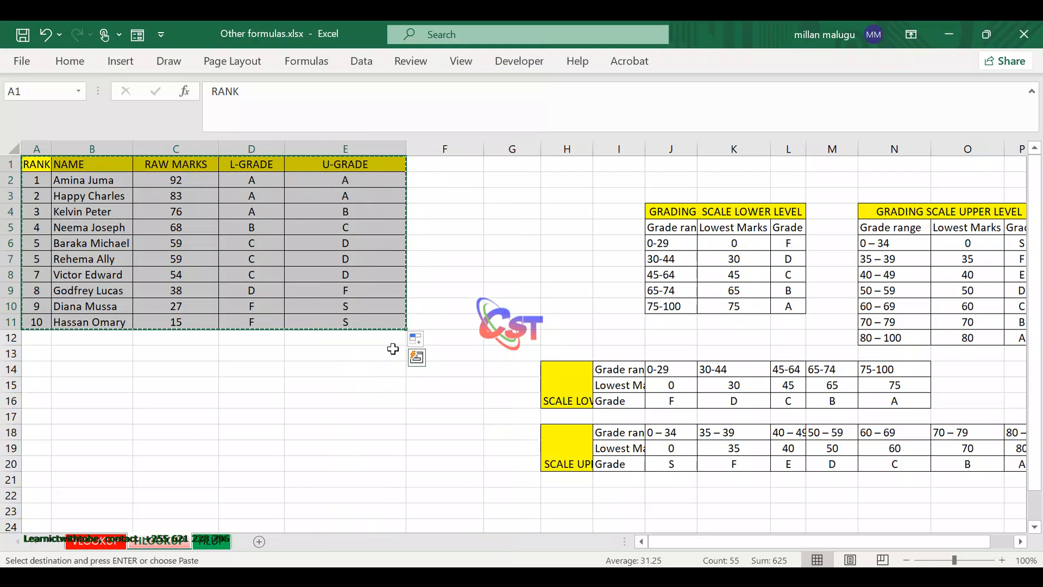
pyautogui.scroll(-6, 393, 349)
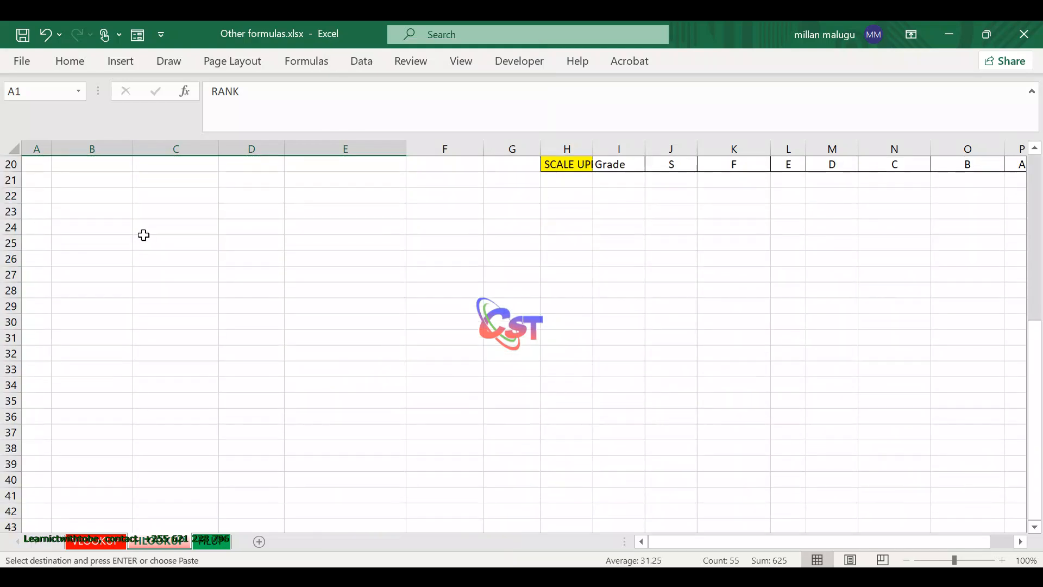
pyautogui.click(54, 212)
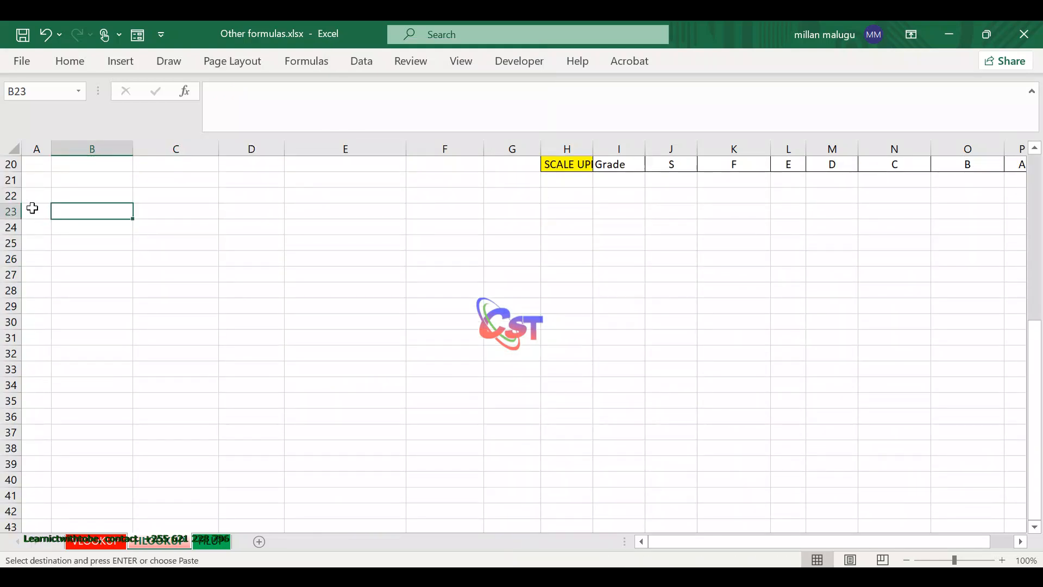
pyautogui.click(33, 208)
pyautogui.rightClick(32, 209)
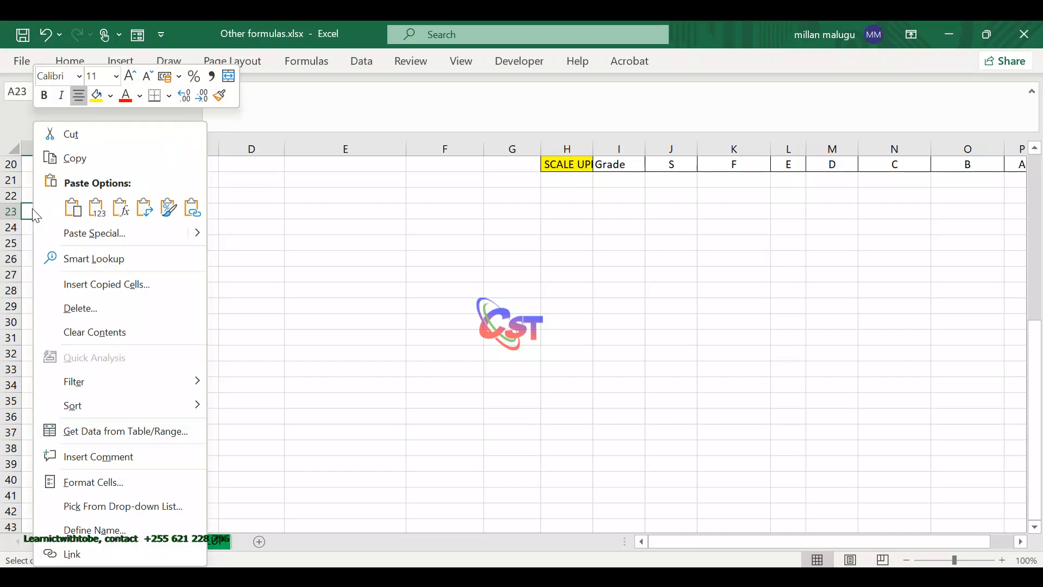
pyautogui.click(91, 233)
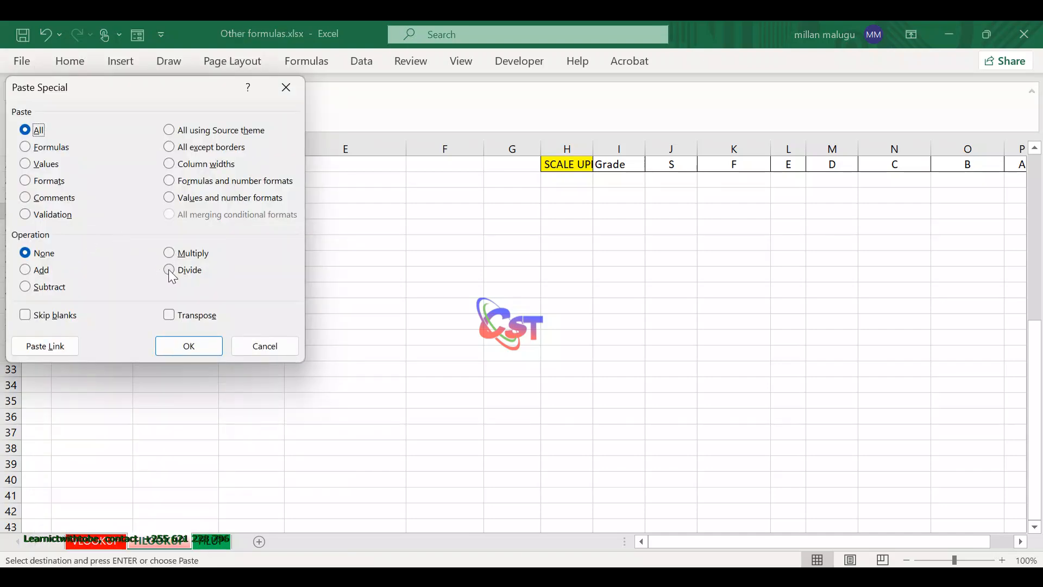
pyautogui.click(184, 314)
pyautogui.click(188, 345)
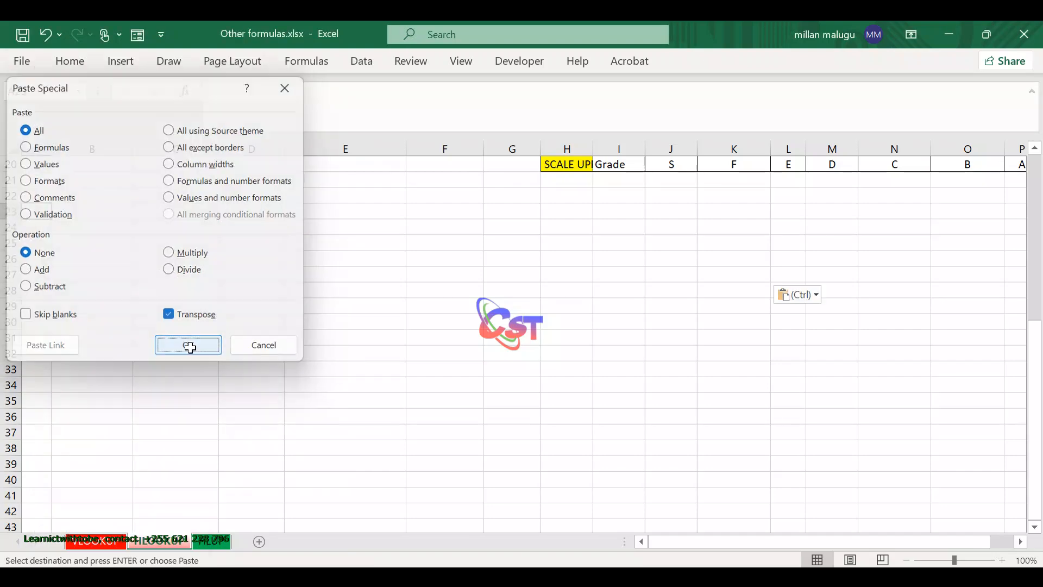
pyautogui.rightClick(422, 336)
pyautogui.press('Escape')
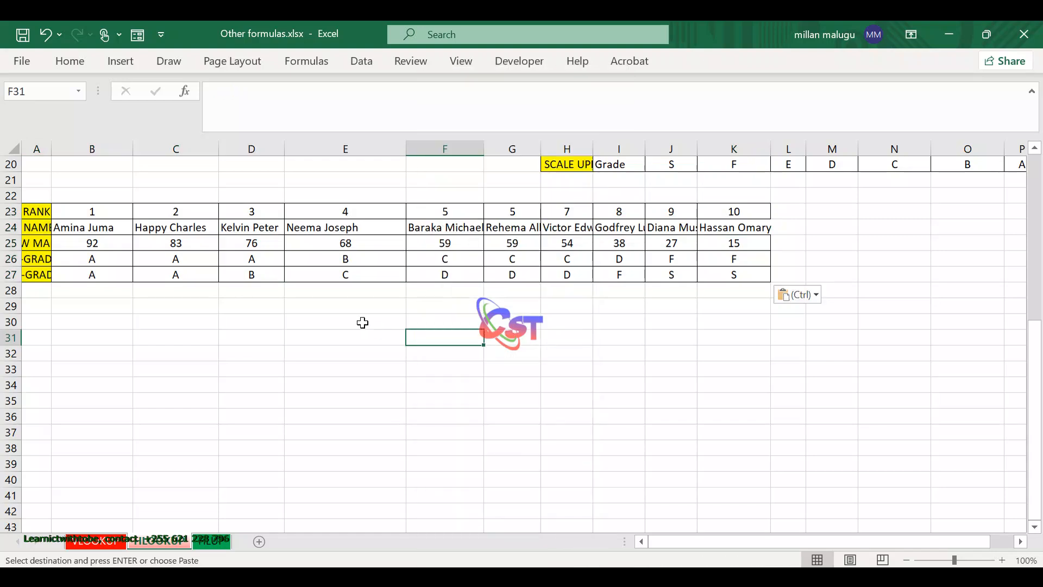
# Step: Enter the numbers 1, 2, 3 and 4 down cells C31 to C34 below the transposed student table
pyautogui.scroll(2, 363, 323)
pyautogui.scroll(-1, 360, 321)
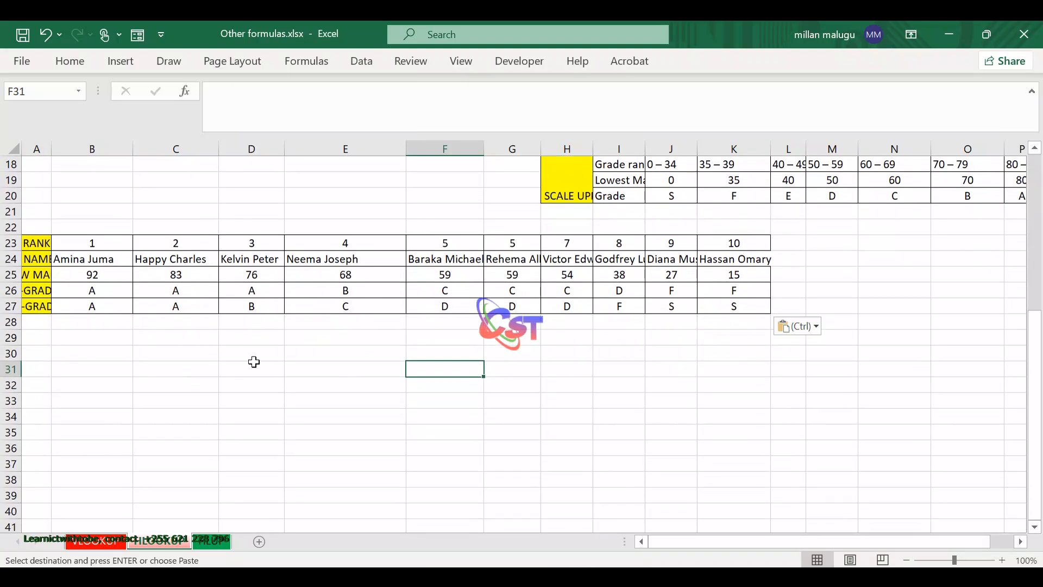
pyautogui.click(243, 368)
pyautogui.click(205, 374)
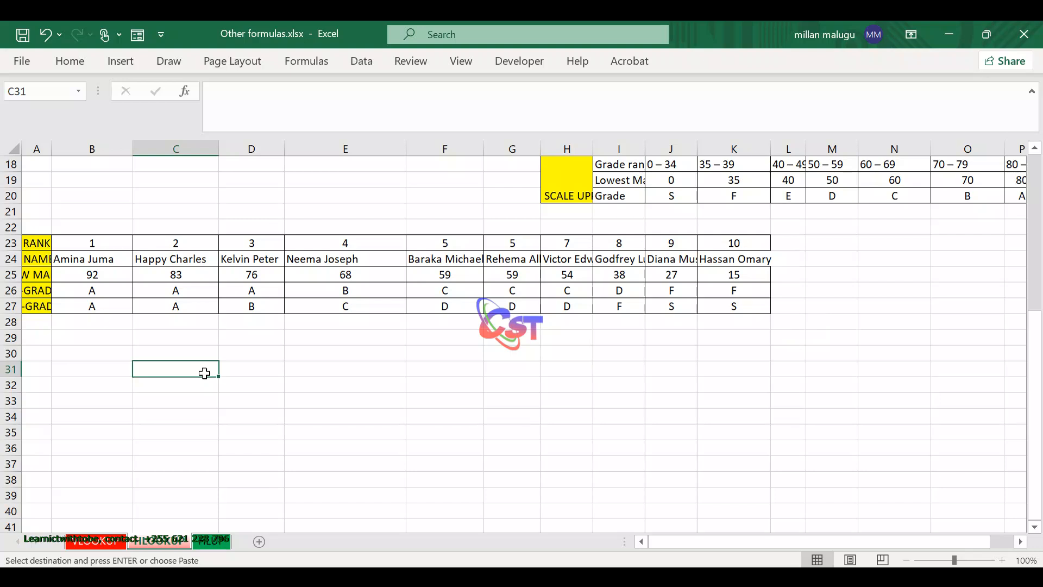
pyautogui.write('1')
pyautogui.press('Return')
pyautogui.write('2')
pyautogui.press('Return')
pyautogui.write('3')
pyautogui.press('Return')
pyautogui.write('4')
pyautogui.press('Return')
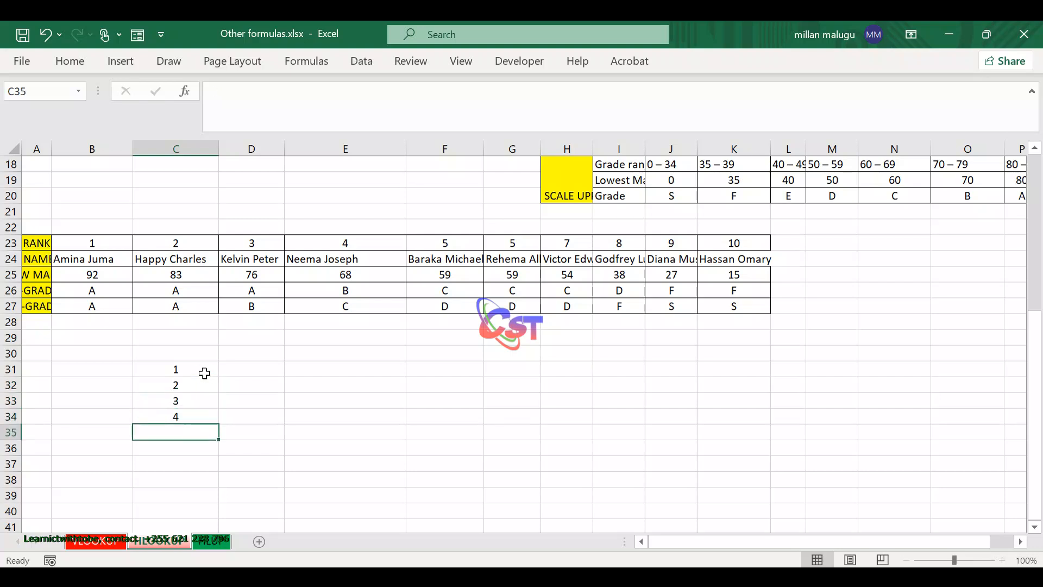
pyautogui.click(238, 370)
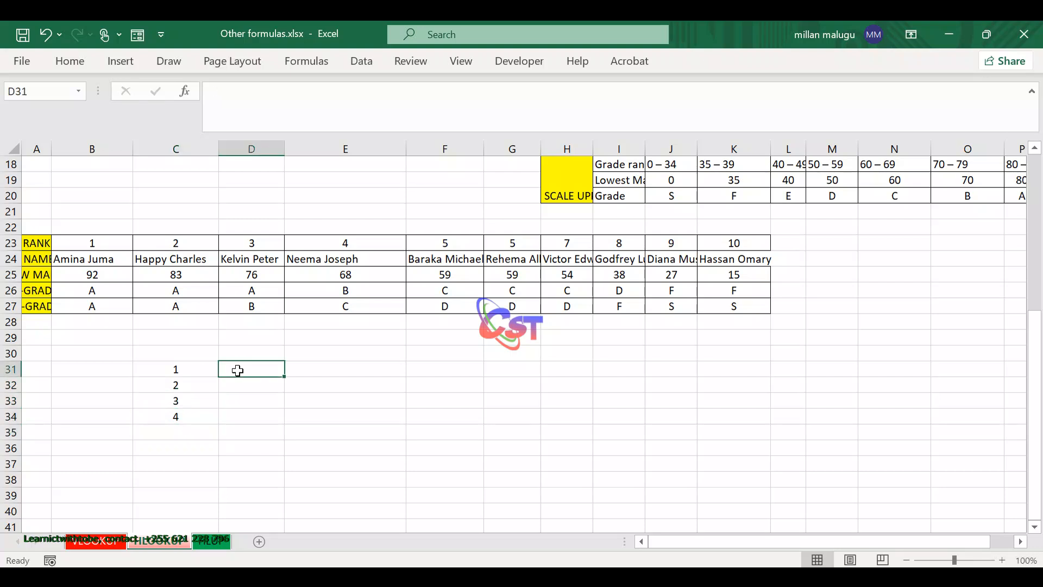
pyautogui.write('=')
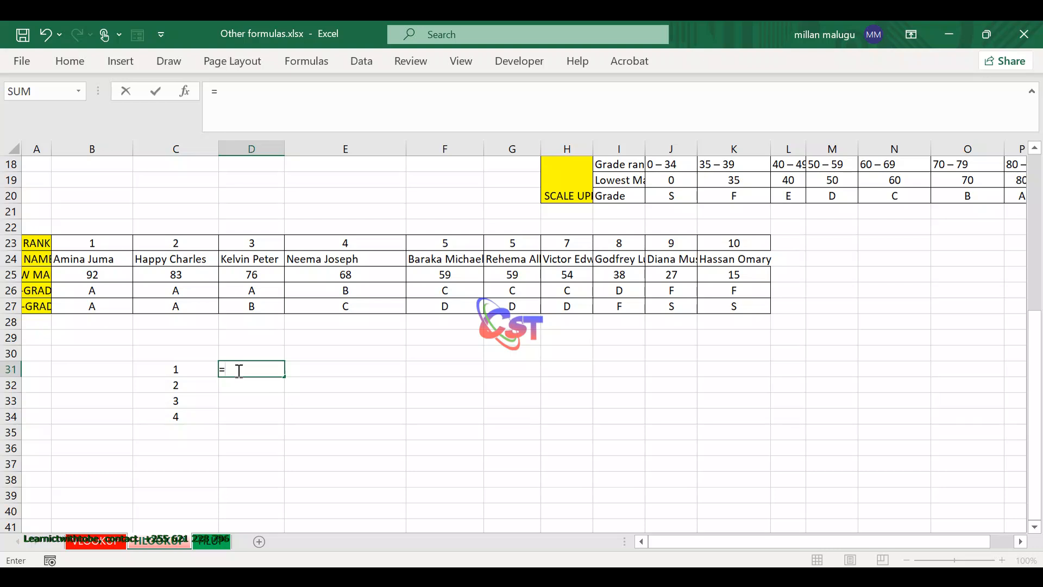
pyautogui.write('HL')
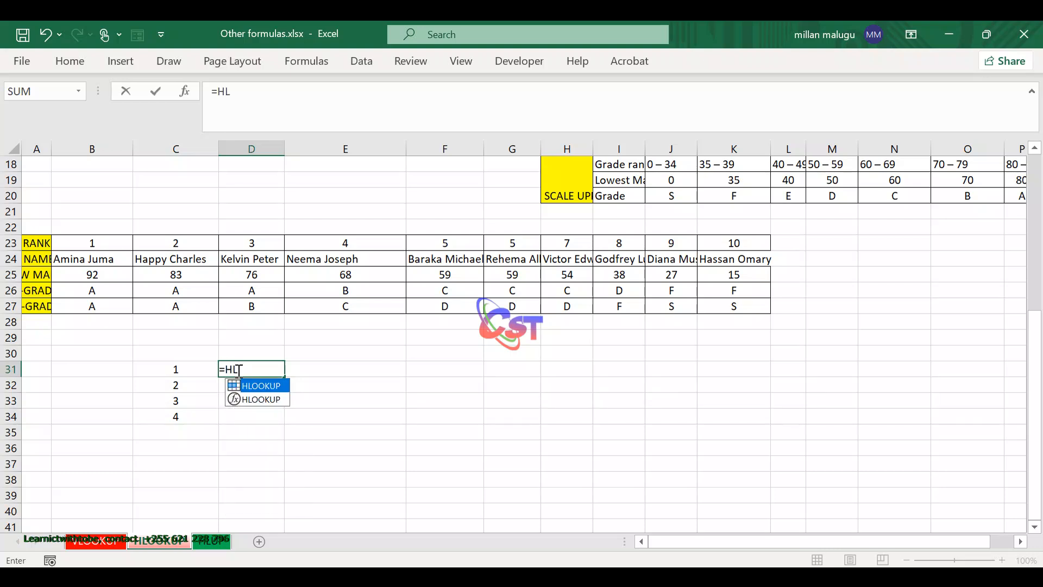
pyautogui.press('BackSpace')
pyautogui.press('BackSpace')
pyautogui.press('BackSpace')
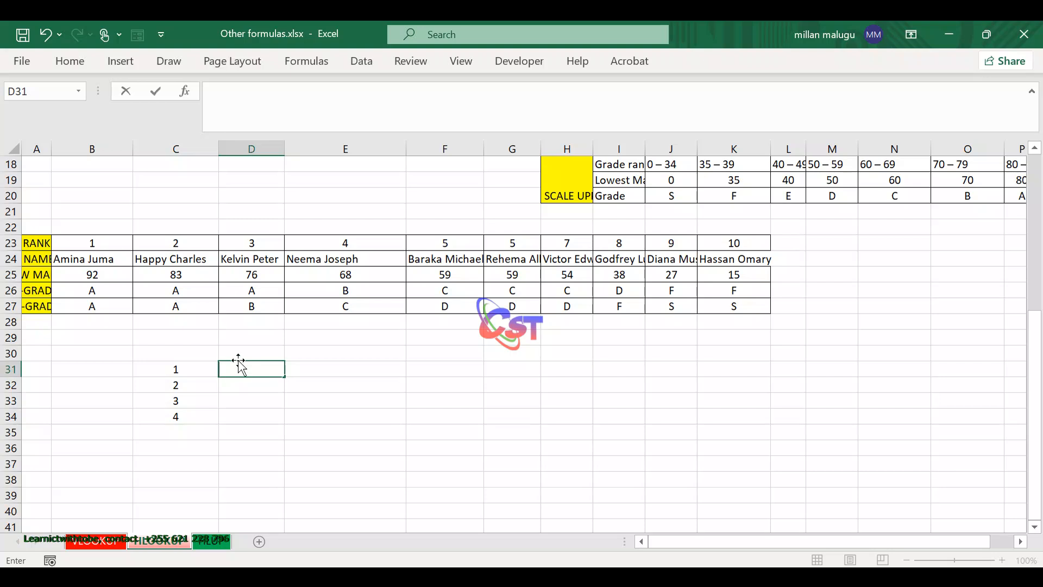
# Step: Enter the headings NAMES, SCORES and L.GRADE in cells D30, E30 and F30
pyautogui.click(240, 354)
pyautogui.write('NAMES')
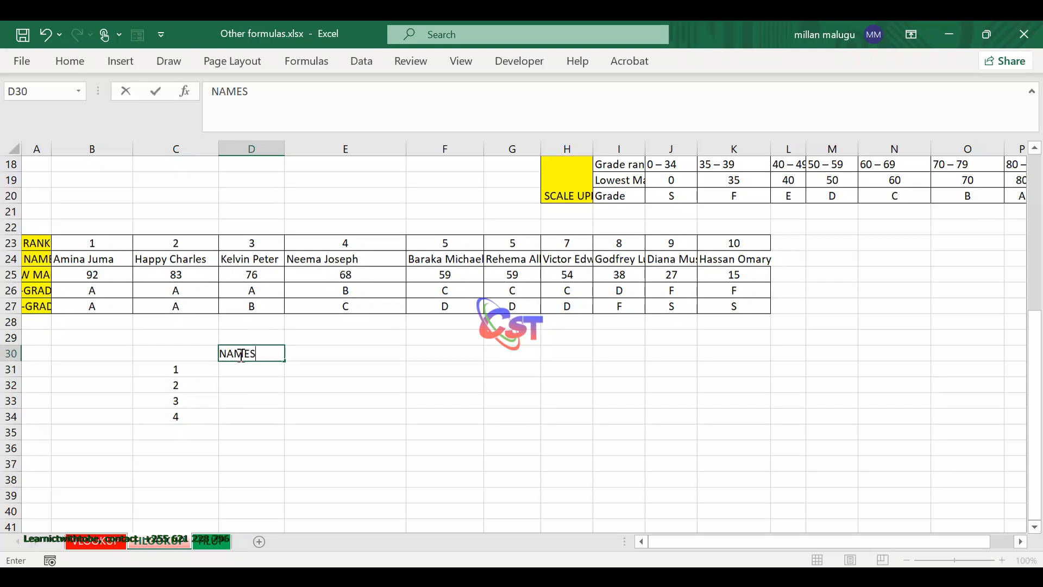
pyautogui.click(296, 353)
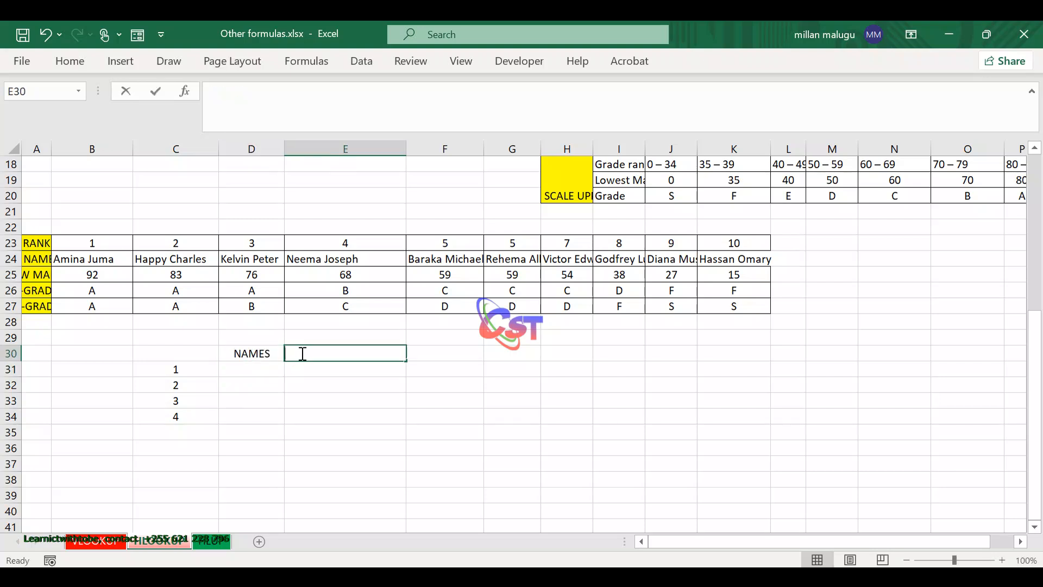
pyautogui.write('SCO')
pyautogui.press('BackSpace')
pyautogui.write('C')
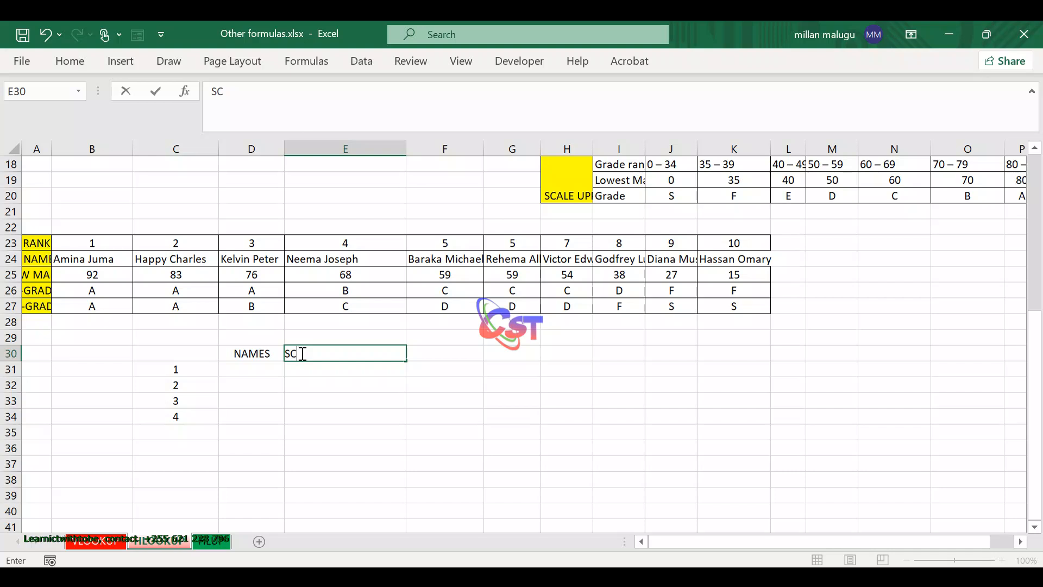
pyautogui.write('ORES')
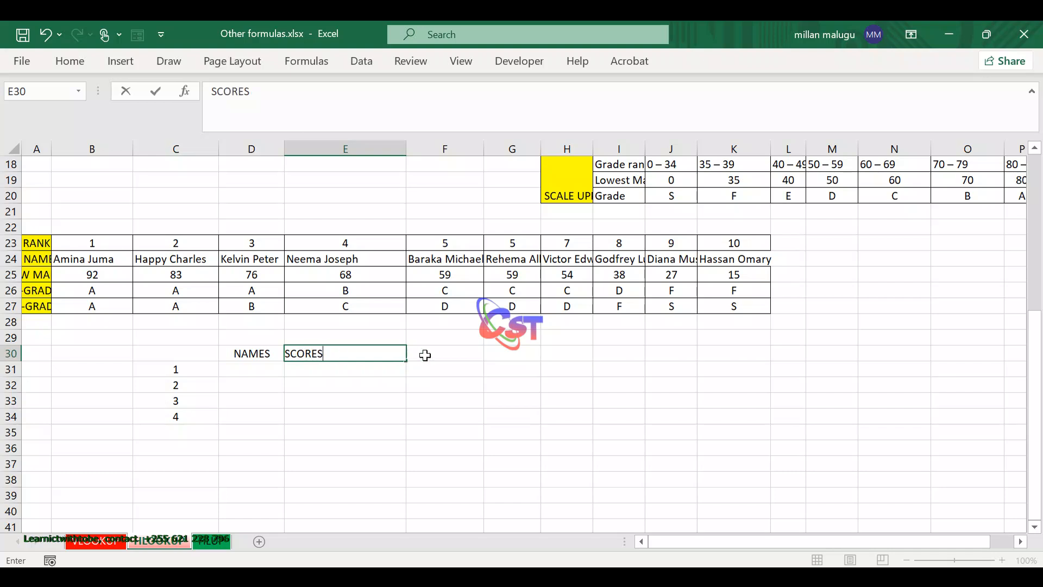
pyautogui.click(425, 355)
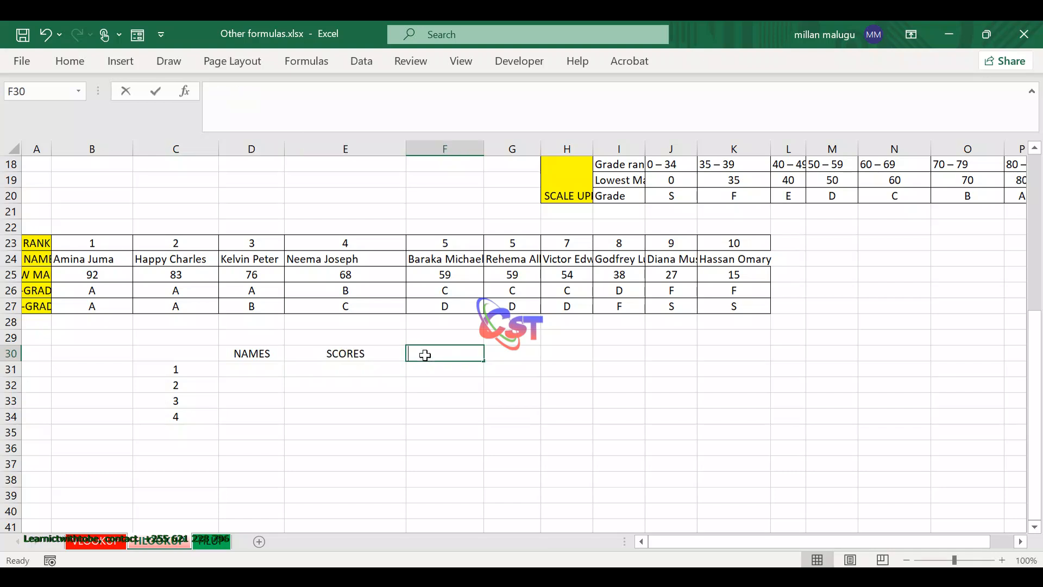
pyautogui.write('L.GRADE')
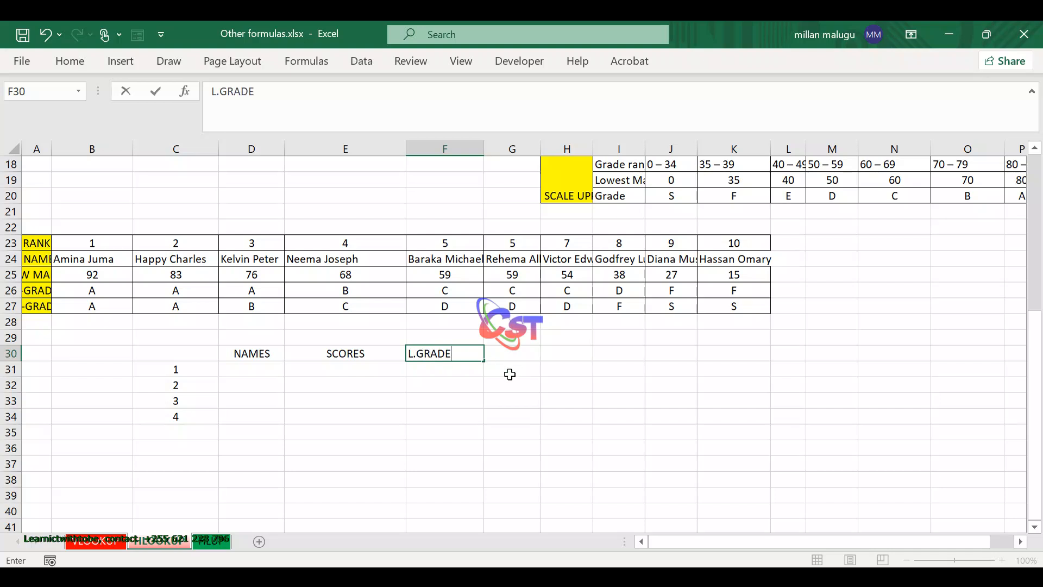
pyautogui.click(489, 381)
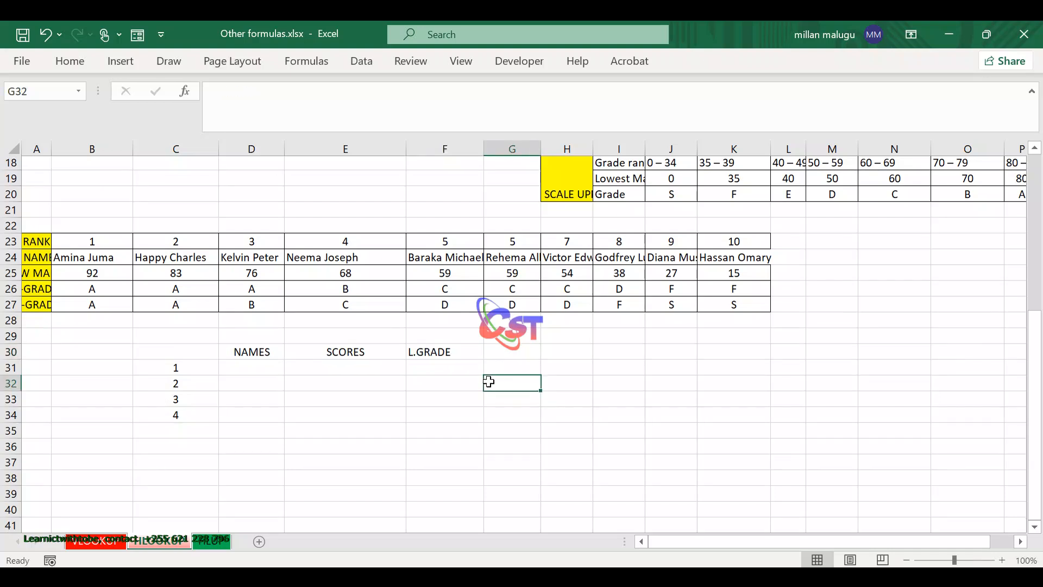
# Step: Write the formula =HLOOKUP(C31,B23:K27,{2,3,4},FALSE) in cell D31
pyautogui.click(239, 367)
pyautogui.write('=')
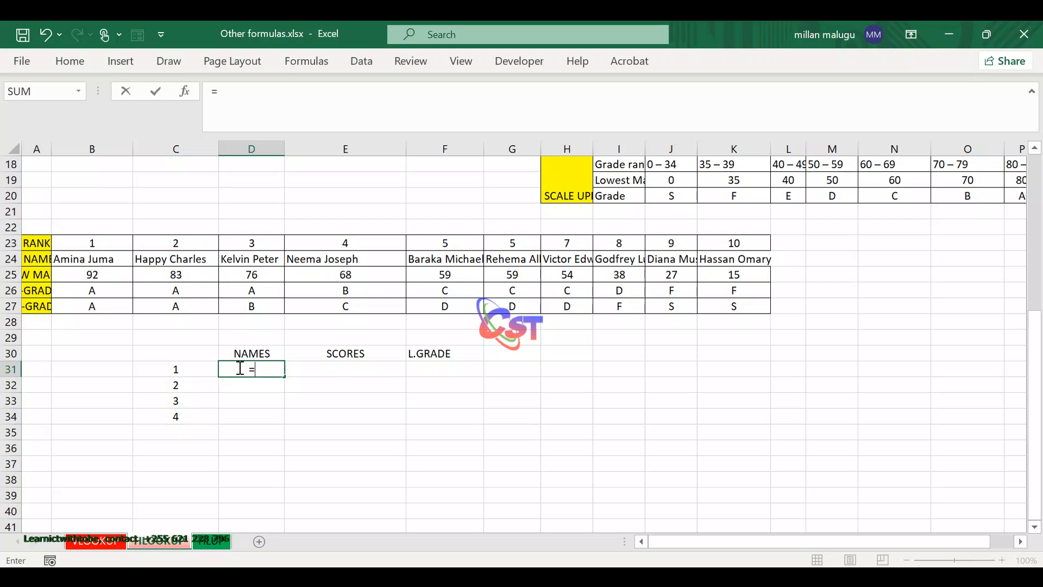
pyautogui.write('HLOOKU')
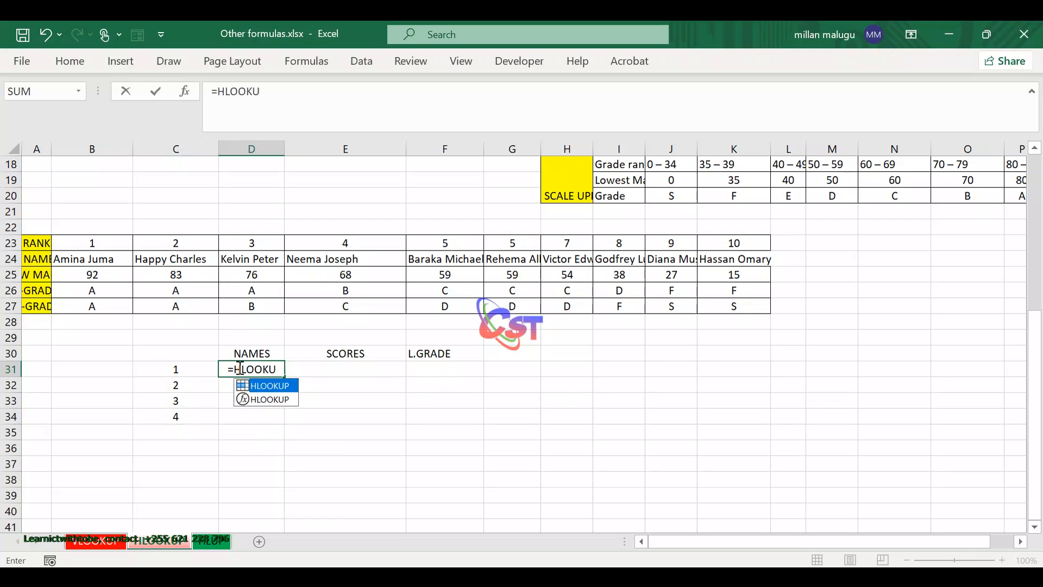
pyautogui.write('P(')
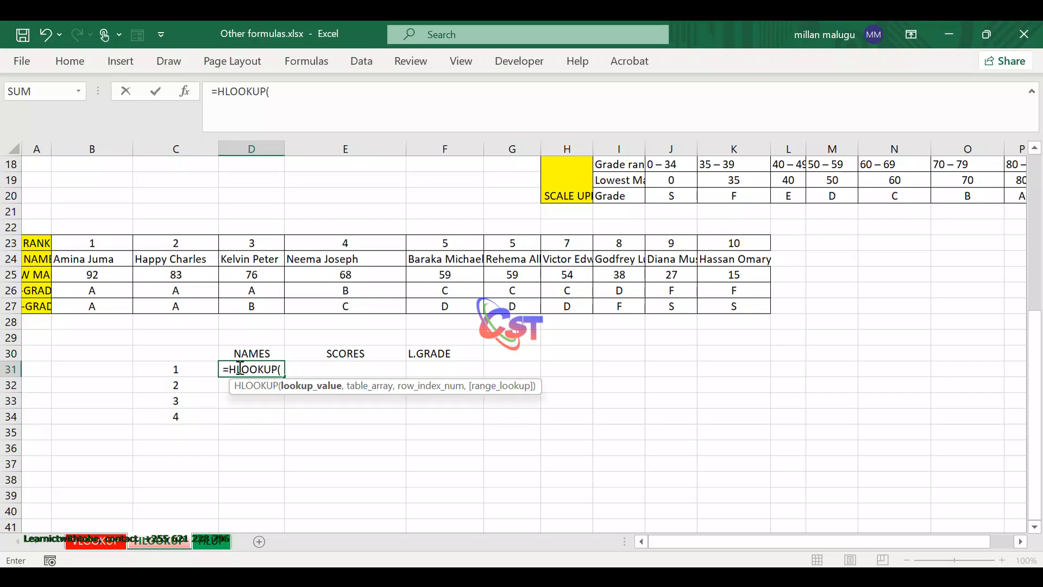
pyautogui.click(174, 368)
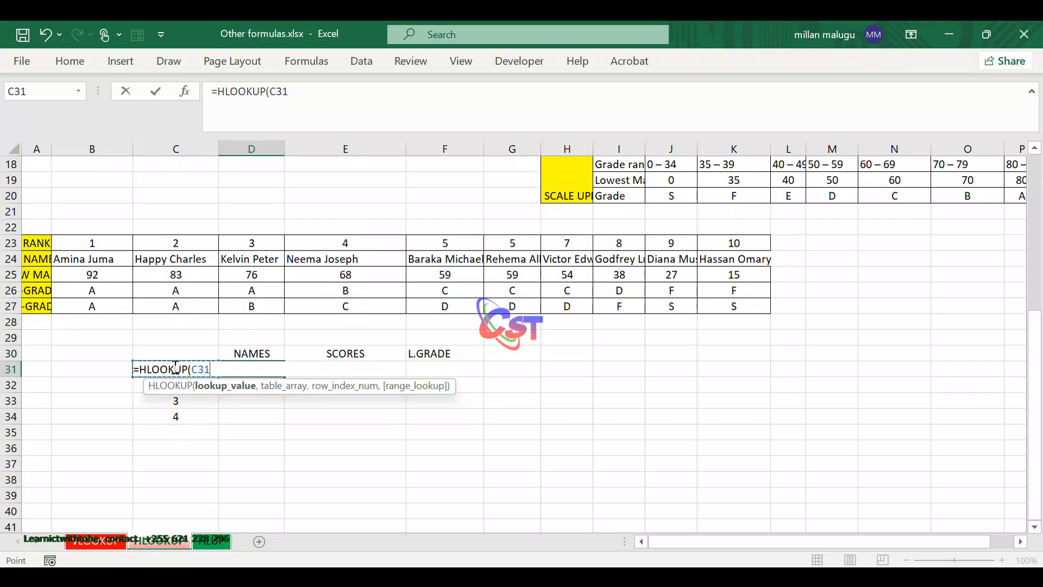
pyautogui.write(',')
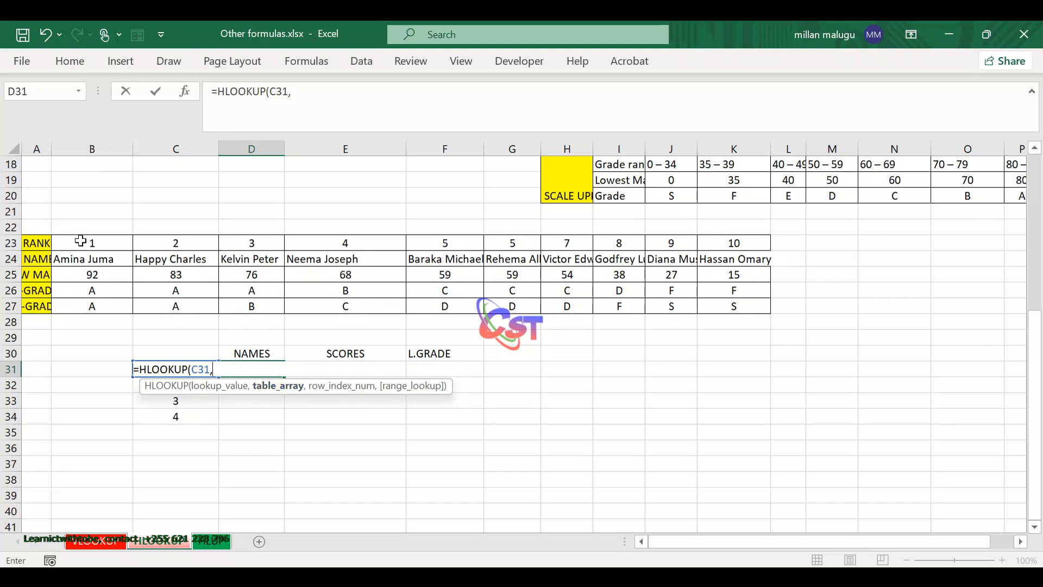
pyautogui.moveTo(80, 239); pyautogui.dragTo(726, 311)
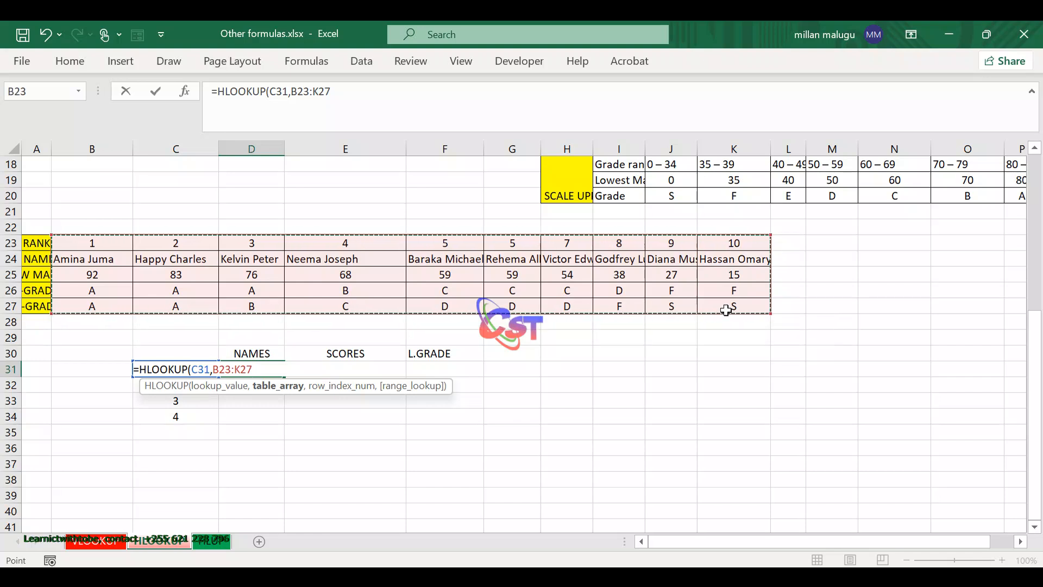
pyautogui.write(',{')
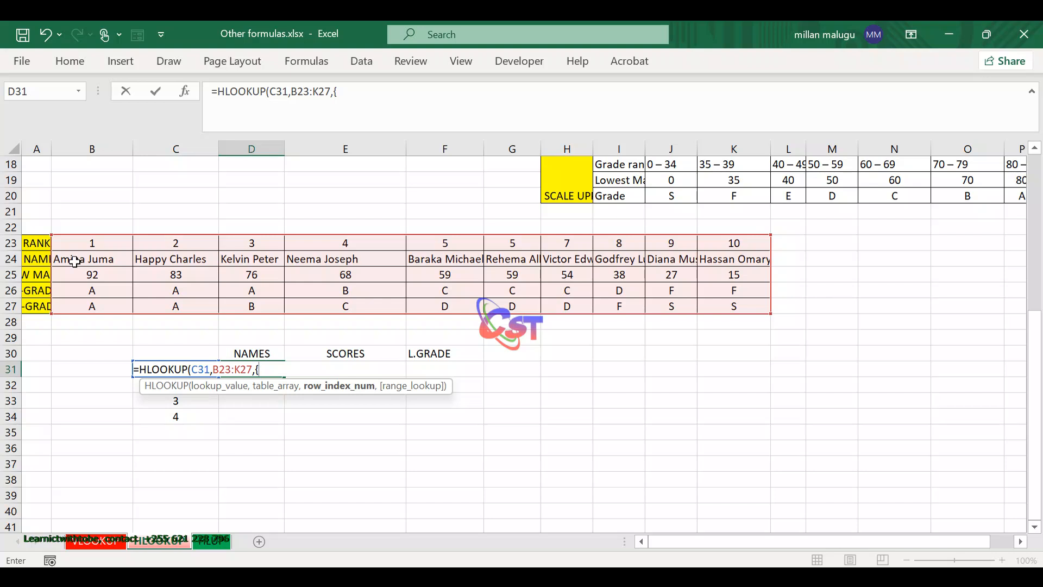
pyautogui.write('2')
pyautogui.write('3,4')
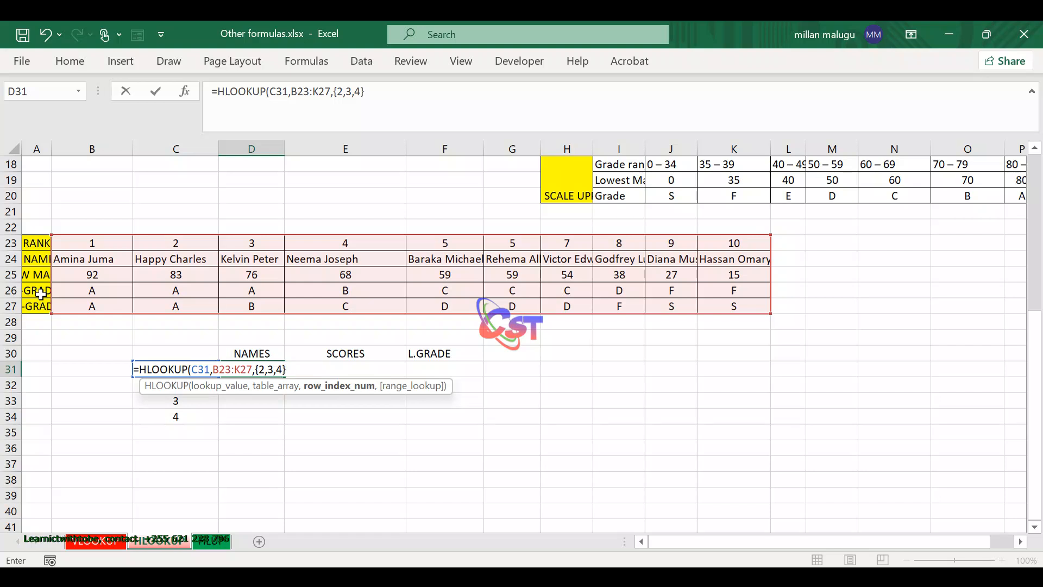
pyautogui.write(',')
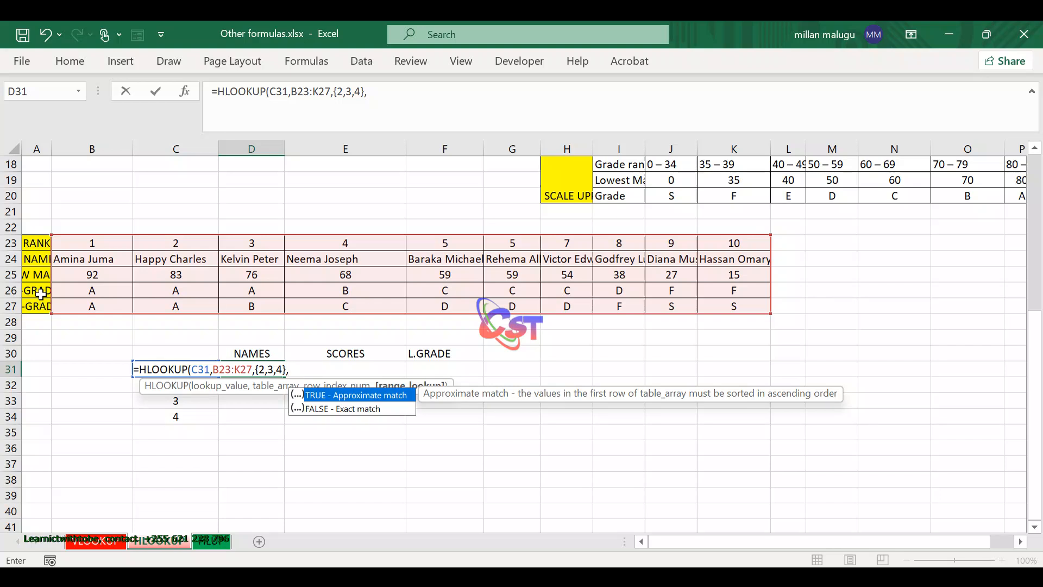
pyautogui.write('FALSE)')
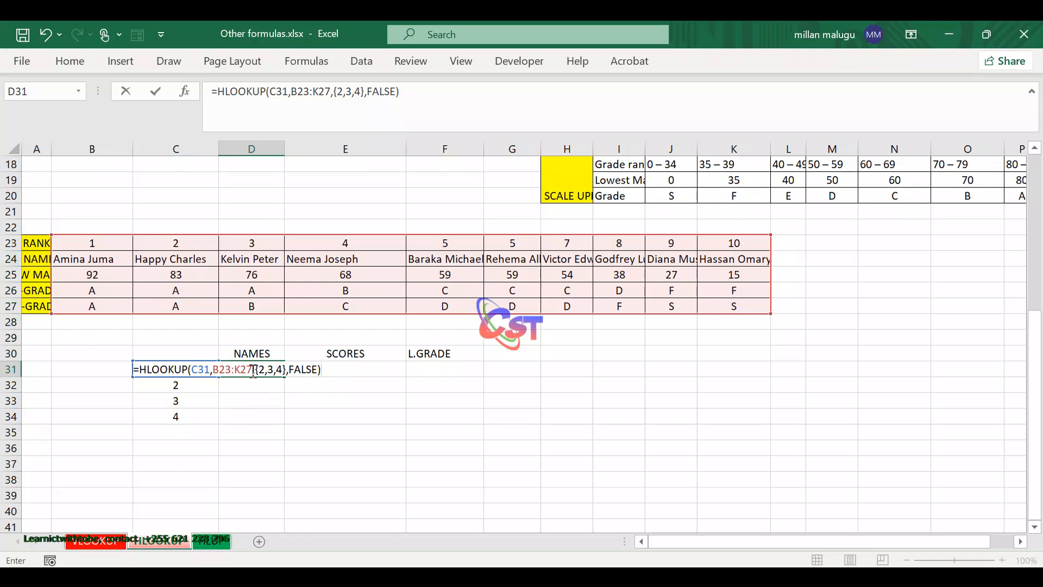
# Step: Make the table range absolute as $B$23:$K$27 in the D31 formula, and fill the formula down to D34
pyautogui.moveTo(253, 370); pyautogui.dragTo(213, 369)
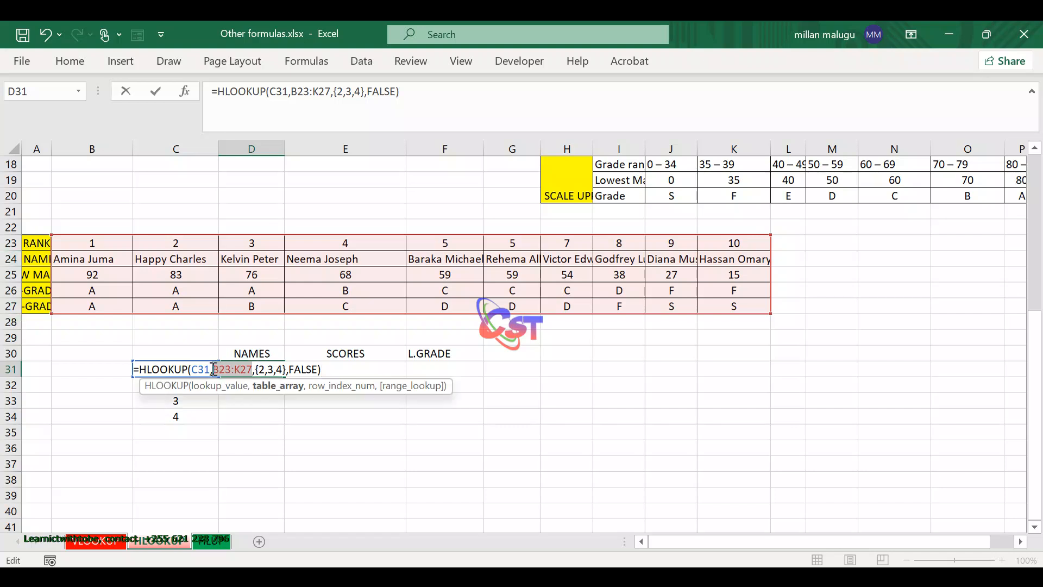
pyautogui.press('F4')
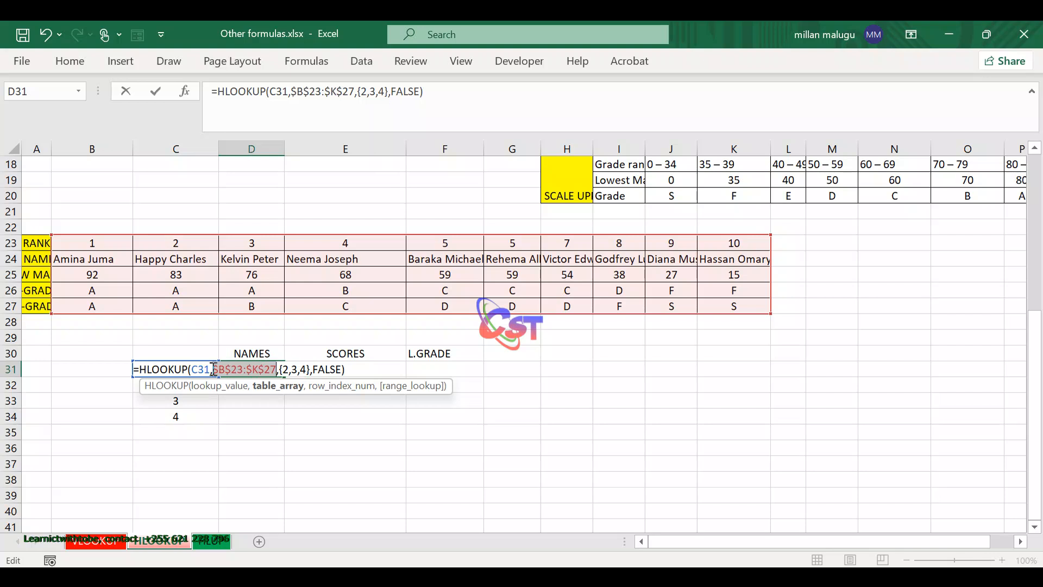
pyautogui.click(350, 369)
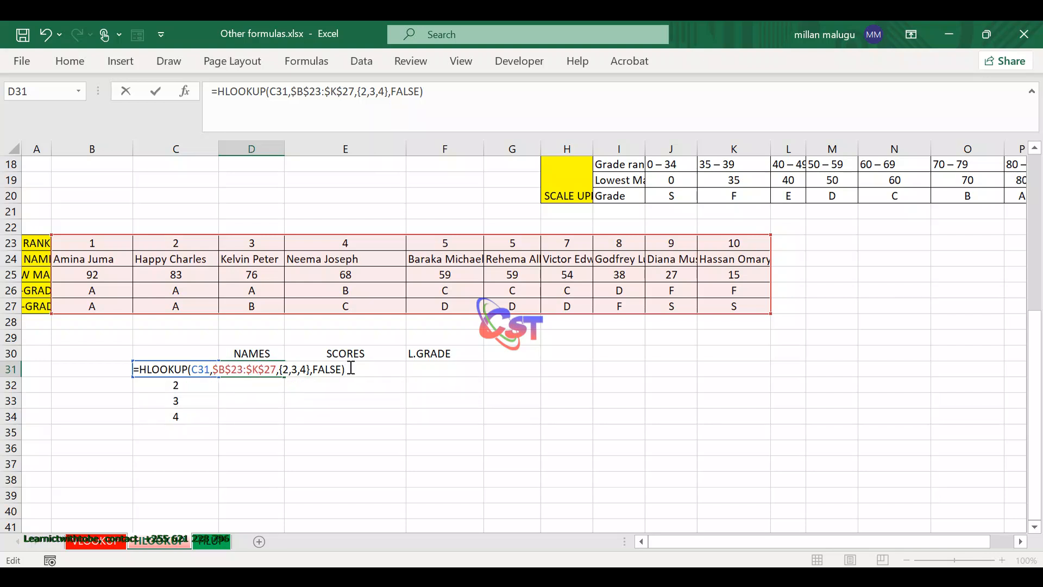
pyautogui.click(158, 91)
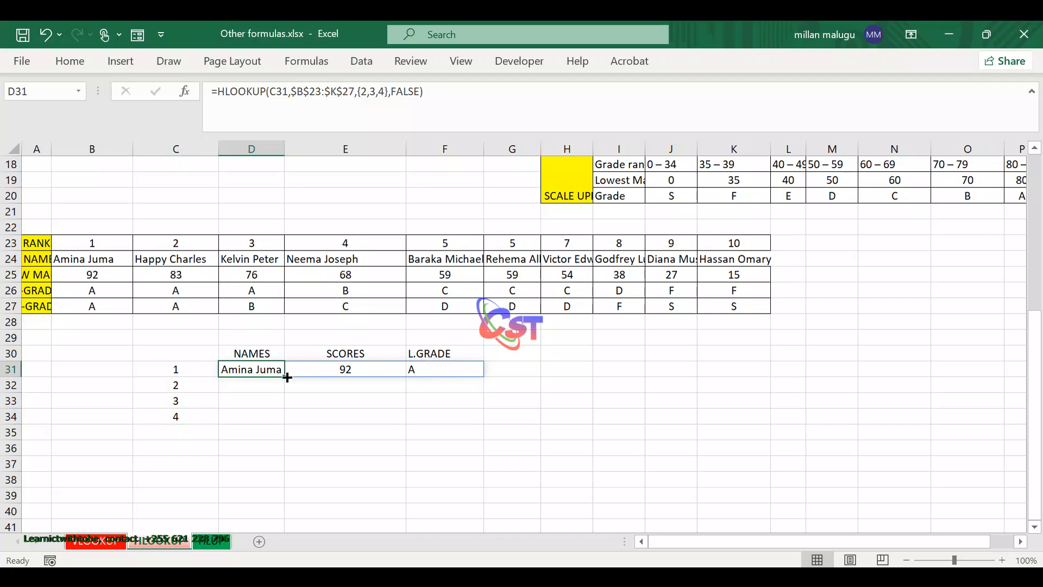
pyautogui.moveTo(282, 376); pyautogui.dragTo(280, 423)
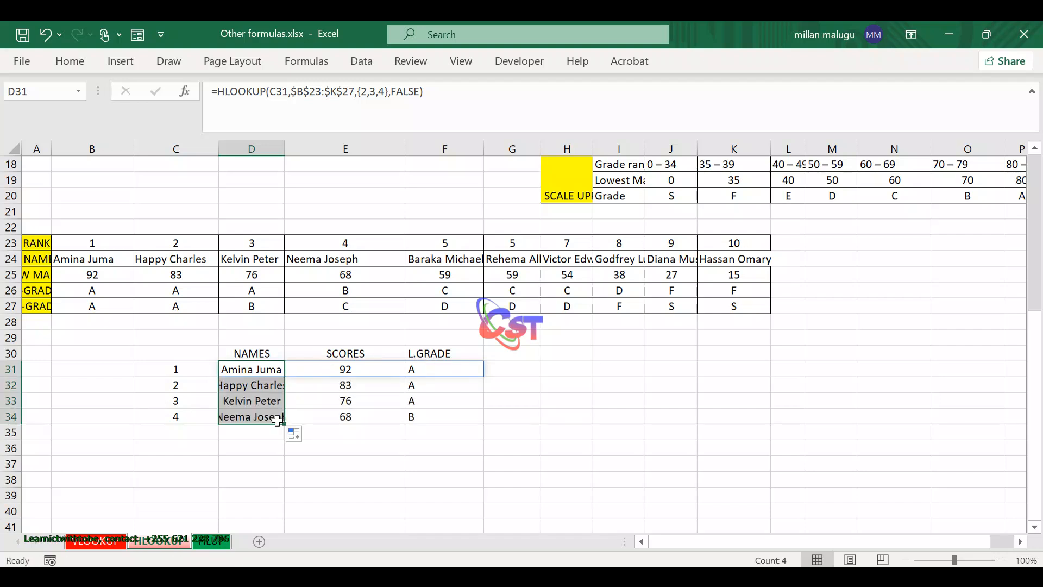
pyautogui.click(488, 447)
# Step: Apply All Borders to the lookup results table C30:F34
pyautogui.scroll(-1, 489, 447)
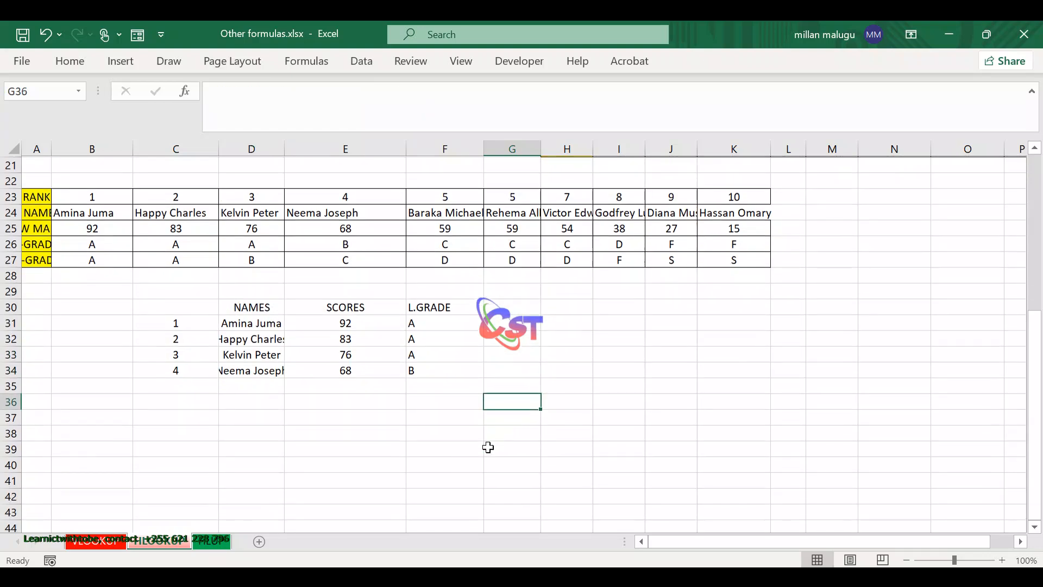
pyautogui.moveTo(187, 308); pyautogui.dragTo(421, 365)
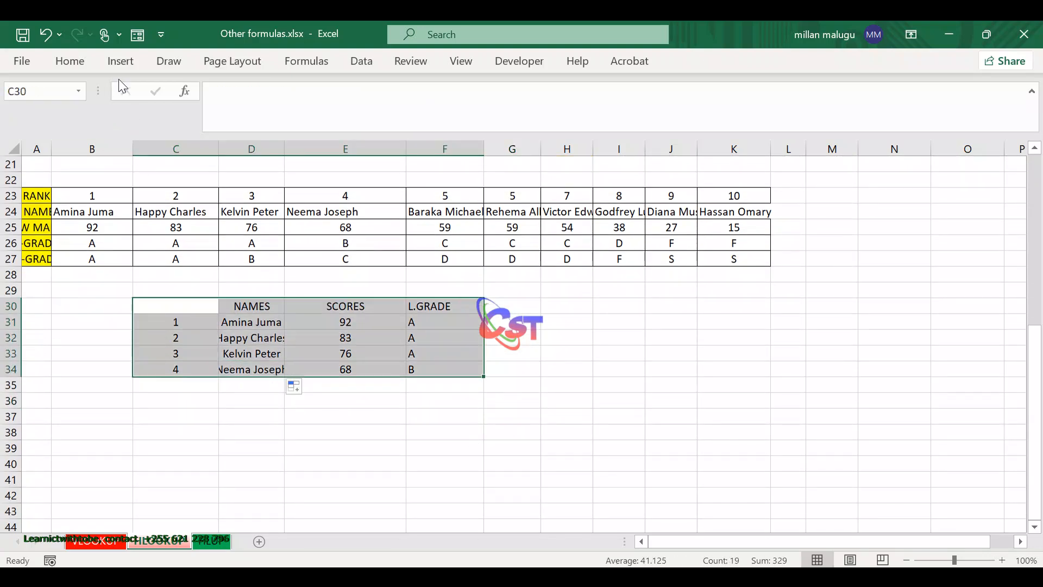
pyautogui.click(70, 61)
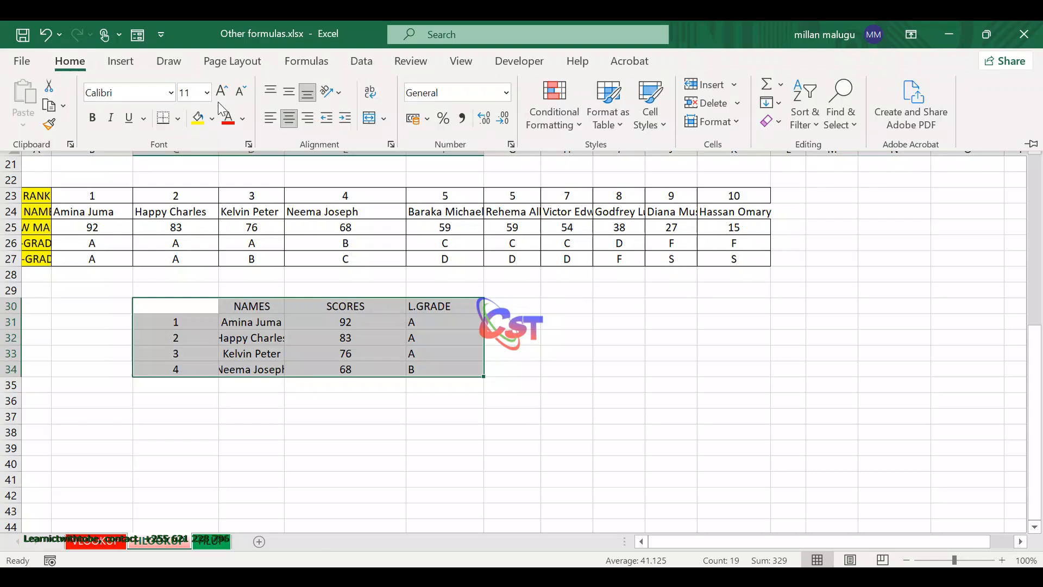
pyautogui.click(177, 119)
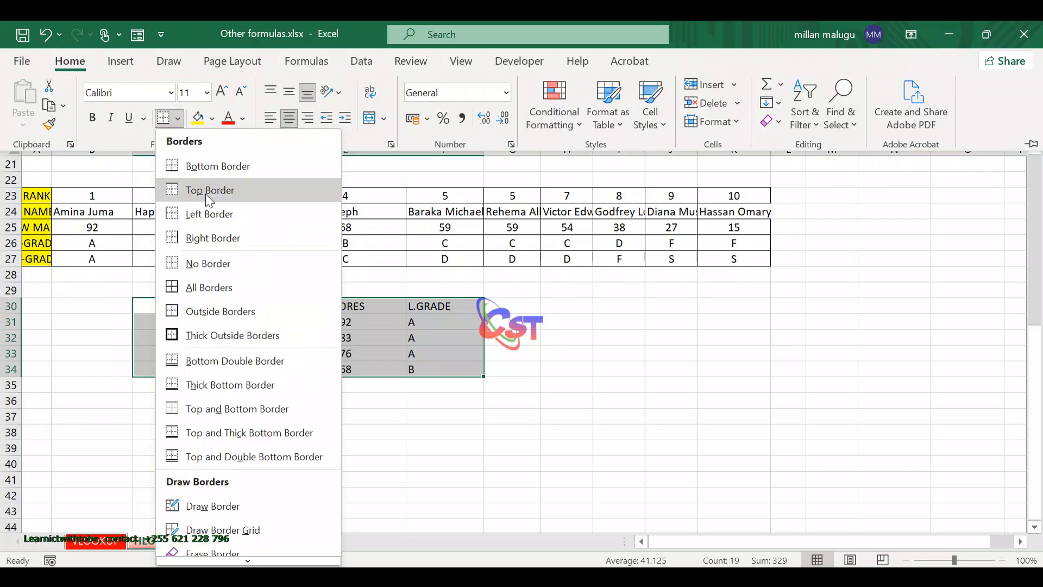
pyautogui.click(213, 287)
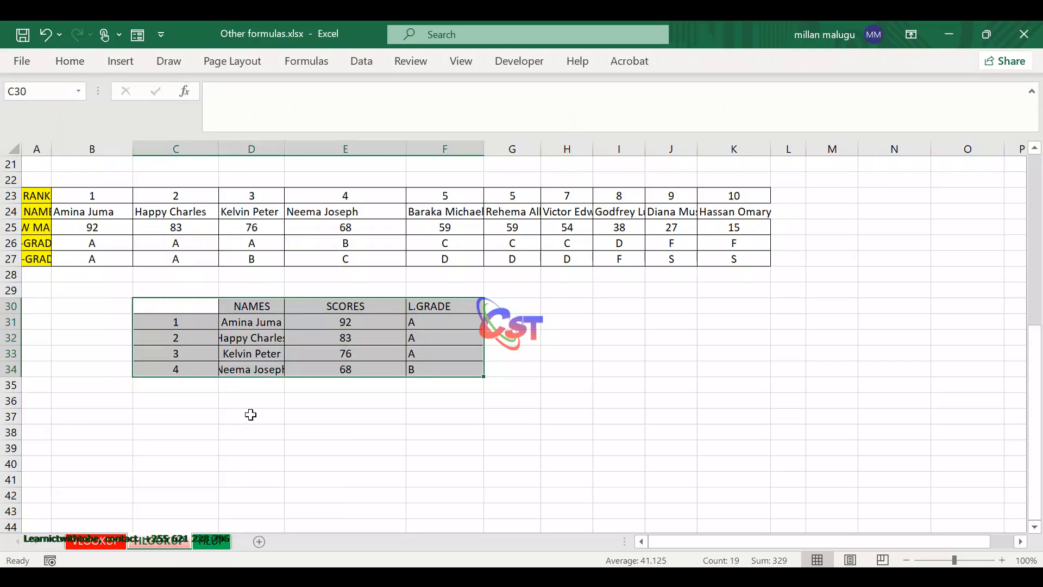
# Step: Enter the numbers 1, 2, 3 and 4 down cells C37 to C40 below the bordered results table
pyautogui.click(251, 416)
pyautogui.click(188, 419)
pyautogui.write('1')
pyautogui.press('Return')
pyautogui.write('2')
pyautogui.press('Return')
pyautogui.write('3')
pyautogui.press('Return')
pyautogui.write('4')
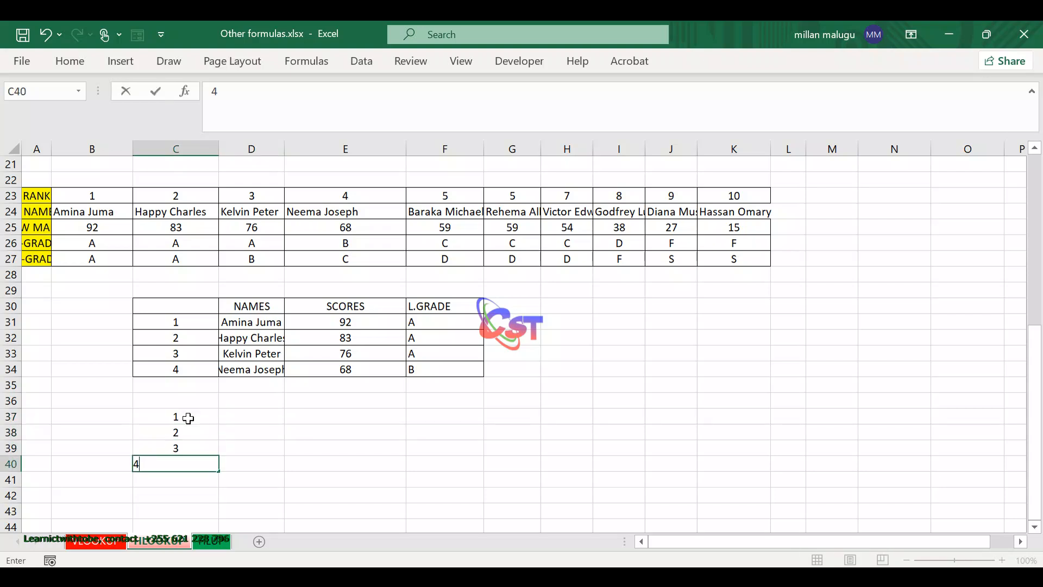
pyautogui.press('Return')
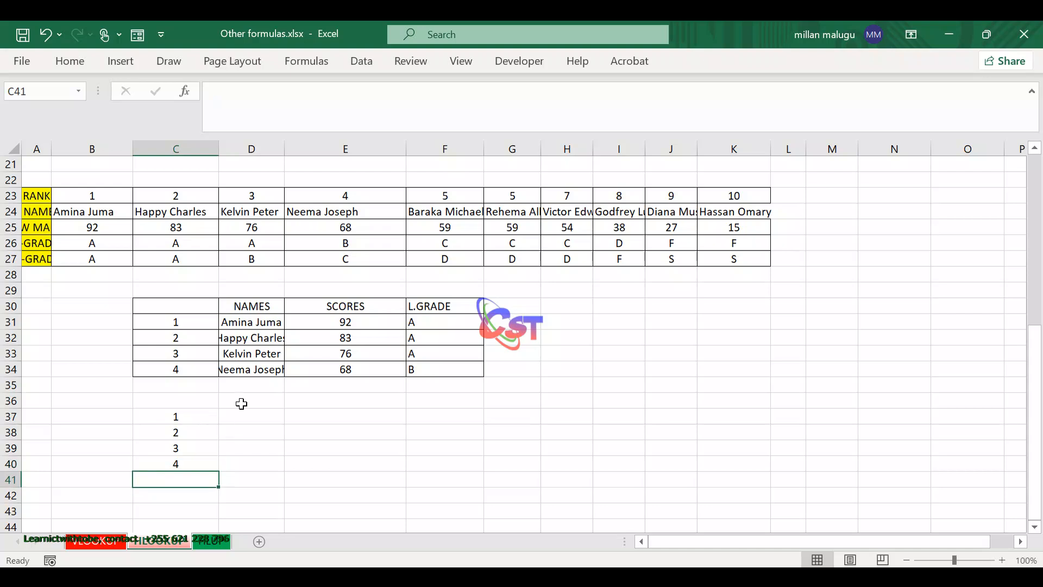
# Step: Enter the headers NAME, MARKS and U.GRADE in cells D36 to F36 above the second rank list
pyautogui.click(242, 403)
pyautogui.write('NAME')
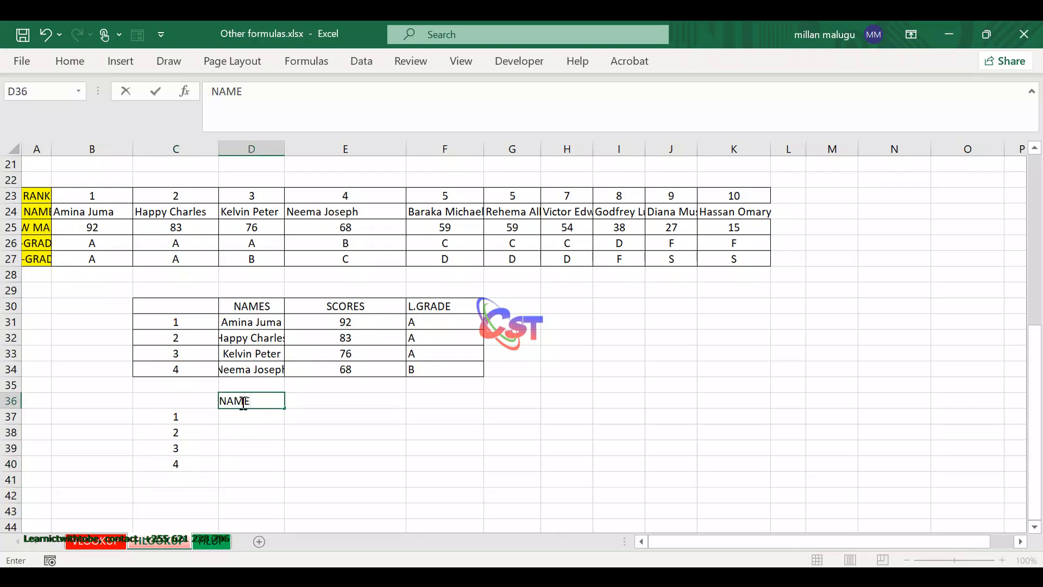
pyautogui.click(307, 402)
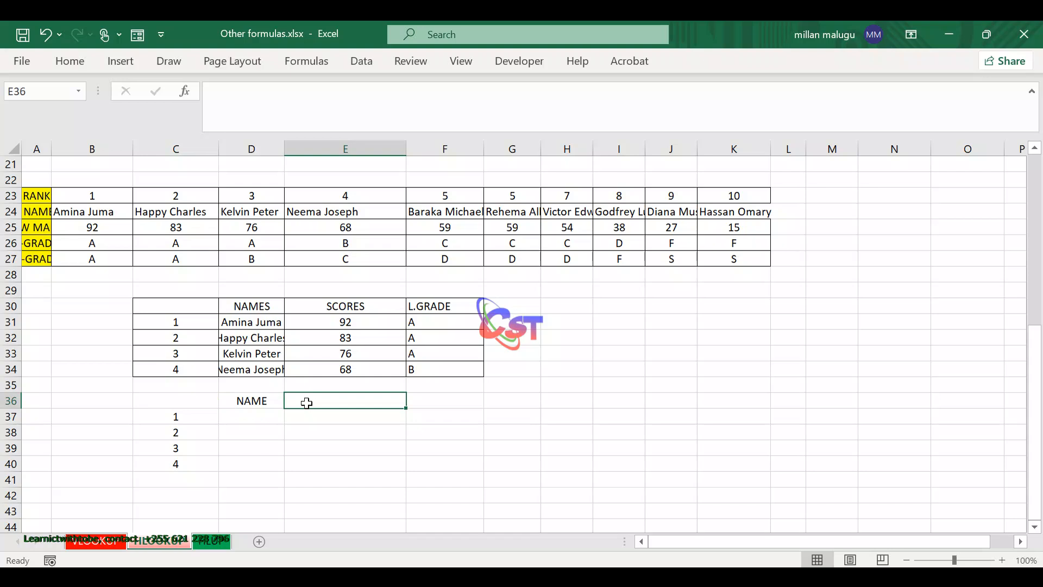
pyautogui.write('MARKS')
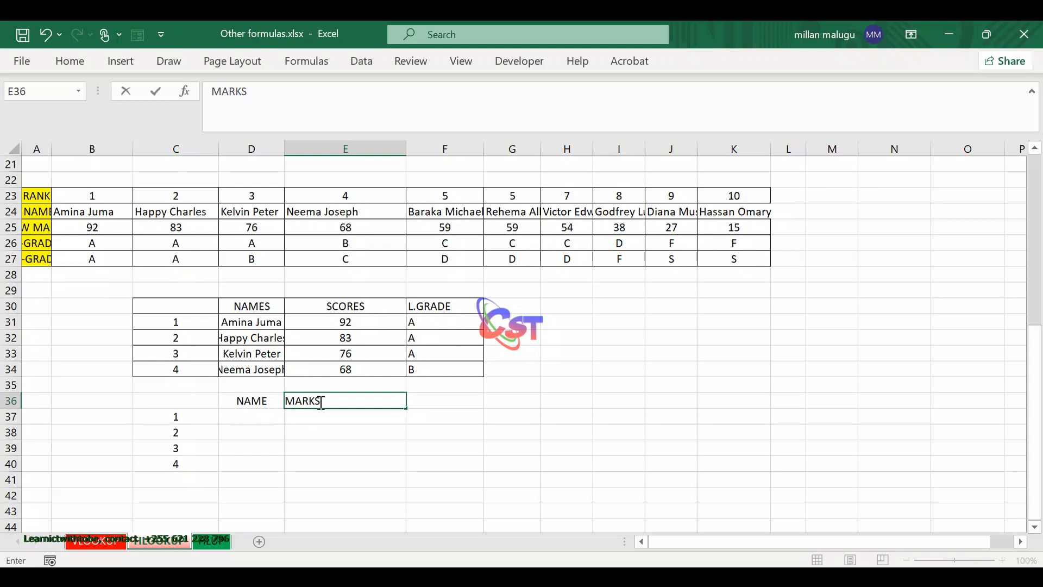
pyautogui.click(432, 402)
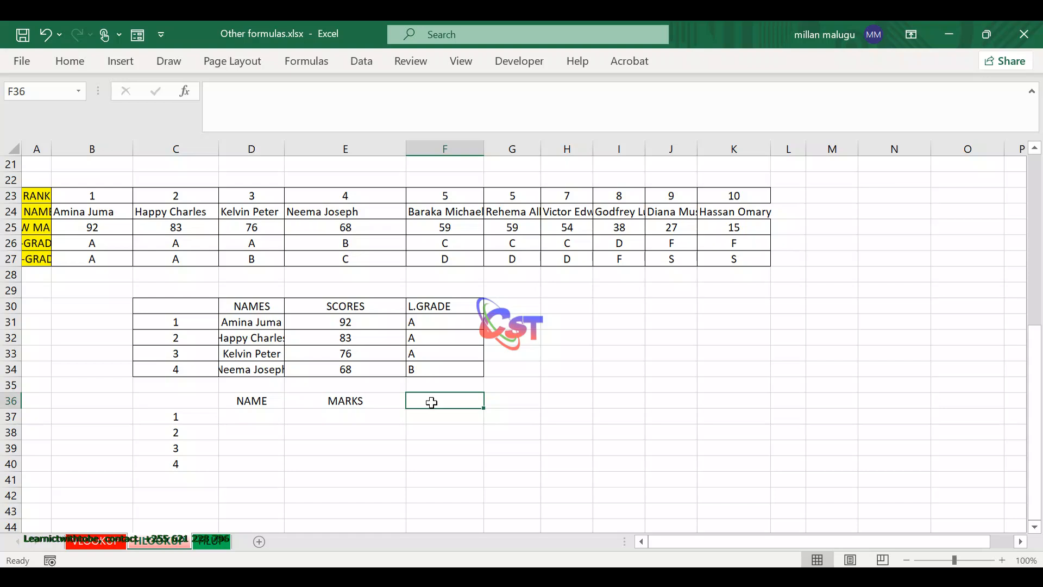
pyautogui.write('U')
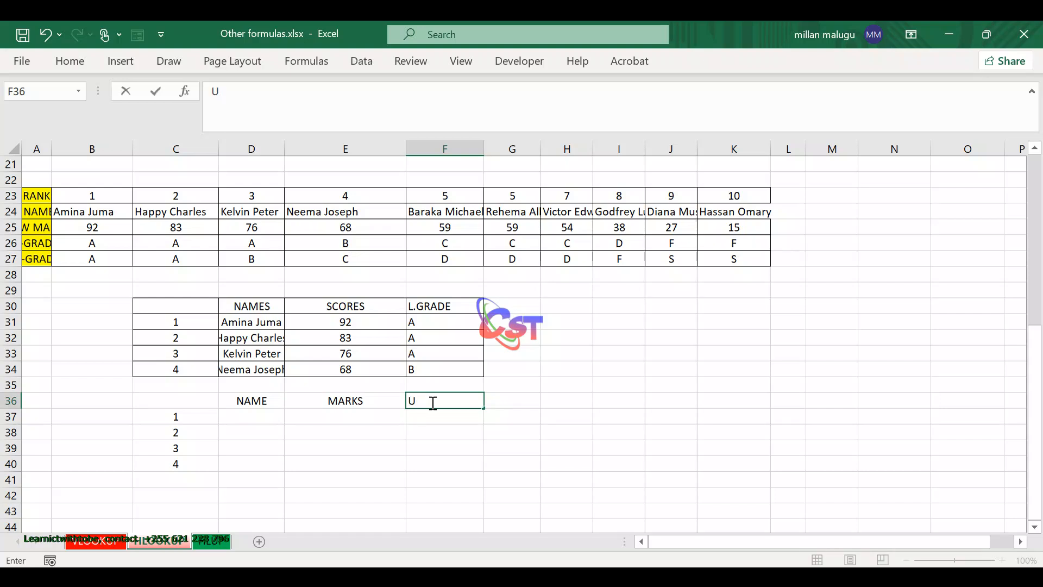
pyautogui.write('.GRADE')
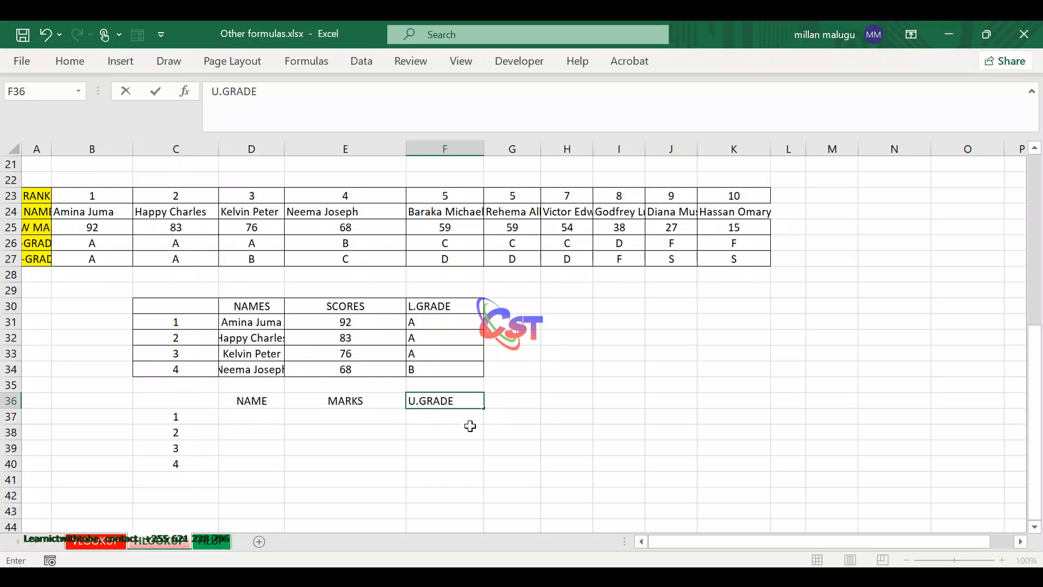
pyautogui.click(470, 428)
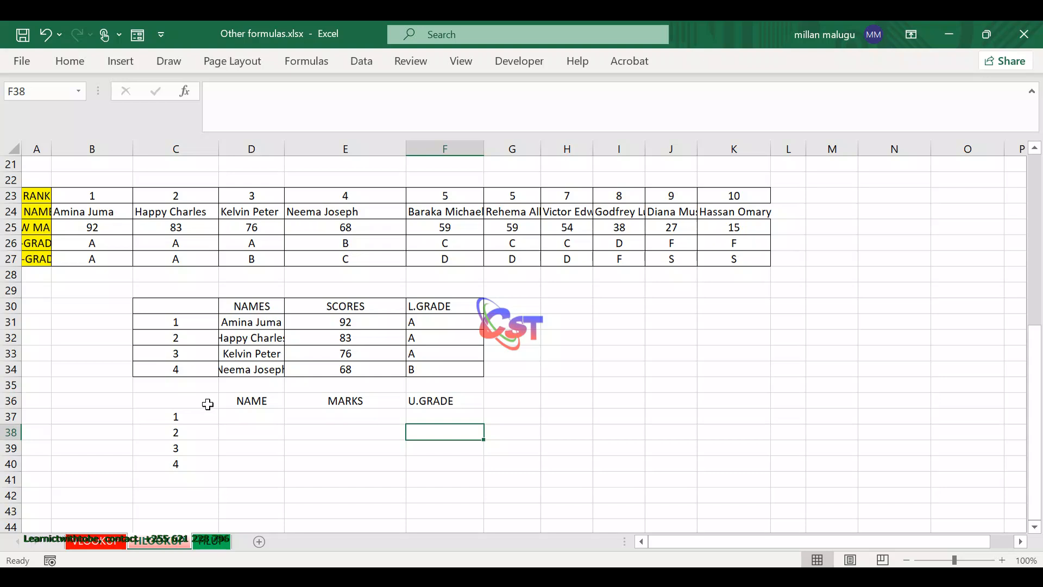
pyautogui.moveTo(180, 402); pyautogui.dragTo(432, 451)
pyautogui.click(148, 404)
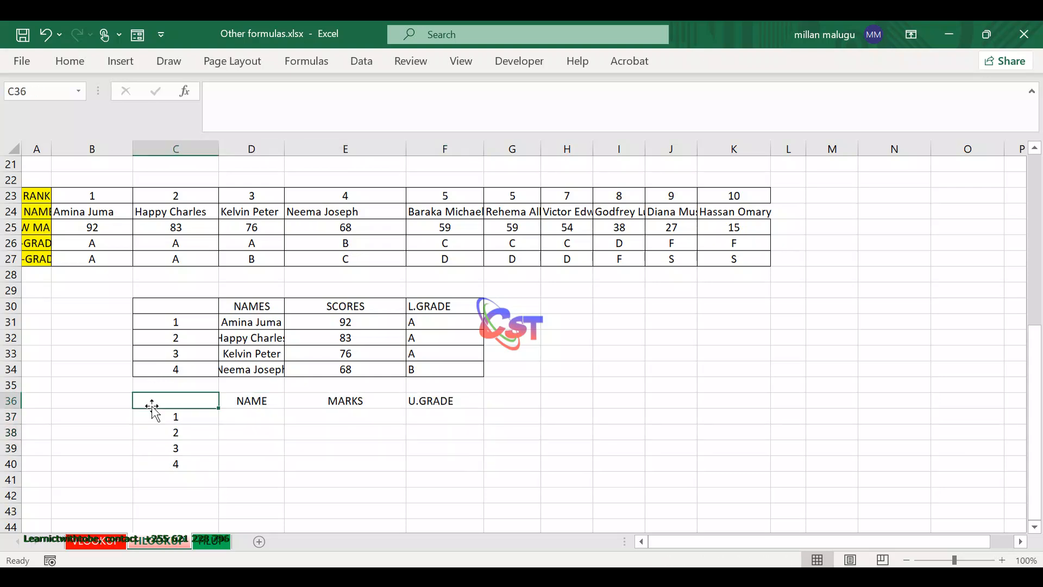
pyautogui.moveTo(148, 400); pyautogui.dragTo(448, 452)
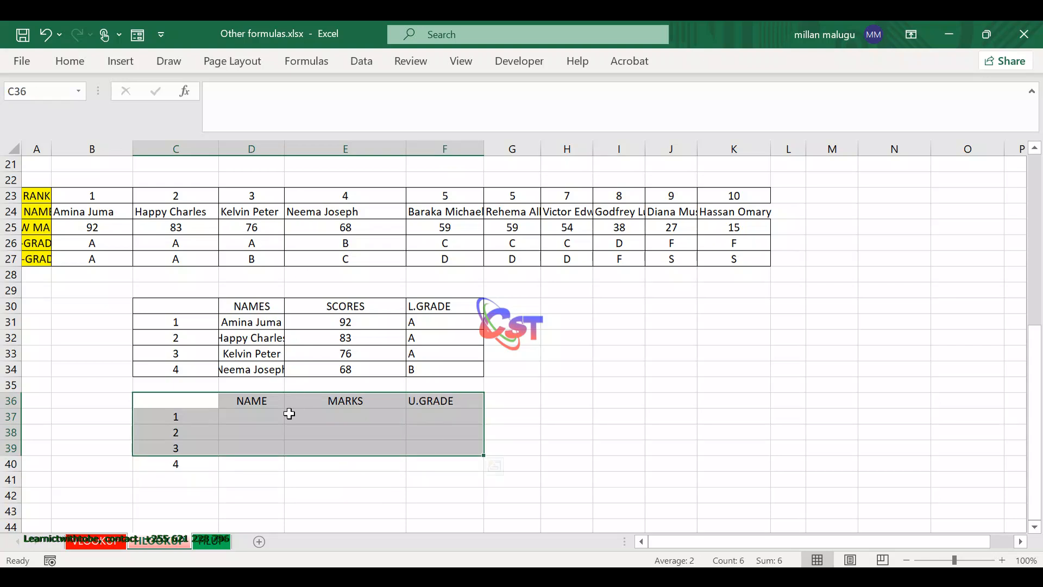
# Step: Write the formula =HLOOKUP(C37,B23:K27,{2,3,5},FALSE) in cell D37
pyautogui.click(250, 417)
pyautogui.write('=')
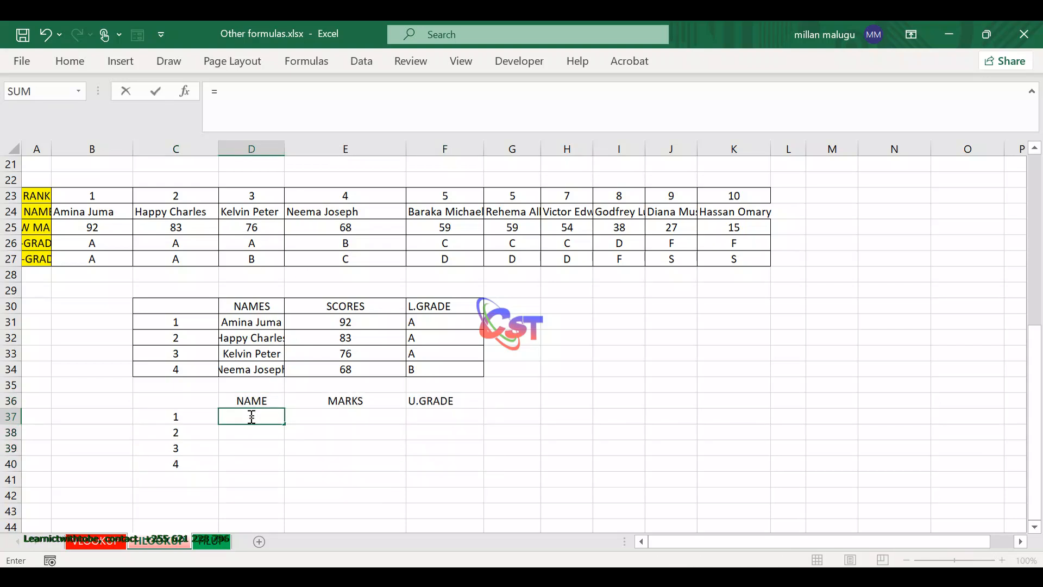
pyautogui.write('HLOO')
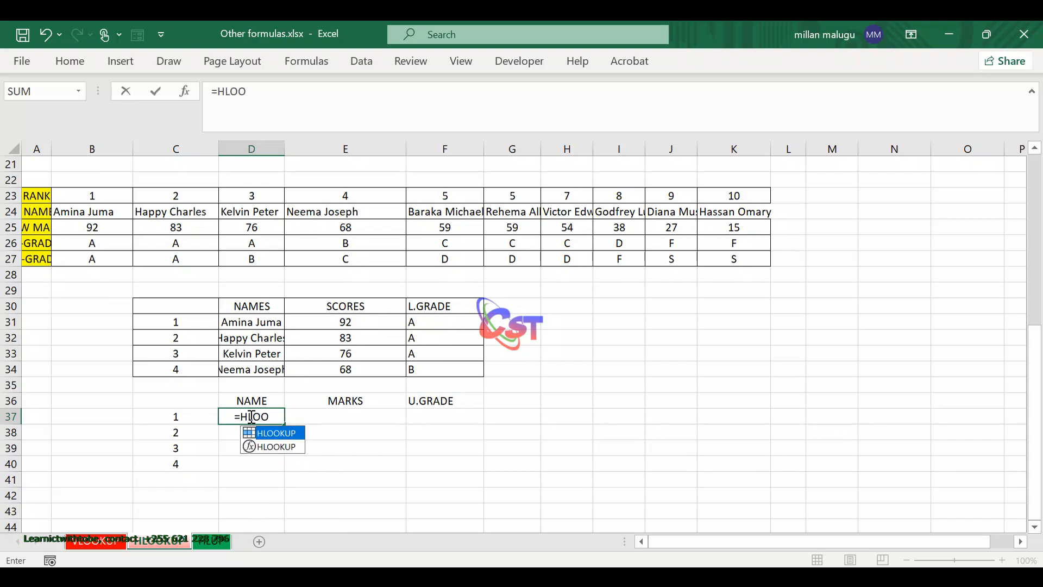
pyautogui.write('KU')
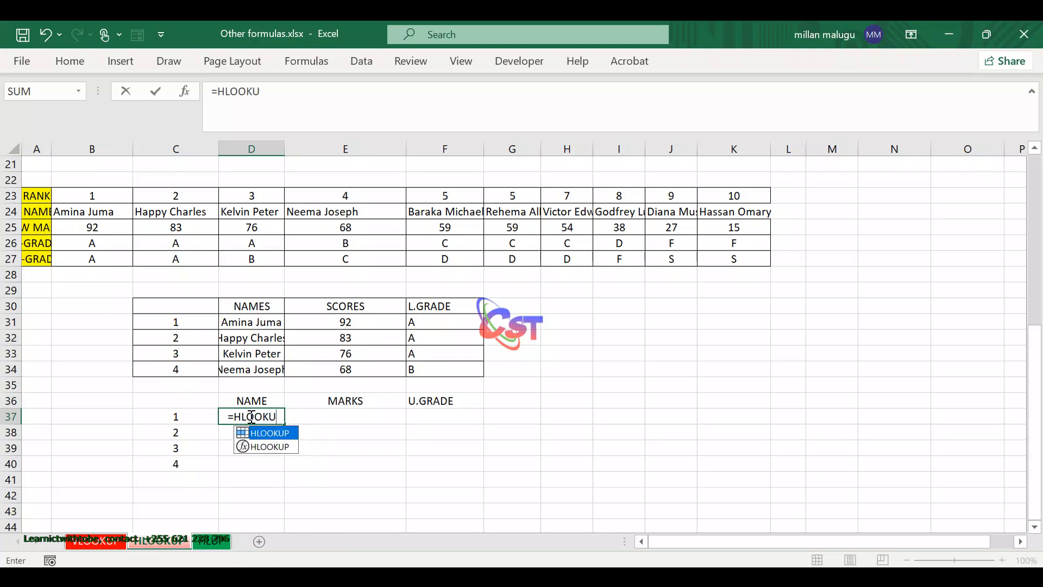
pyautogui.write('P(')
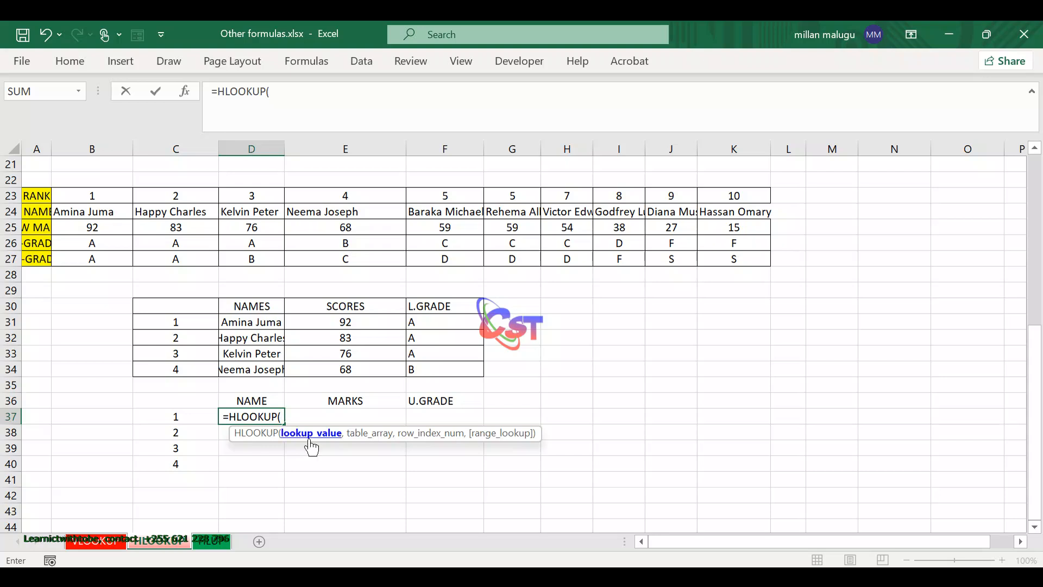
pyautogui.click(190, 417)
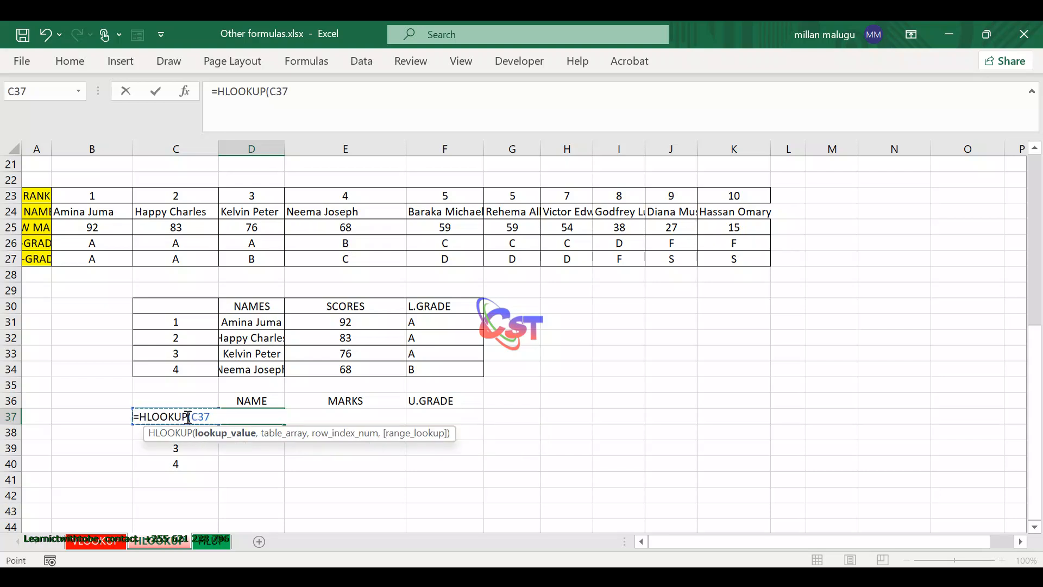
pyautogui.write(',')
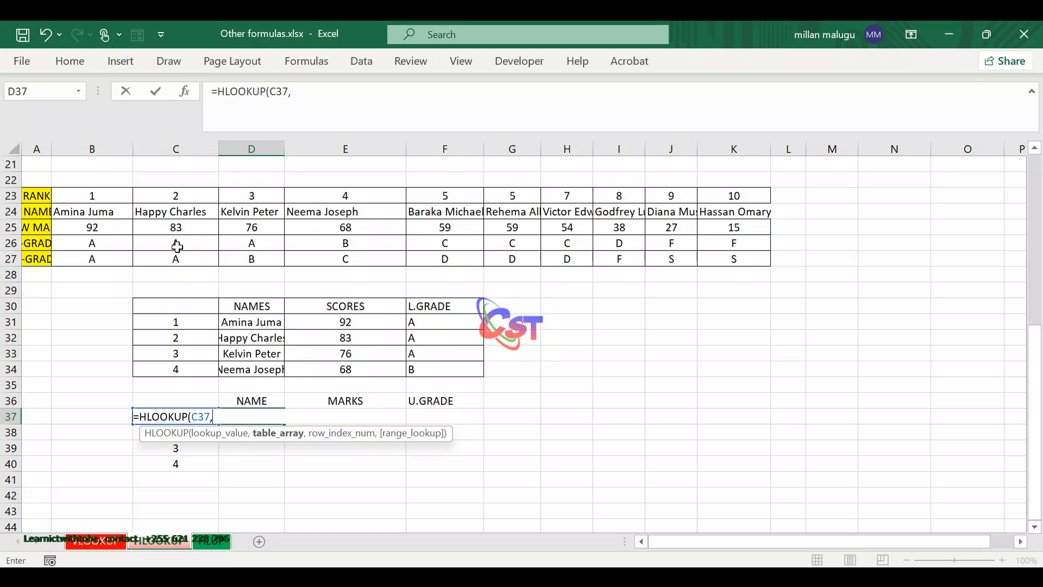
pyautogui.moveTo(79, 196); pyautogui.dragTo(728, 260)
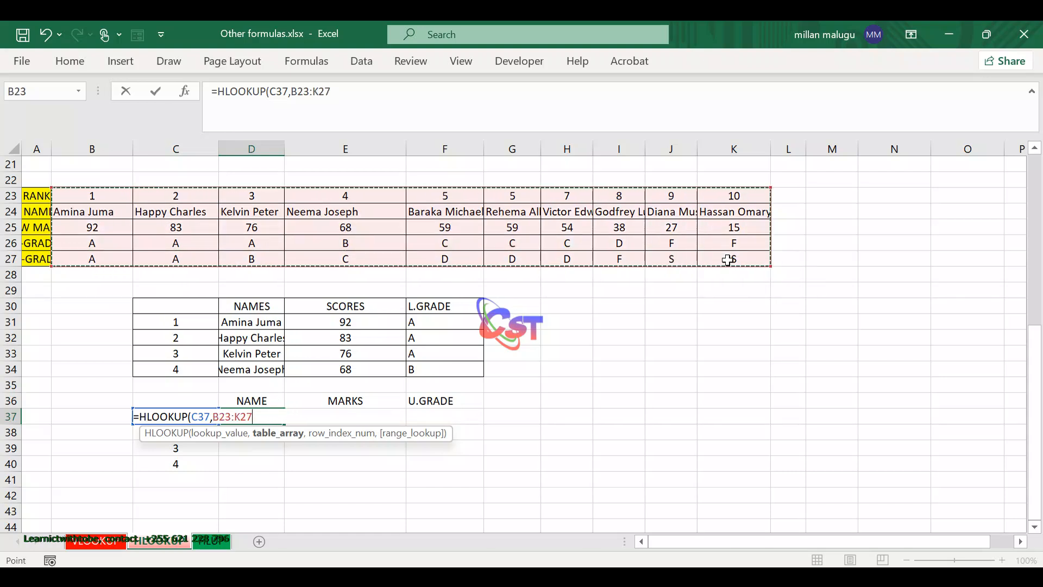
pyautogui.write(',{')
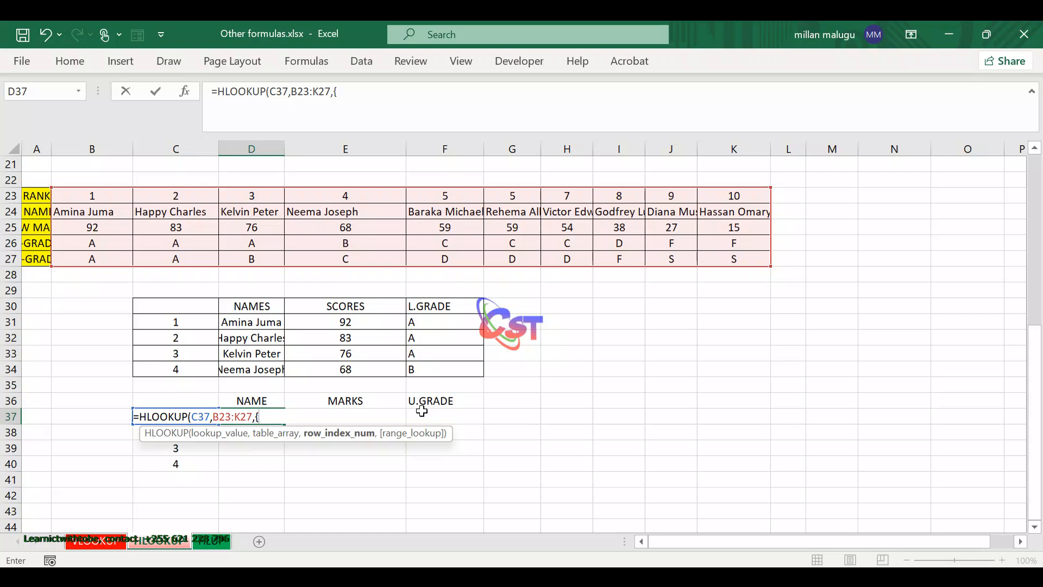
pyautogui.write('2')
pyautogui.write(',3,5')
pyautogui.write(',')
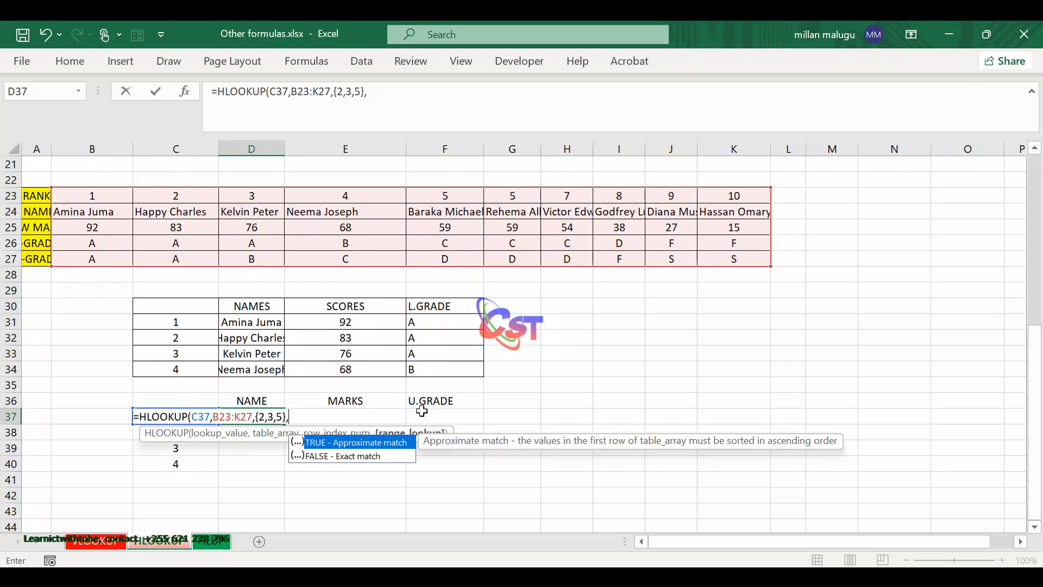
pyautogui.write('FALSE)')
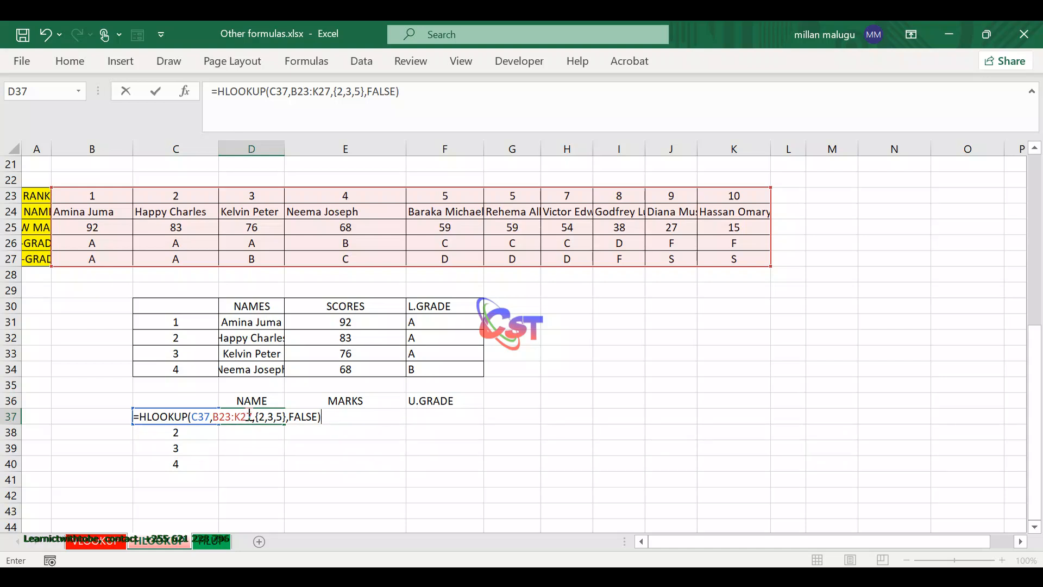
# Step: Make only the table range absolute as $B$23:$K$27 in the D37 formula, with C37 relative, and fill the formula down to D40
pyautogui.moveTo(252, 416); pyautogui.dragTo(211, 416)
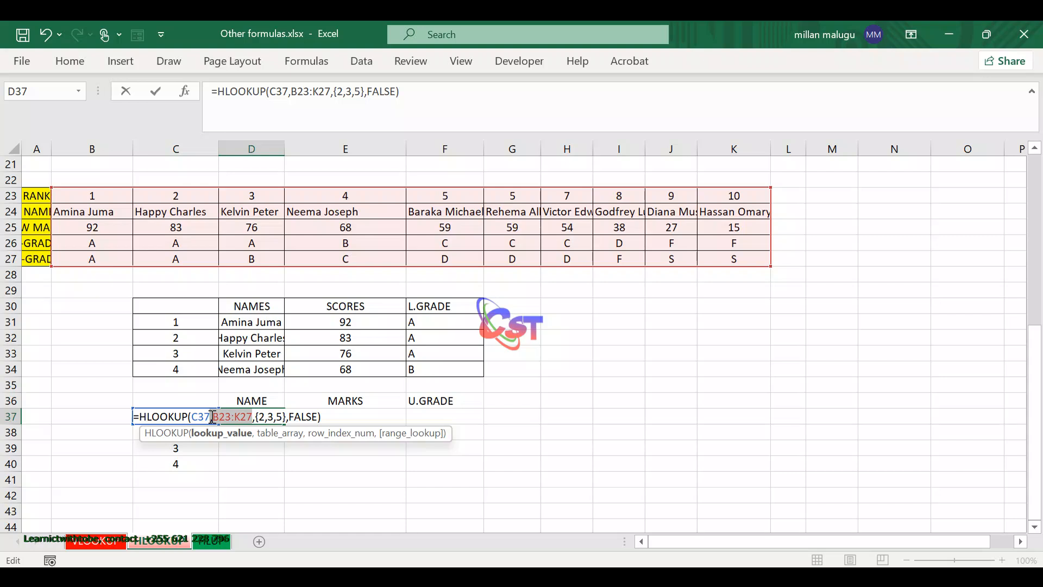
pyautogui.press('F4')
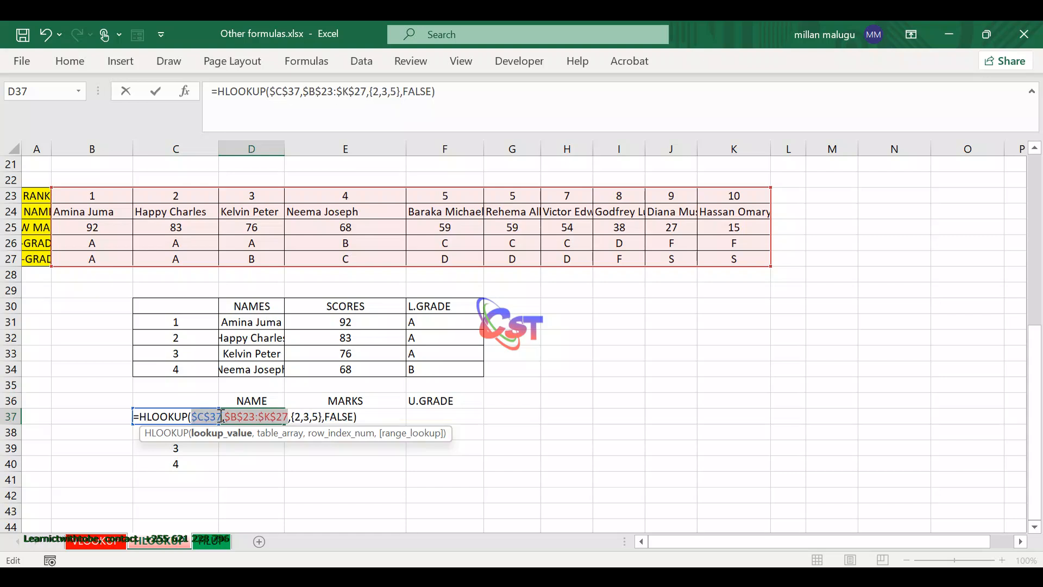
pyautogui.click(223, 417)
pyautogui.press('BackSpace')
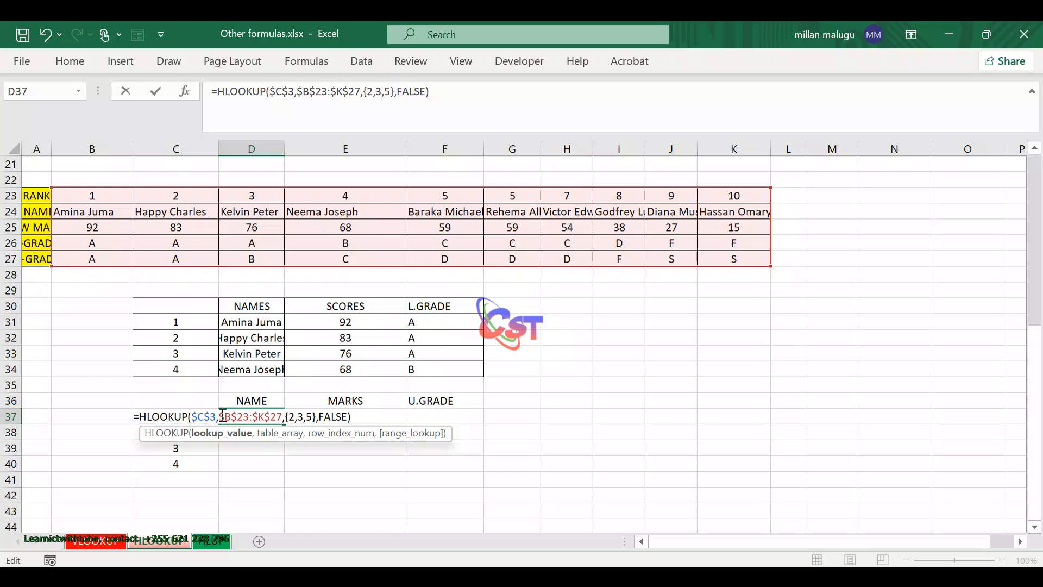
pyautogui.press('BackSpace')
pyautogui.press('BackSpace')
pyautogui.press('BackSpace')
pyautogui.press('BackSpace')
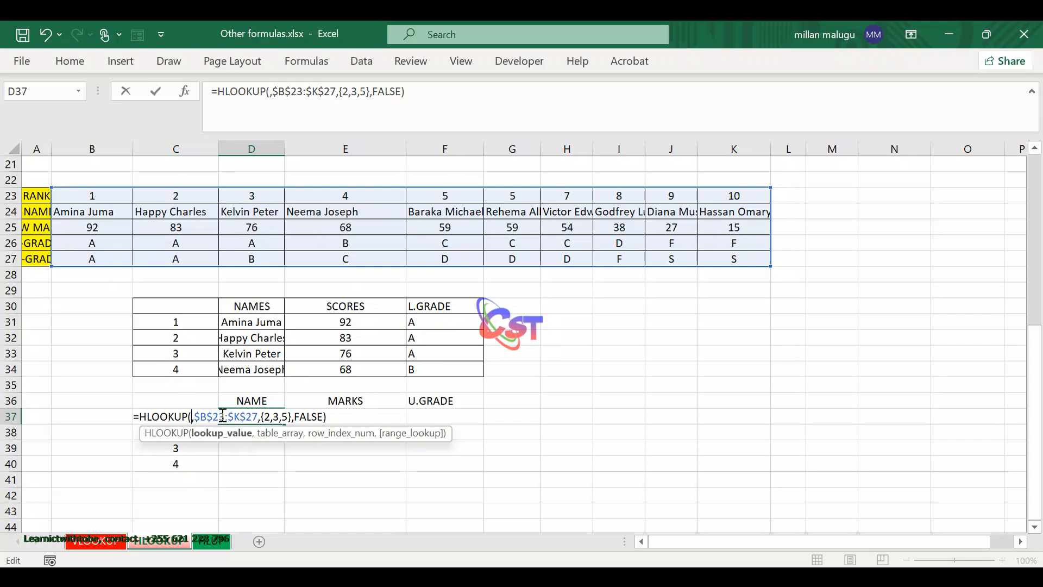
pyautogui.write('C')
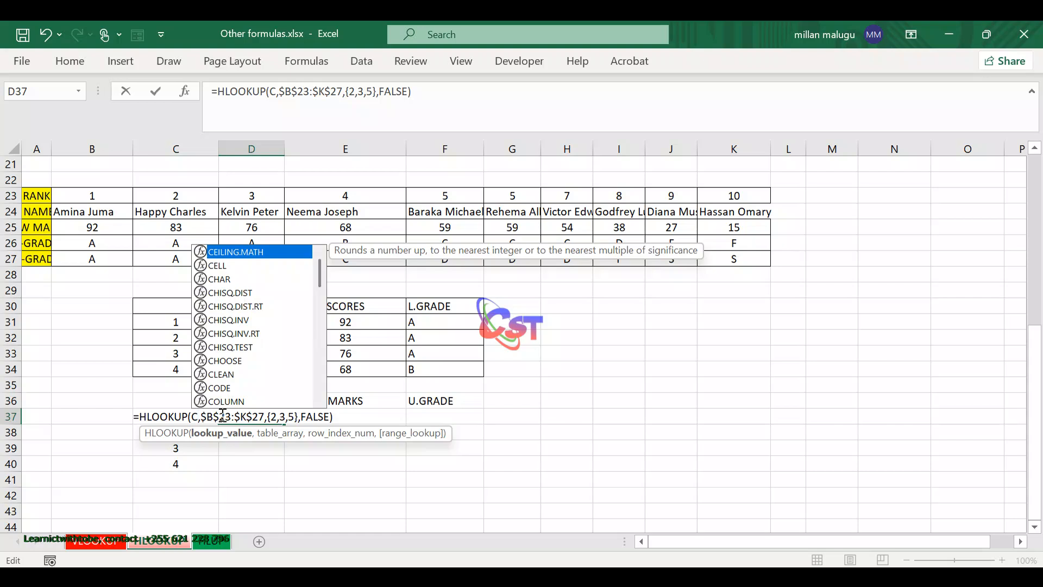
pyautogui.write('37')
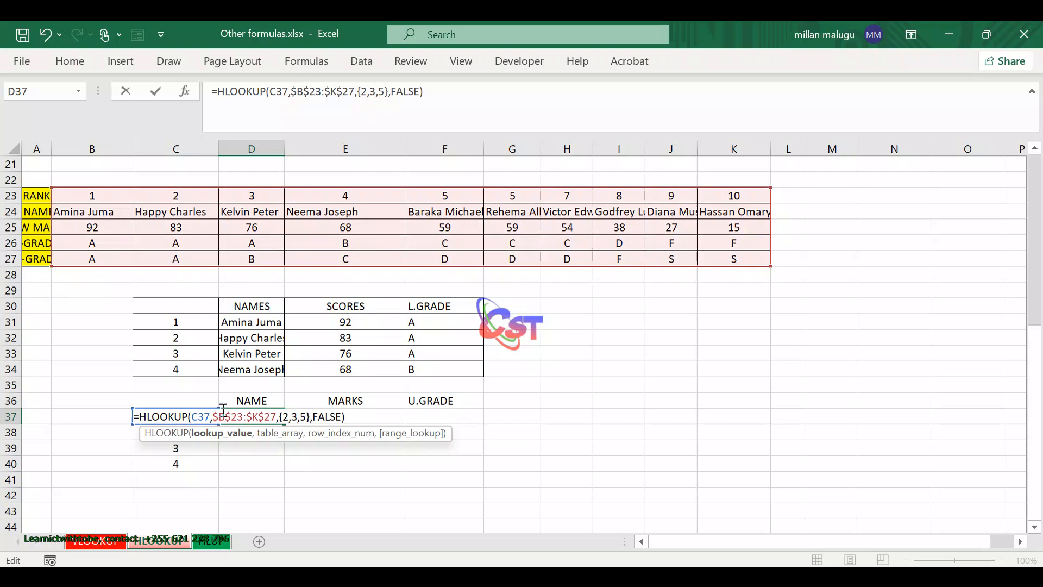
pyautogui.click(161, 92)
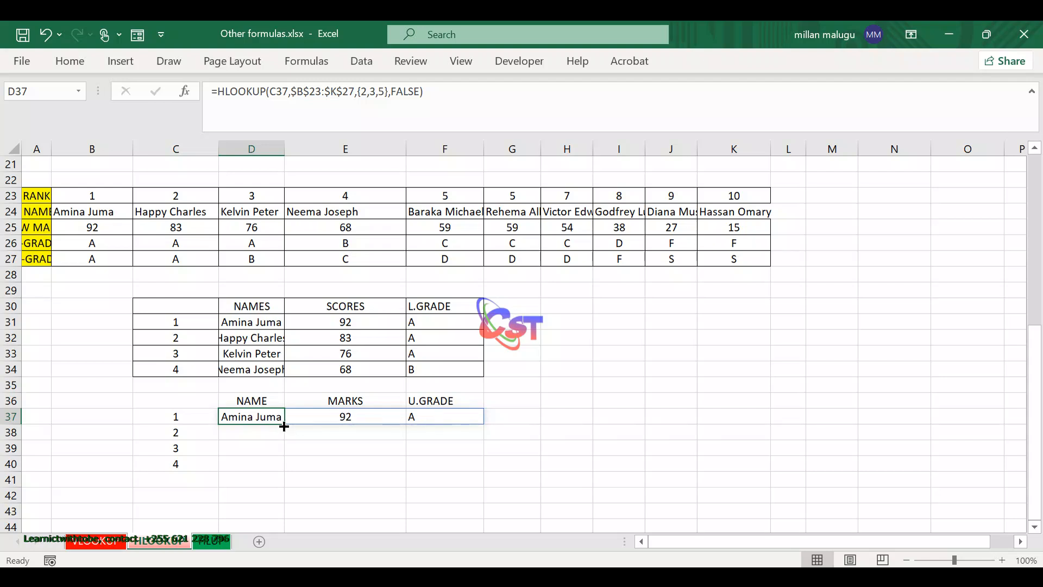
pyautogui.moveTo(284, 426); pyautogui.dragTo(284, 466)
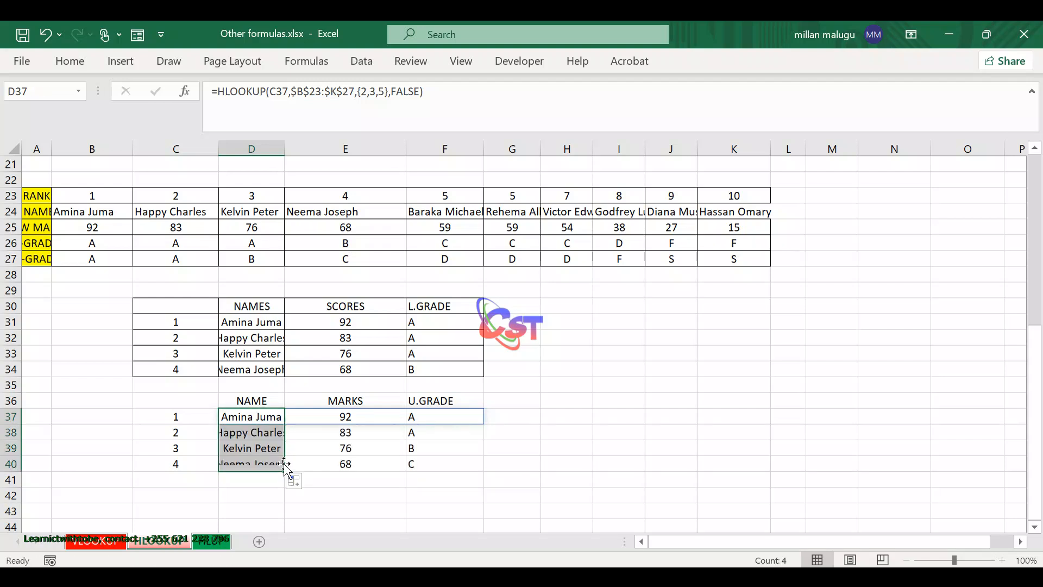
# Step: Apply All Borders to the second lookup results table C36:F40
pyautogui.click(493, 449)
pyautogui.moveTo(163, 400); pyautogui.dragTo(431, 457)
pyautogui.click(71, 65)
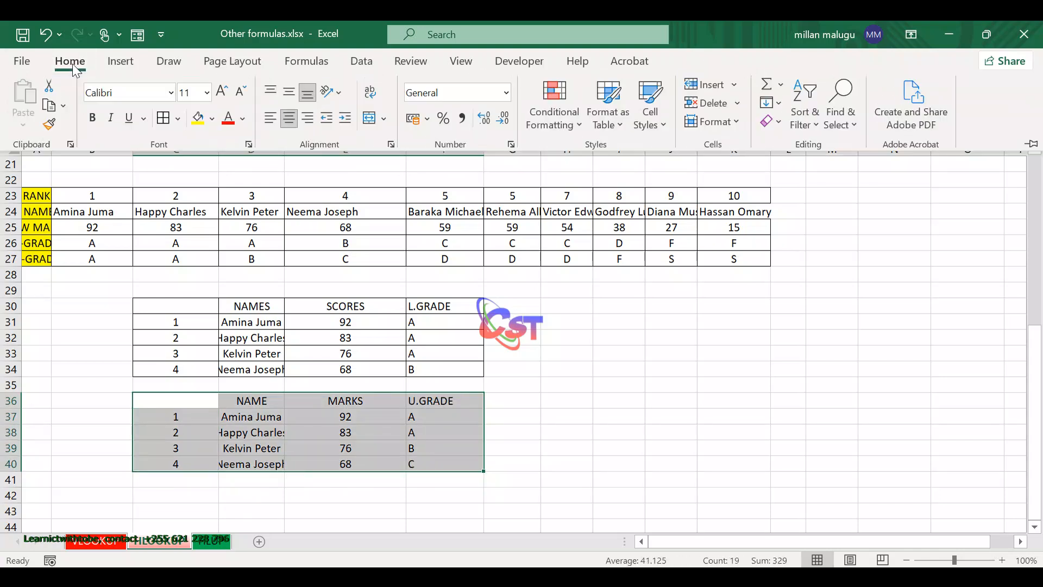
pyautogui.click(172, 119)
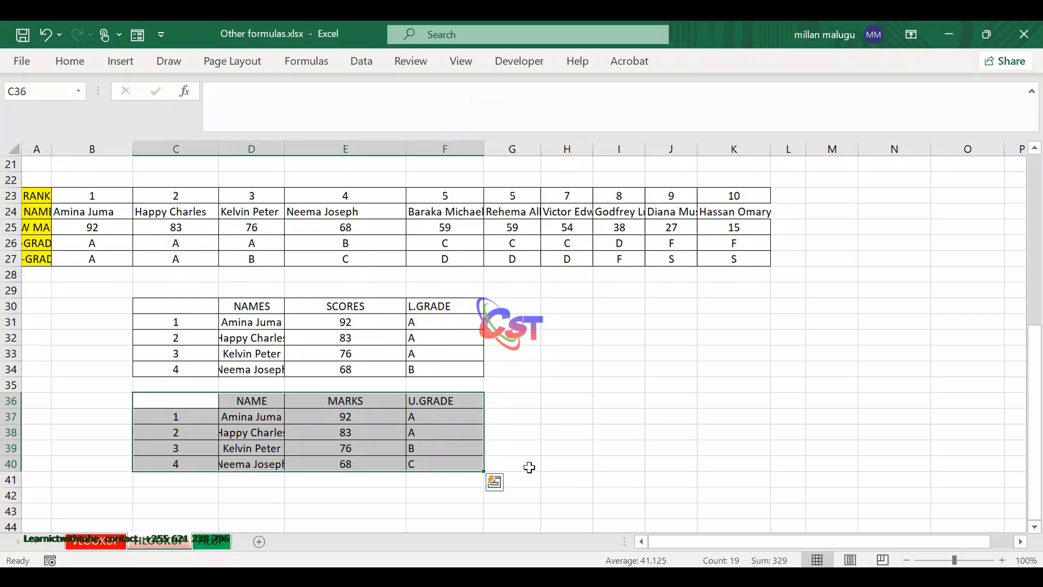
pyautogui.click(553, 453)
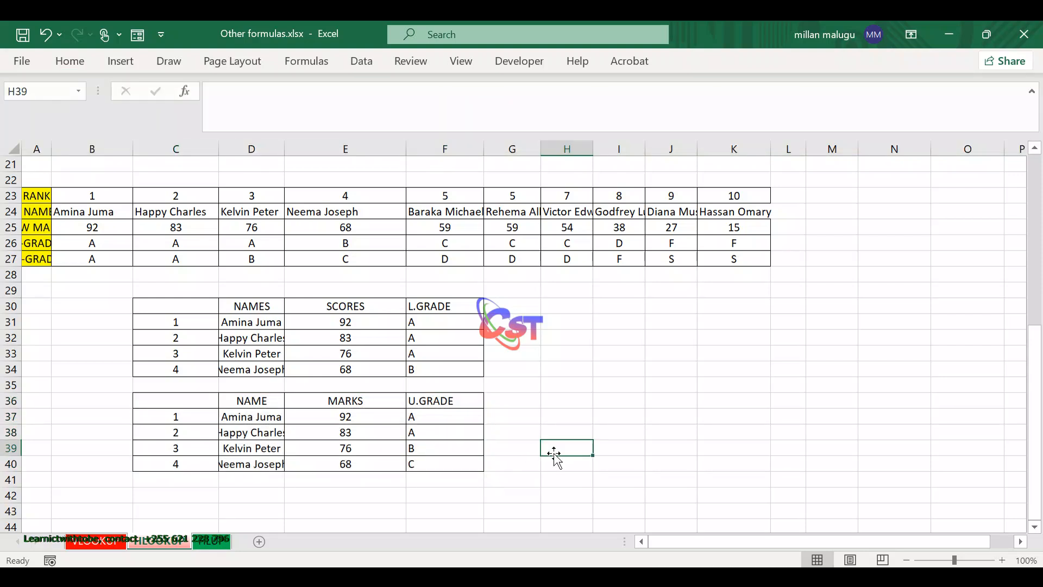
# Step: Widen column D slightly so the full student names fit in both lookup results tables
pyautogui.scroll(1, 553, 453)
pyautogui.scroll(-1, 554, 453)
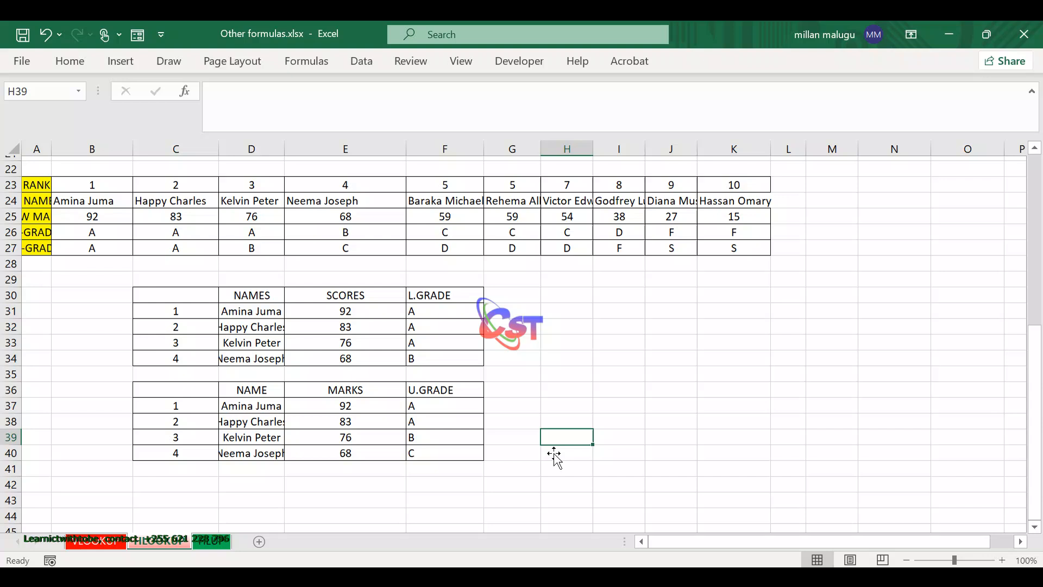
pyautogui.moveTo(285, 149); pyautogui.dragTo(296, 148)
pyautogui.click(566, 301)
# Step: Review the student table, the transposed grading scales, the transposed student table and both lookup results tables
pyautogui.scroll(6, 567, 301)
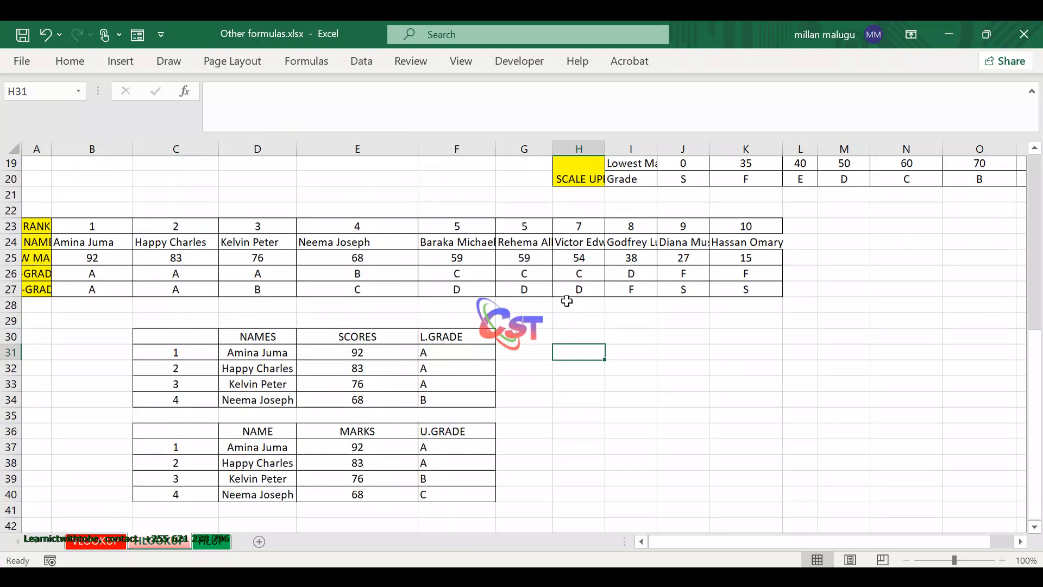
pyautogui.scroll(2, 566, 301)
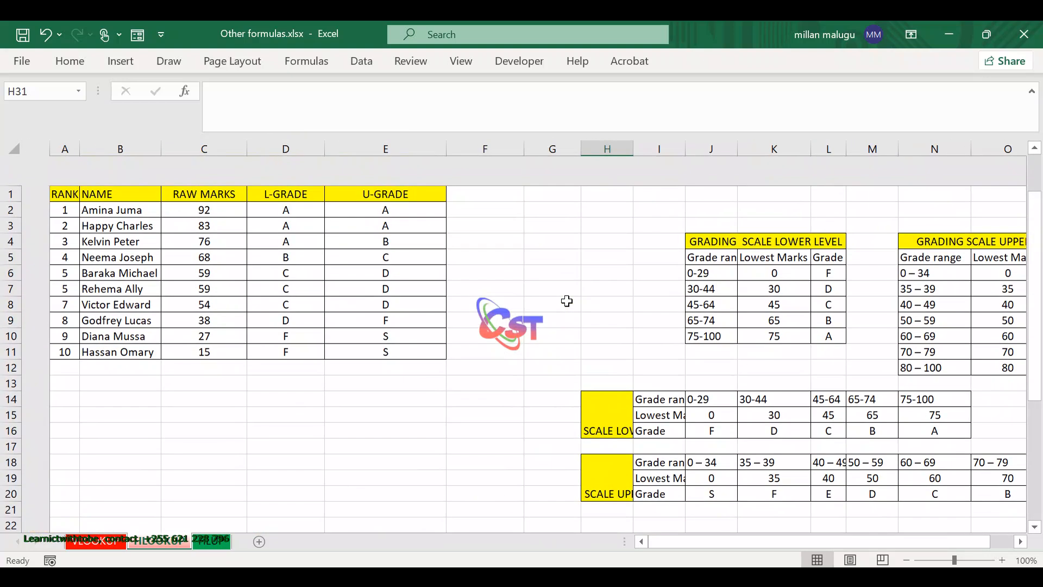
pyautogui.scroll(-5, 567, 301)
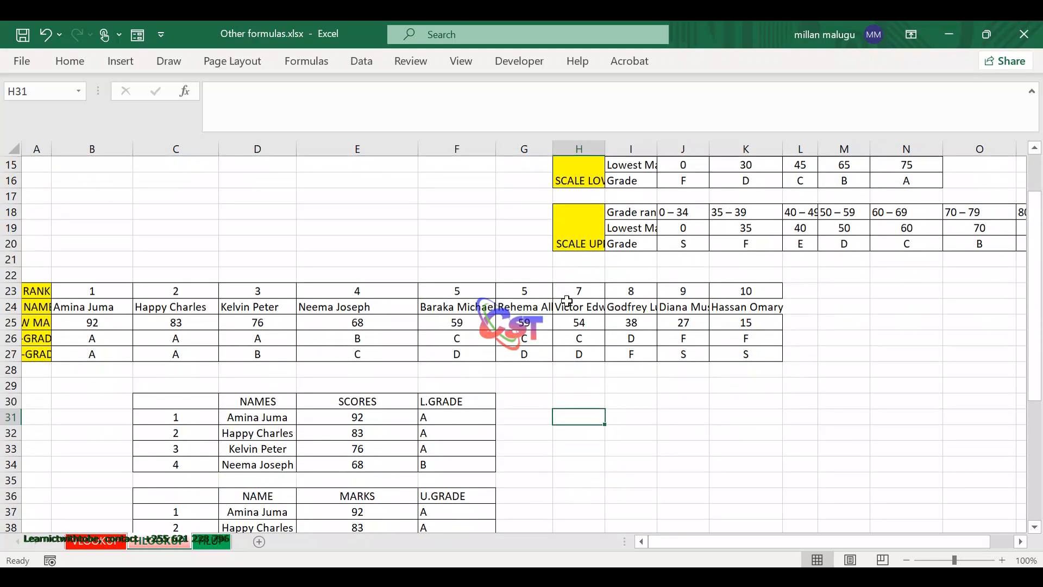
pyautogui.scroll(-1, 567, 301)
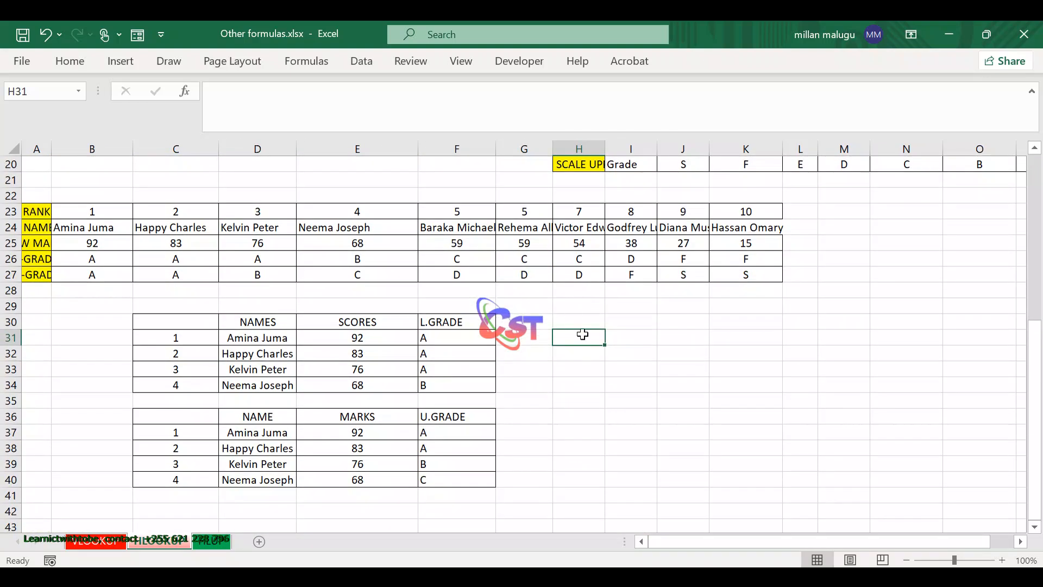
pyautogui.scroll(2, 582, 334)
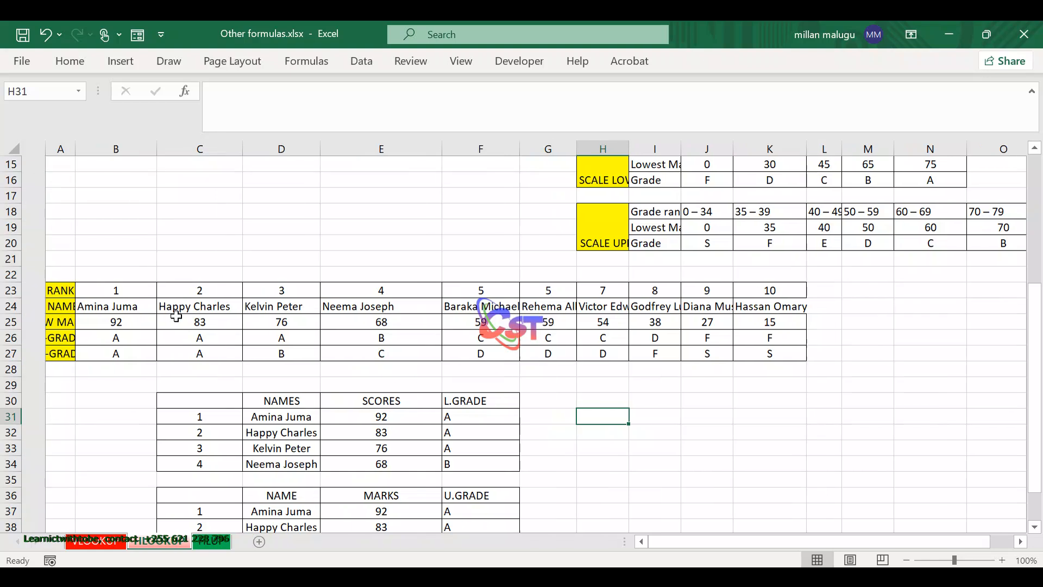
pyautogui.moveTo(37, 289); pyautogui.dragTo(789, 357)
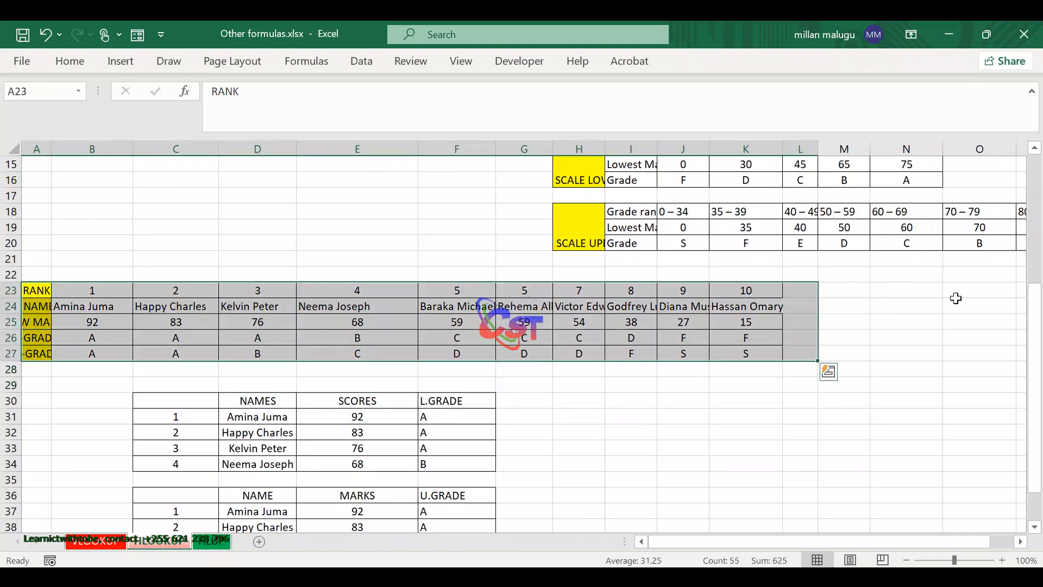
pyautogui.scroll(3, 954, 297)
pyautogui.moveTo(580, 290); pyautogui.dragTo(986, 371)
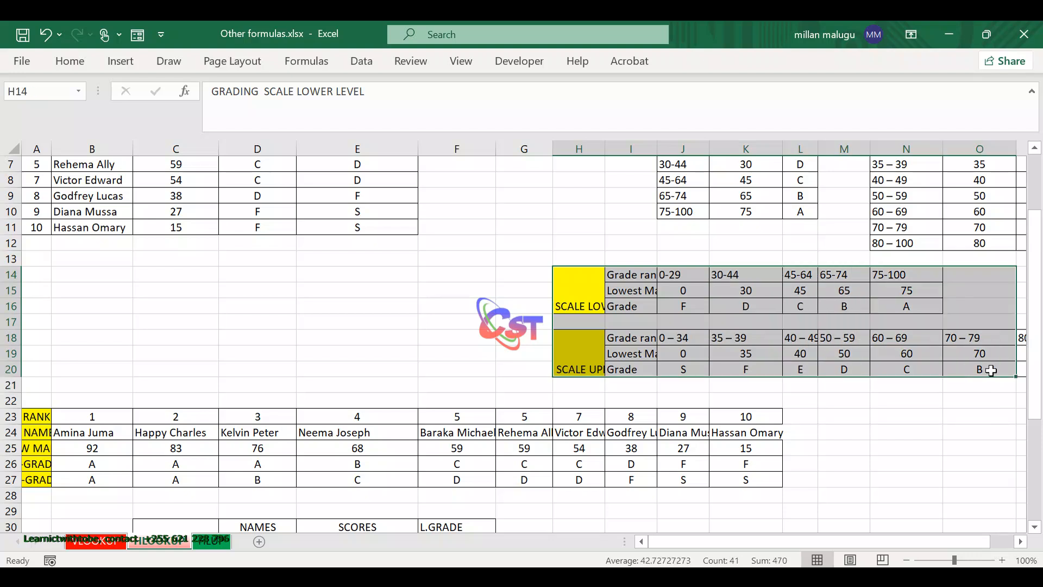
pyautogui.scroll(-2, 848, 461)
pyautogui.scroll(-2, 848, 461)
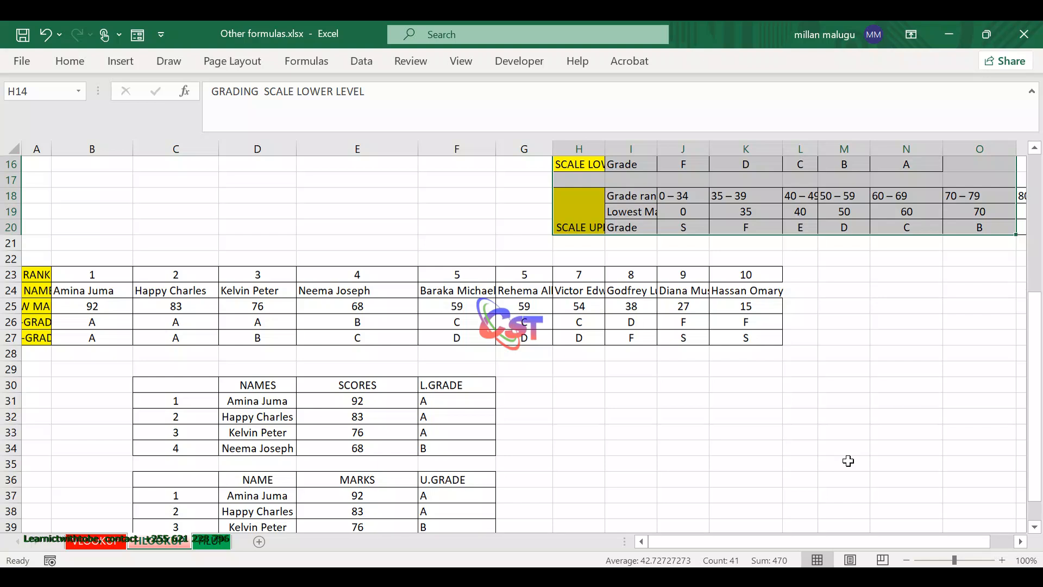
pyautogui.scroll(-3, 848, 461)
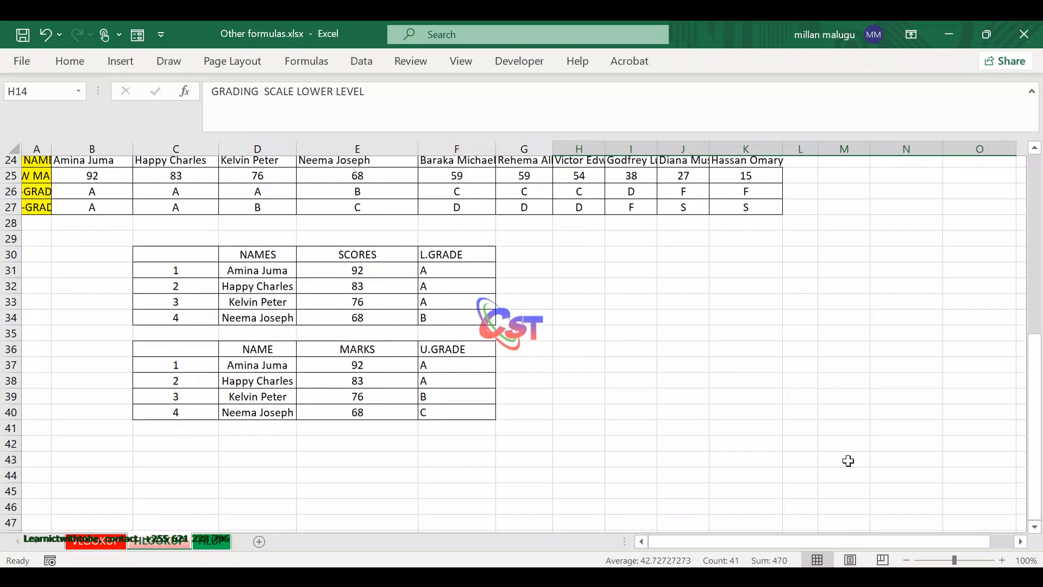